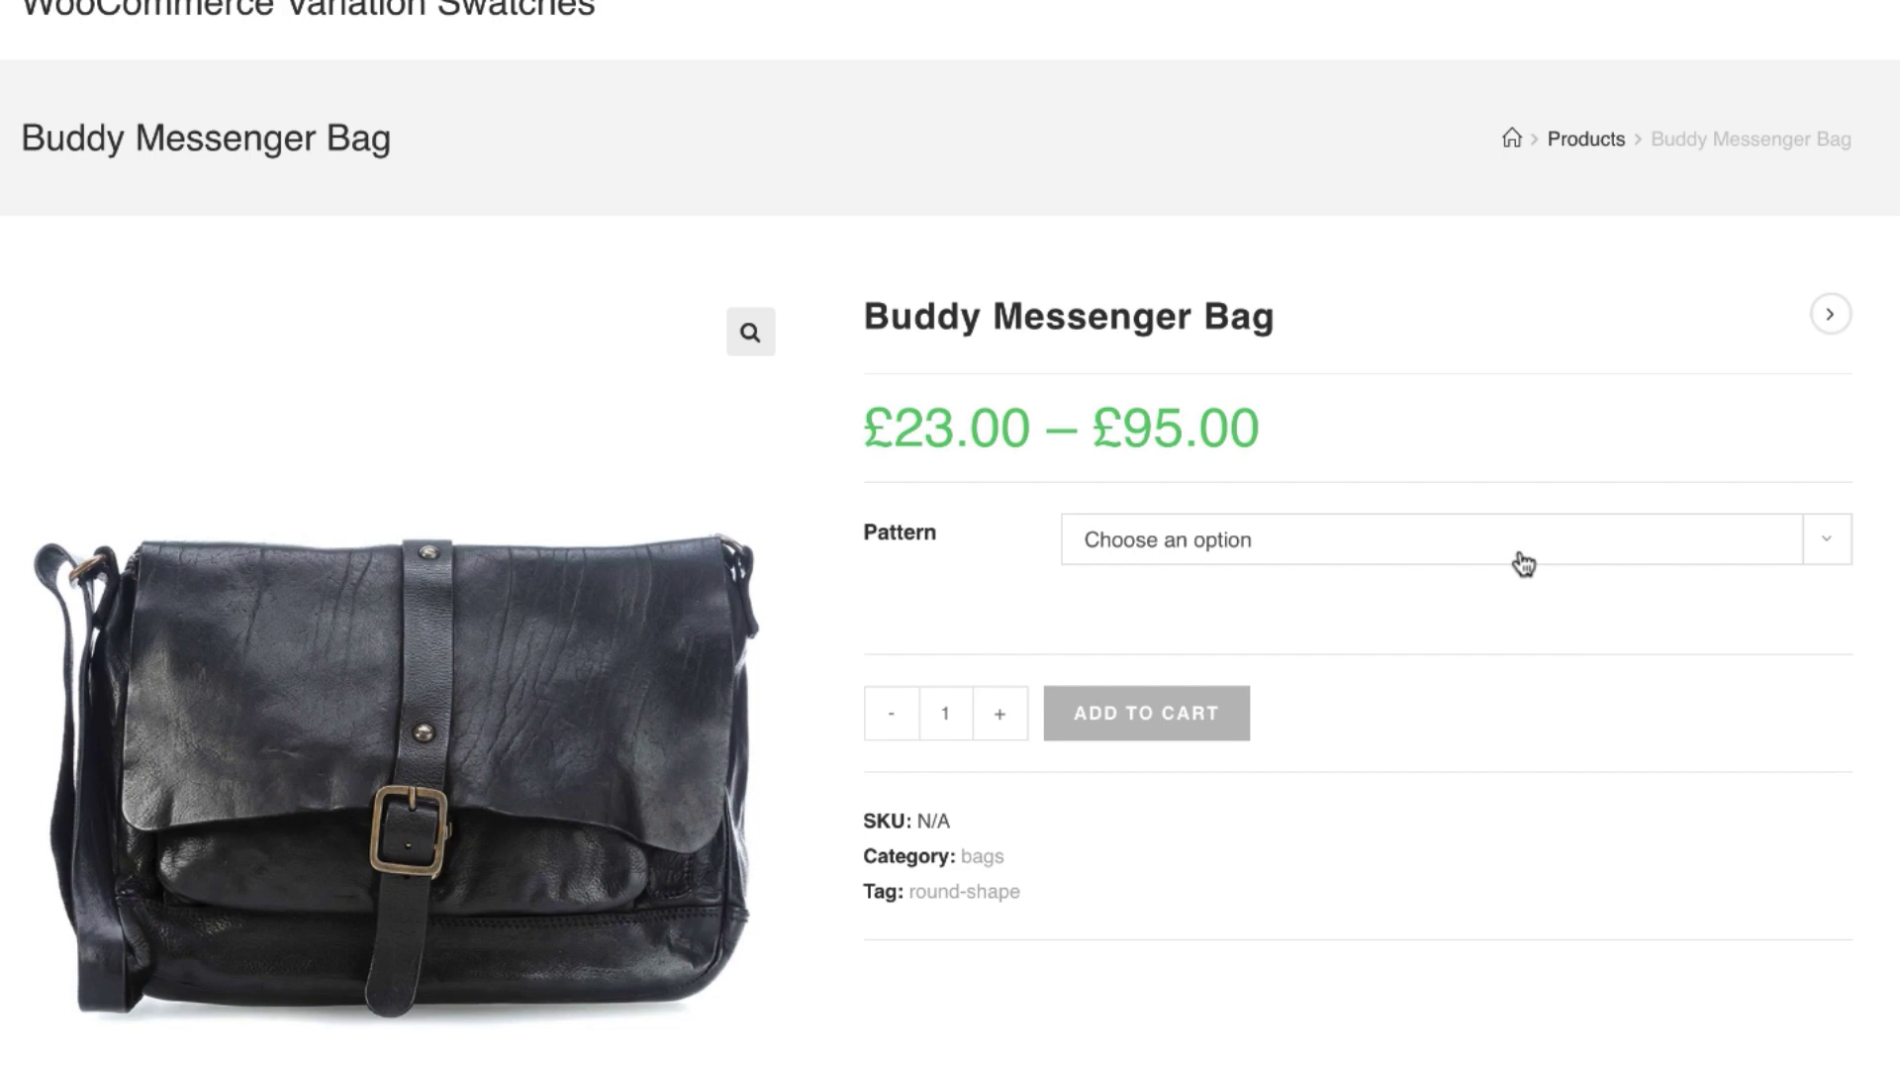
# Pick the Black pattern swatch on the bag's product page to show its photo and £23.00 price
pyautogui.click(1518, 557)
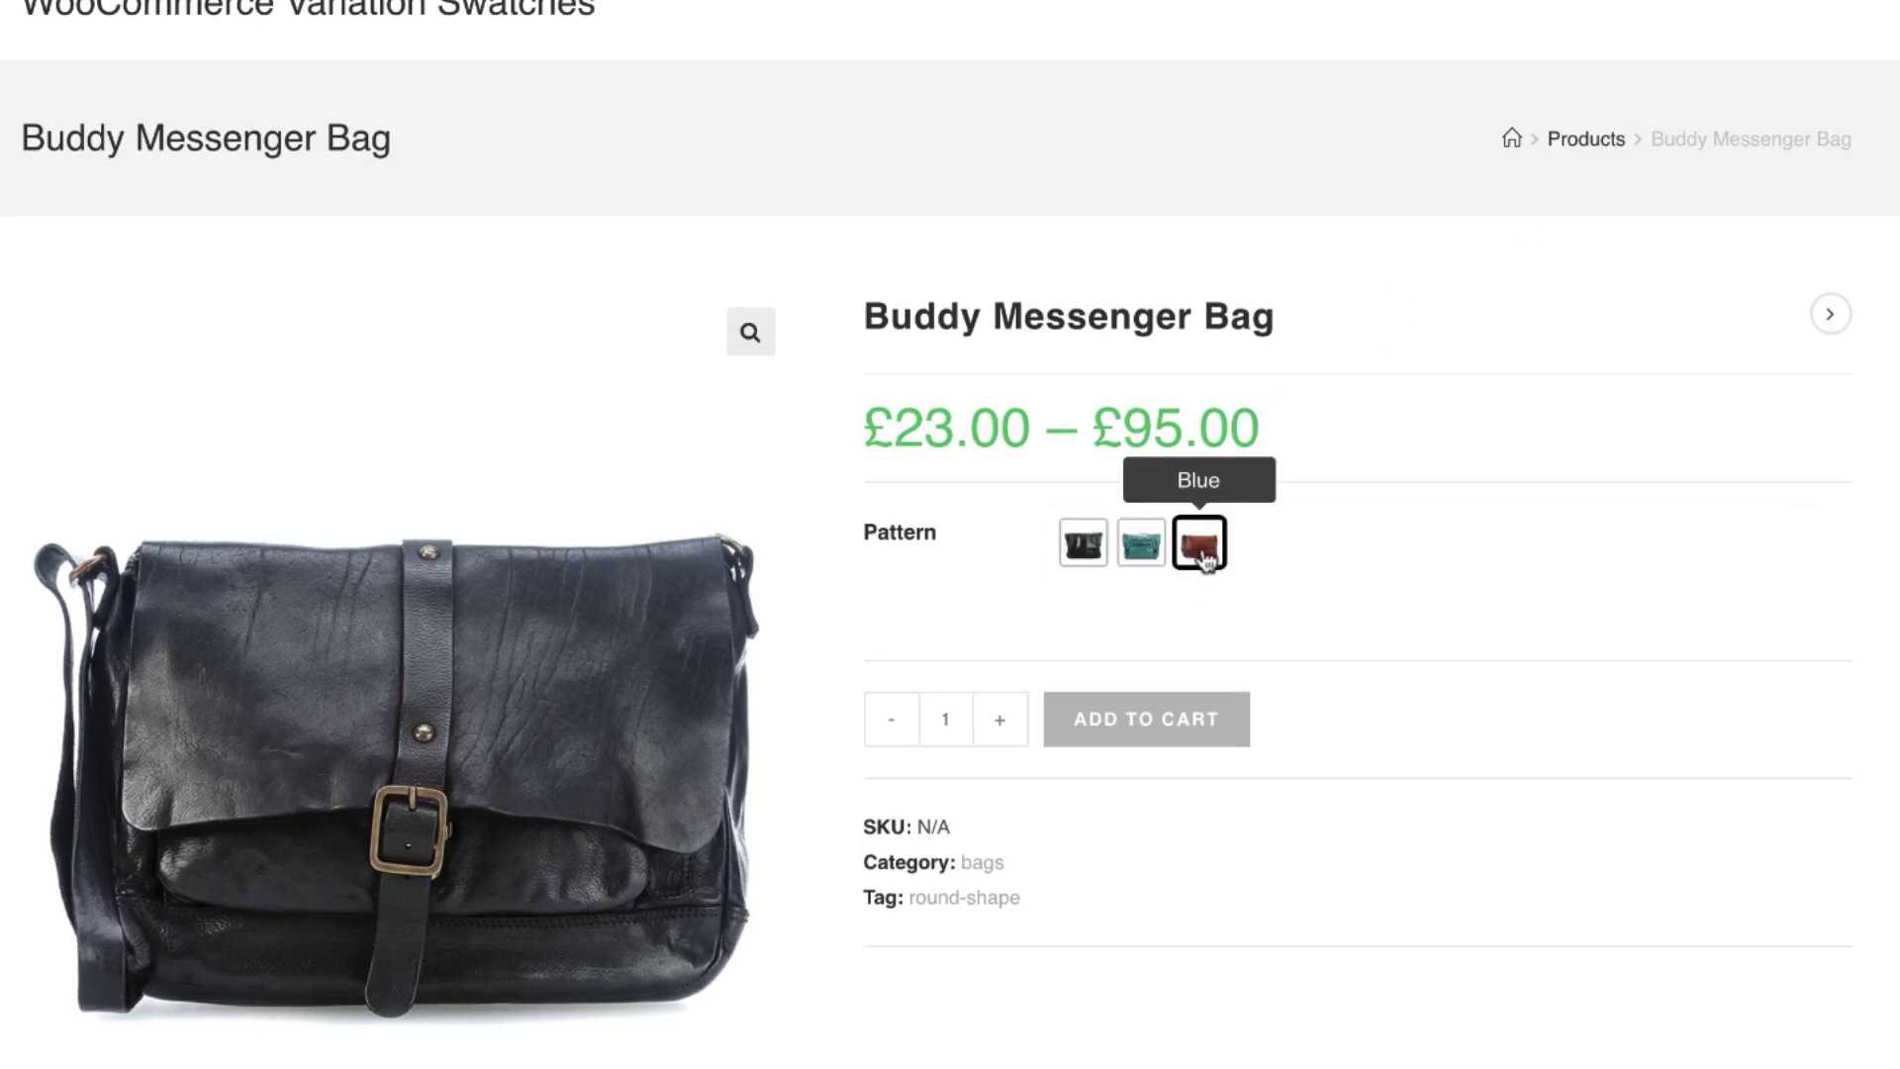
pyautogui.click(1203, 554)
pyautogui.click(1089, 550)
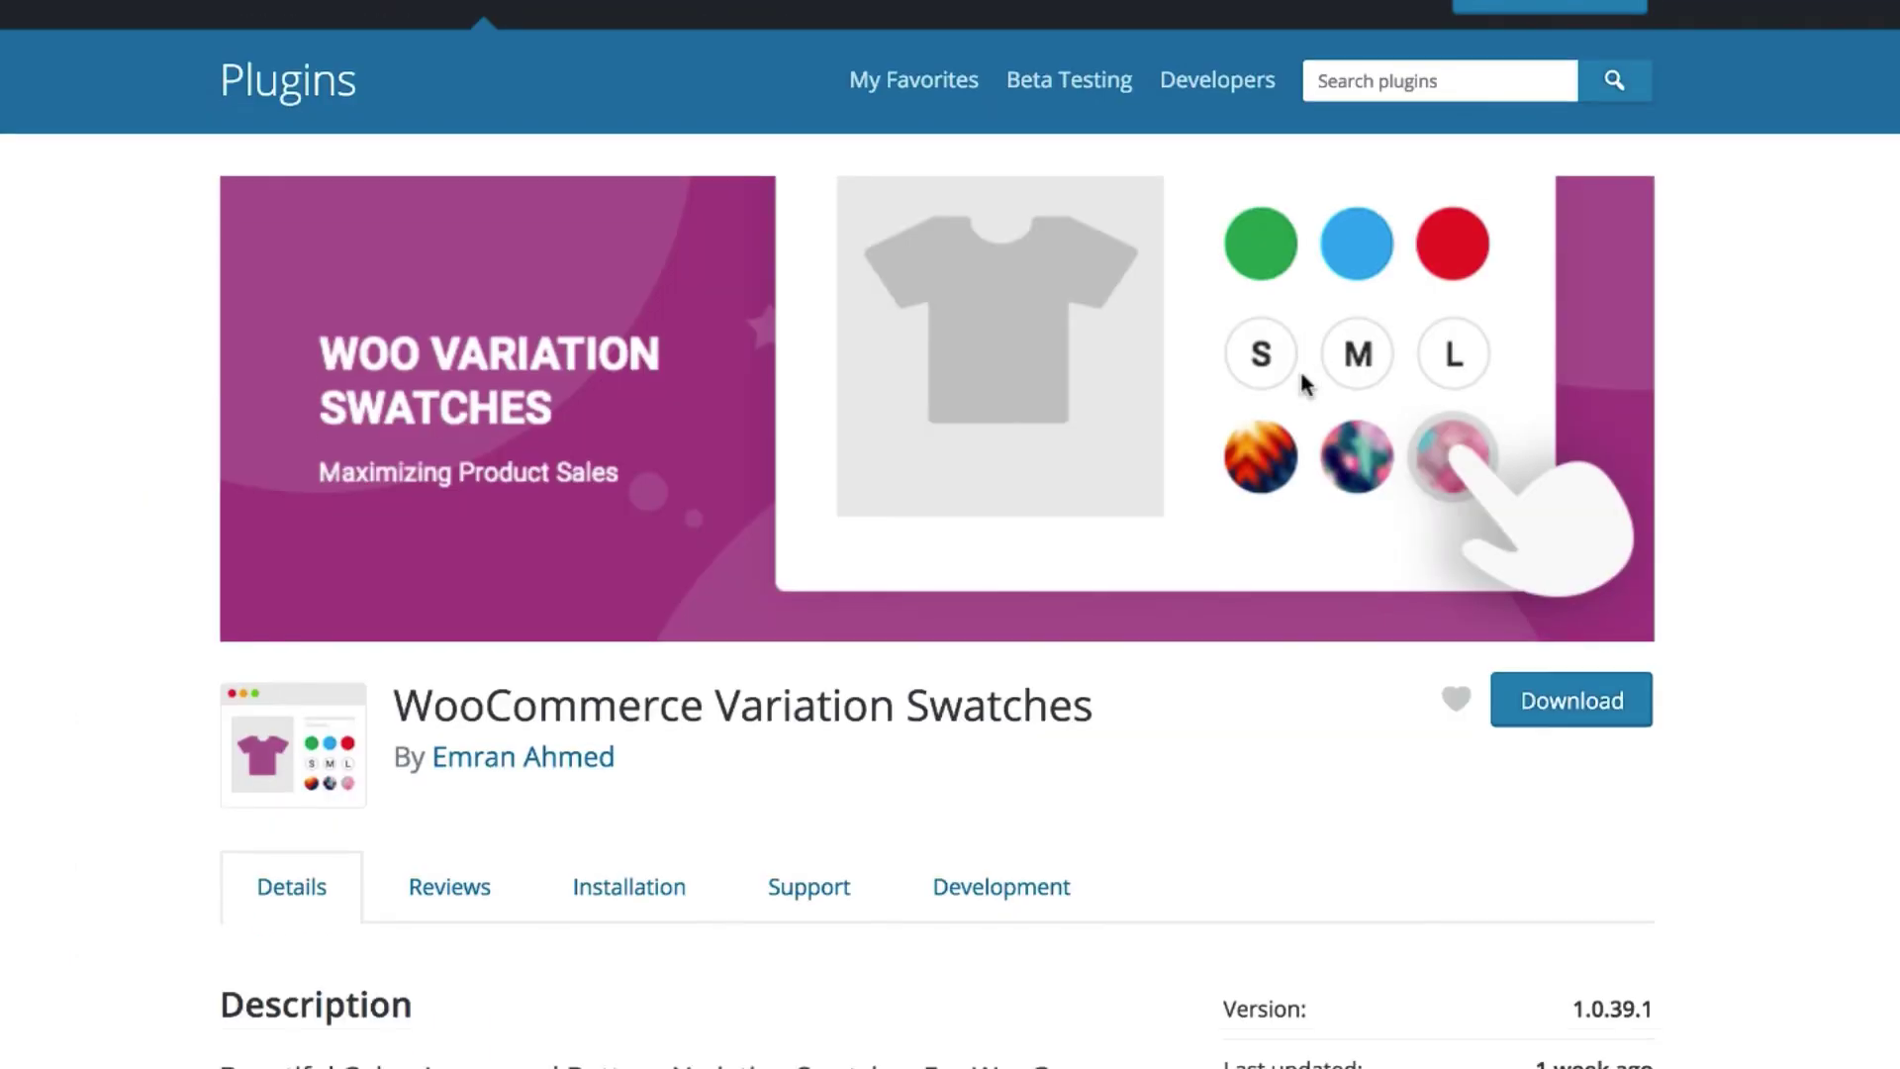
# Scroll to the plugin's Ratings section and filter the reviews to the 5-star ones
pyautogui.scroll(-4, 1302, 382)
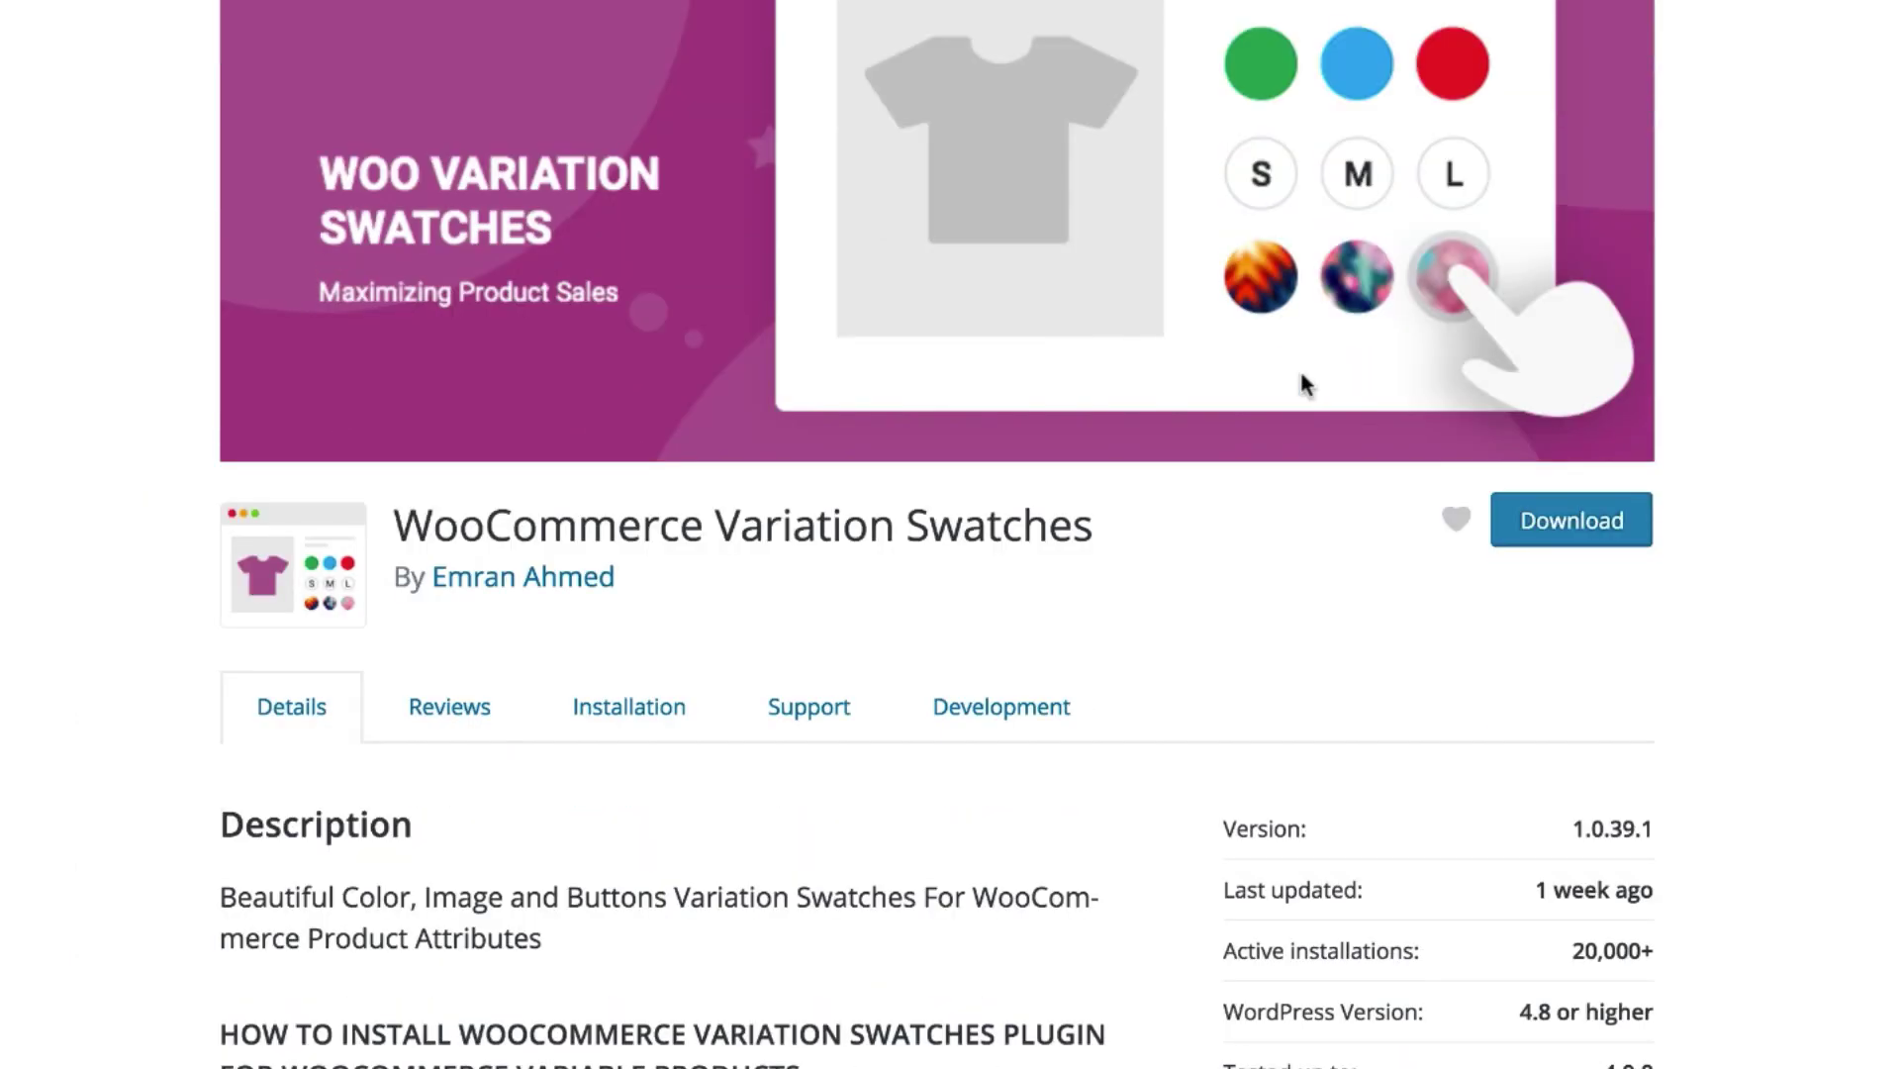
pyautogui.scroll(-5, 1302, 382)
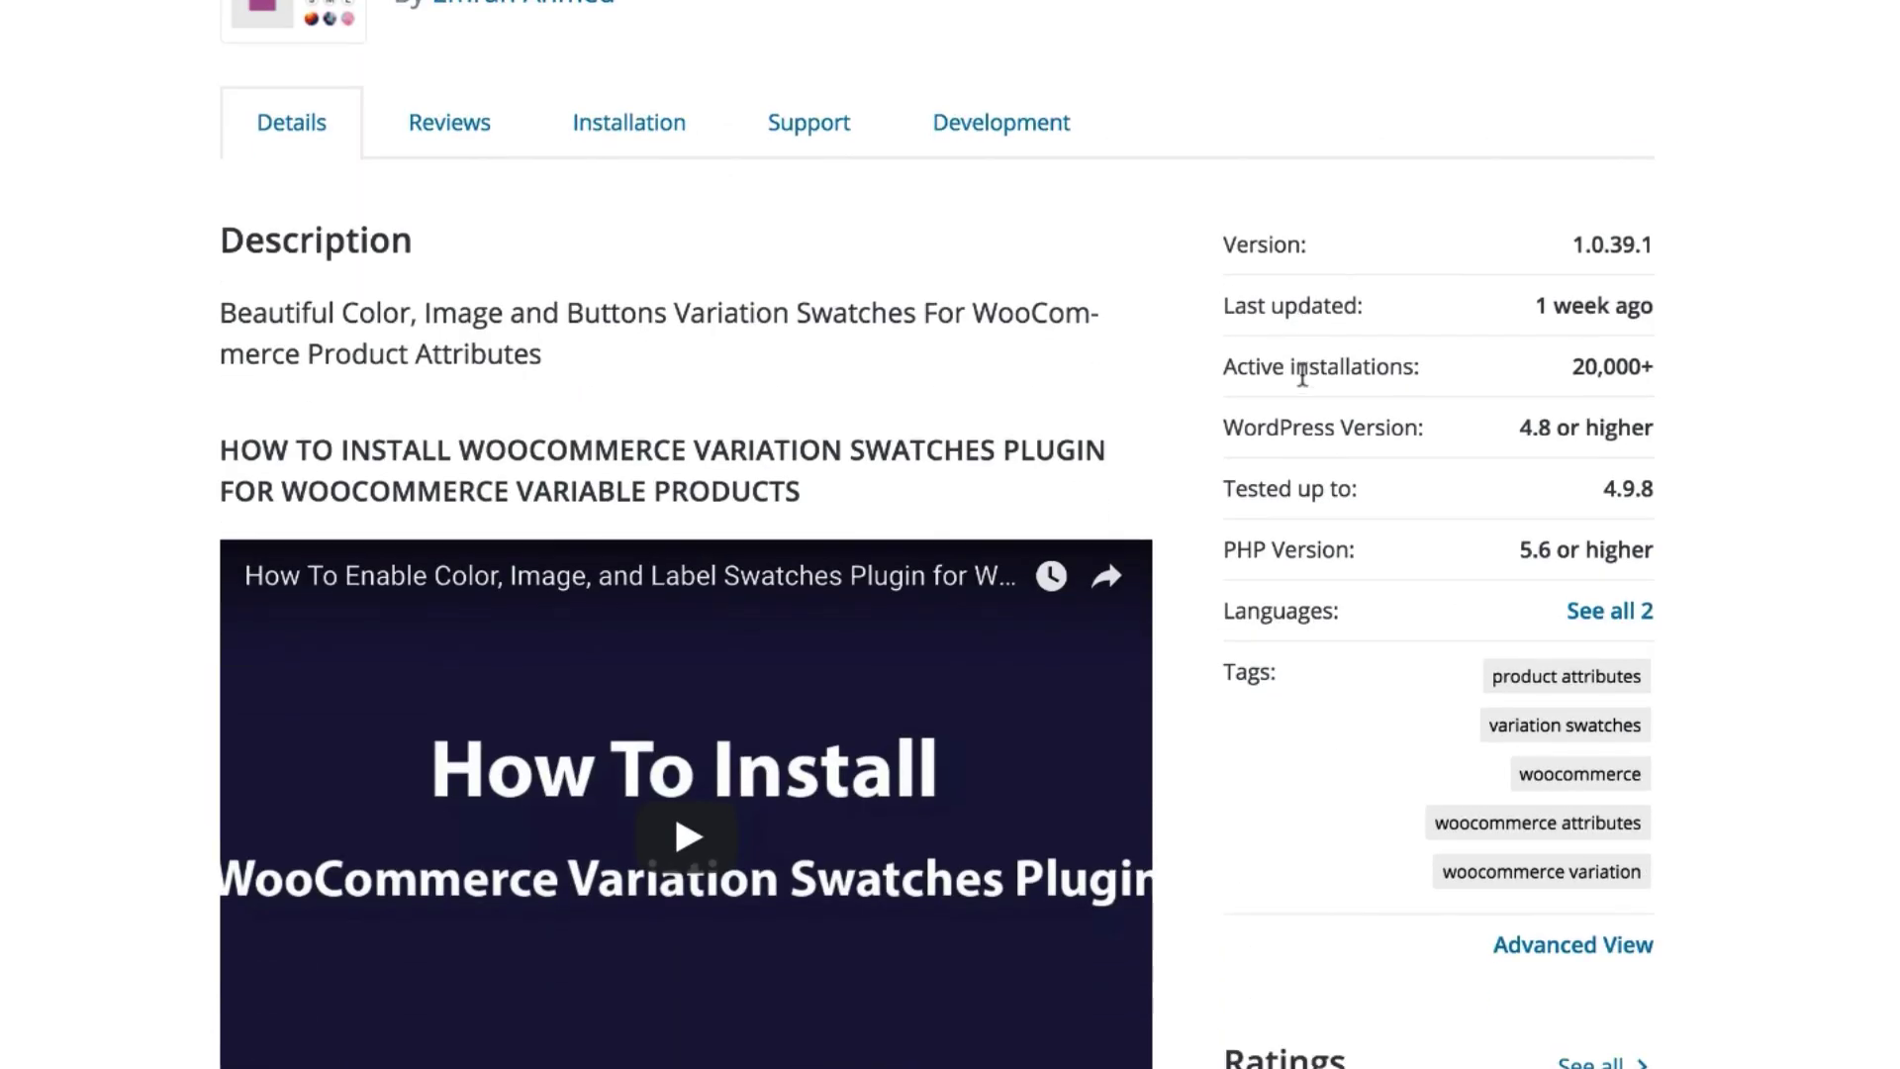
pyautogui.scroll(-2, 1302, 382)
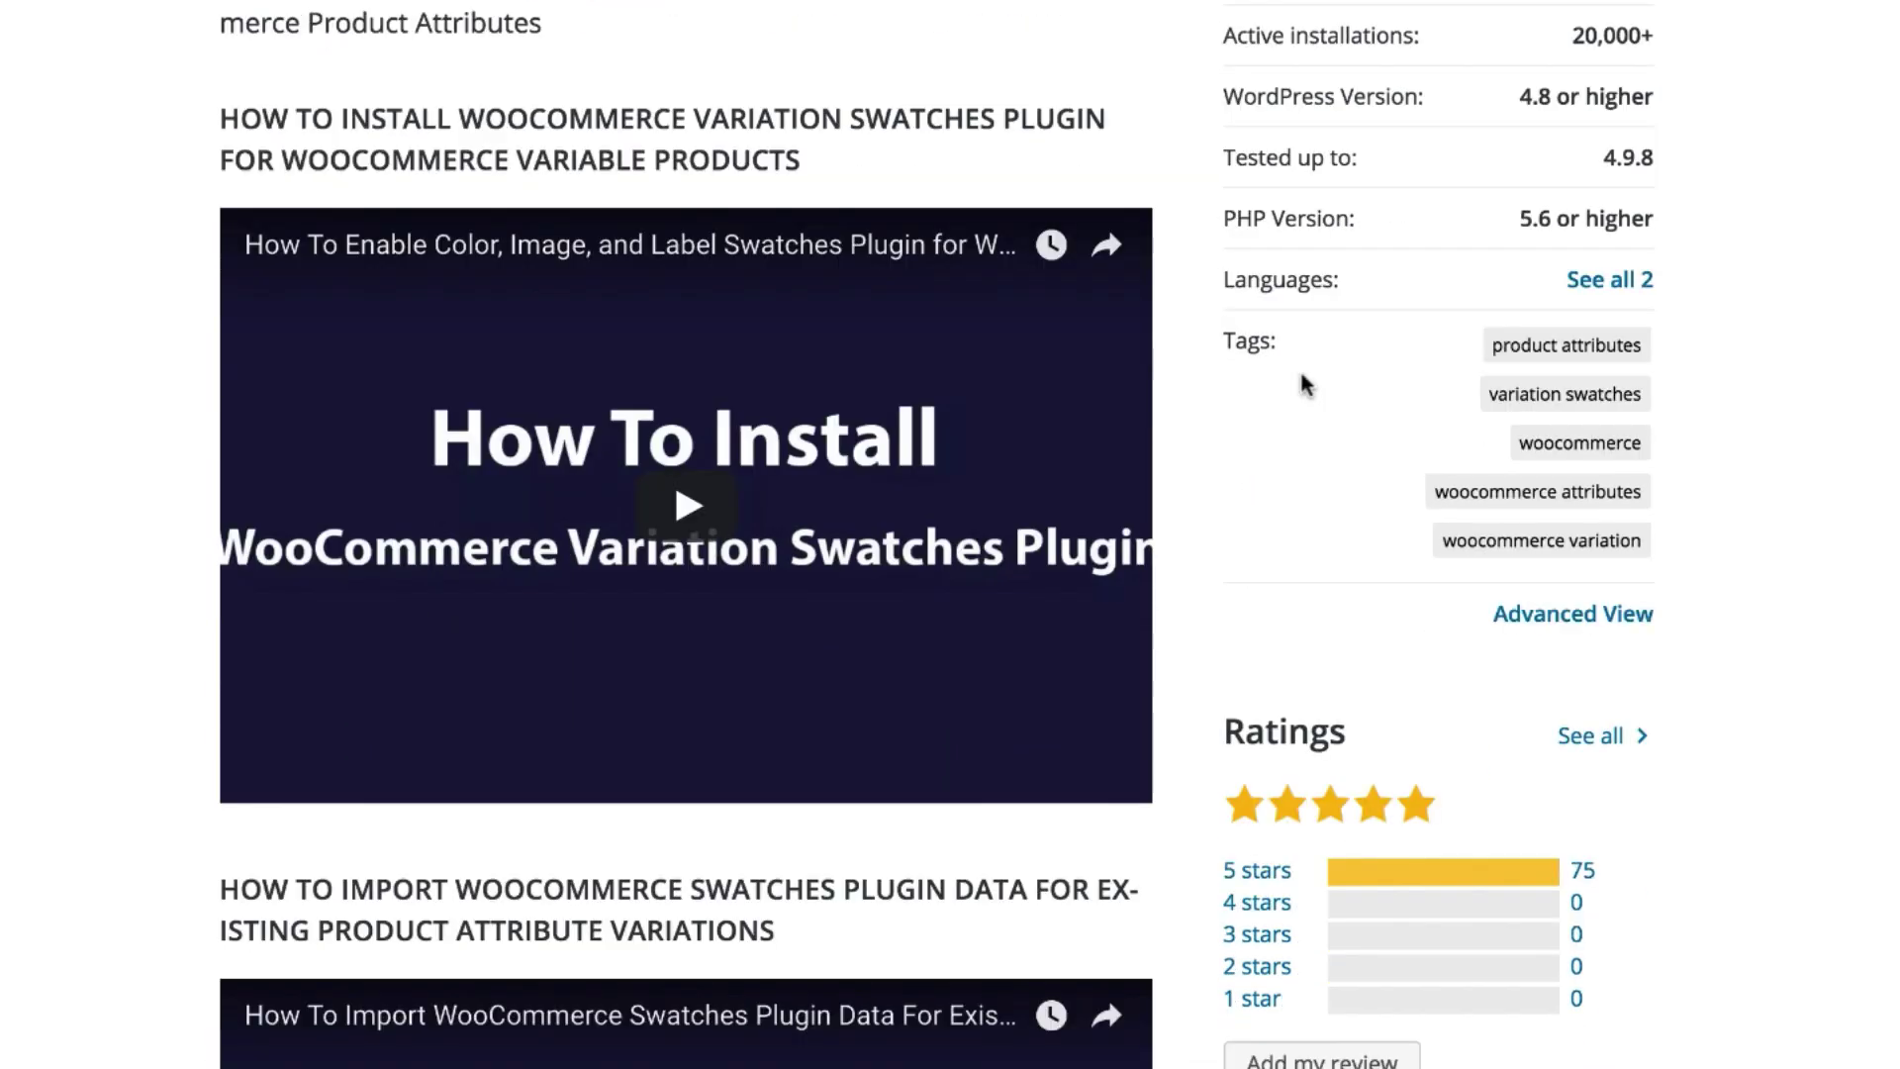
pyautogui.click(1514, 875)
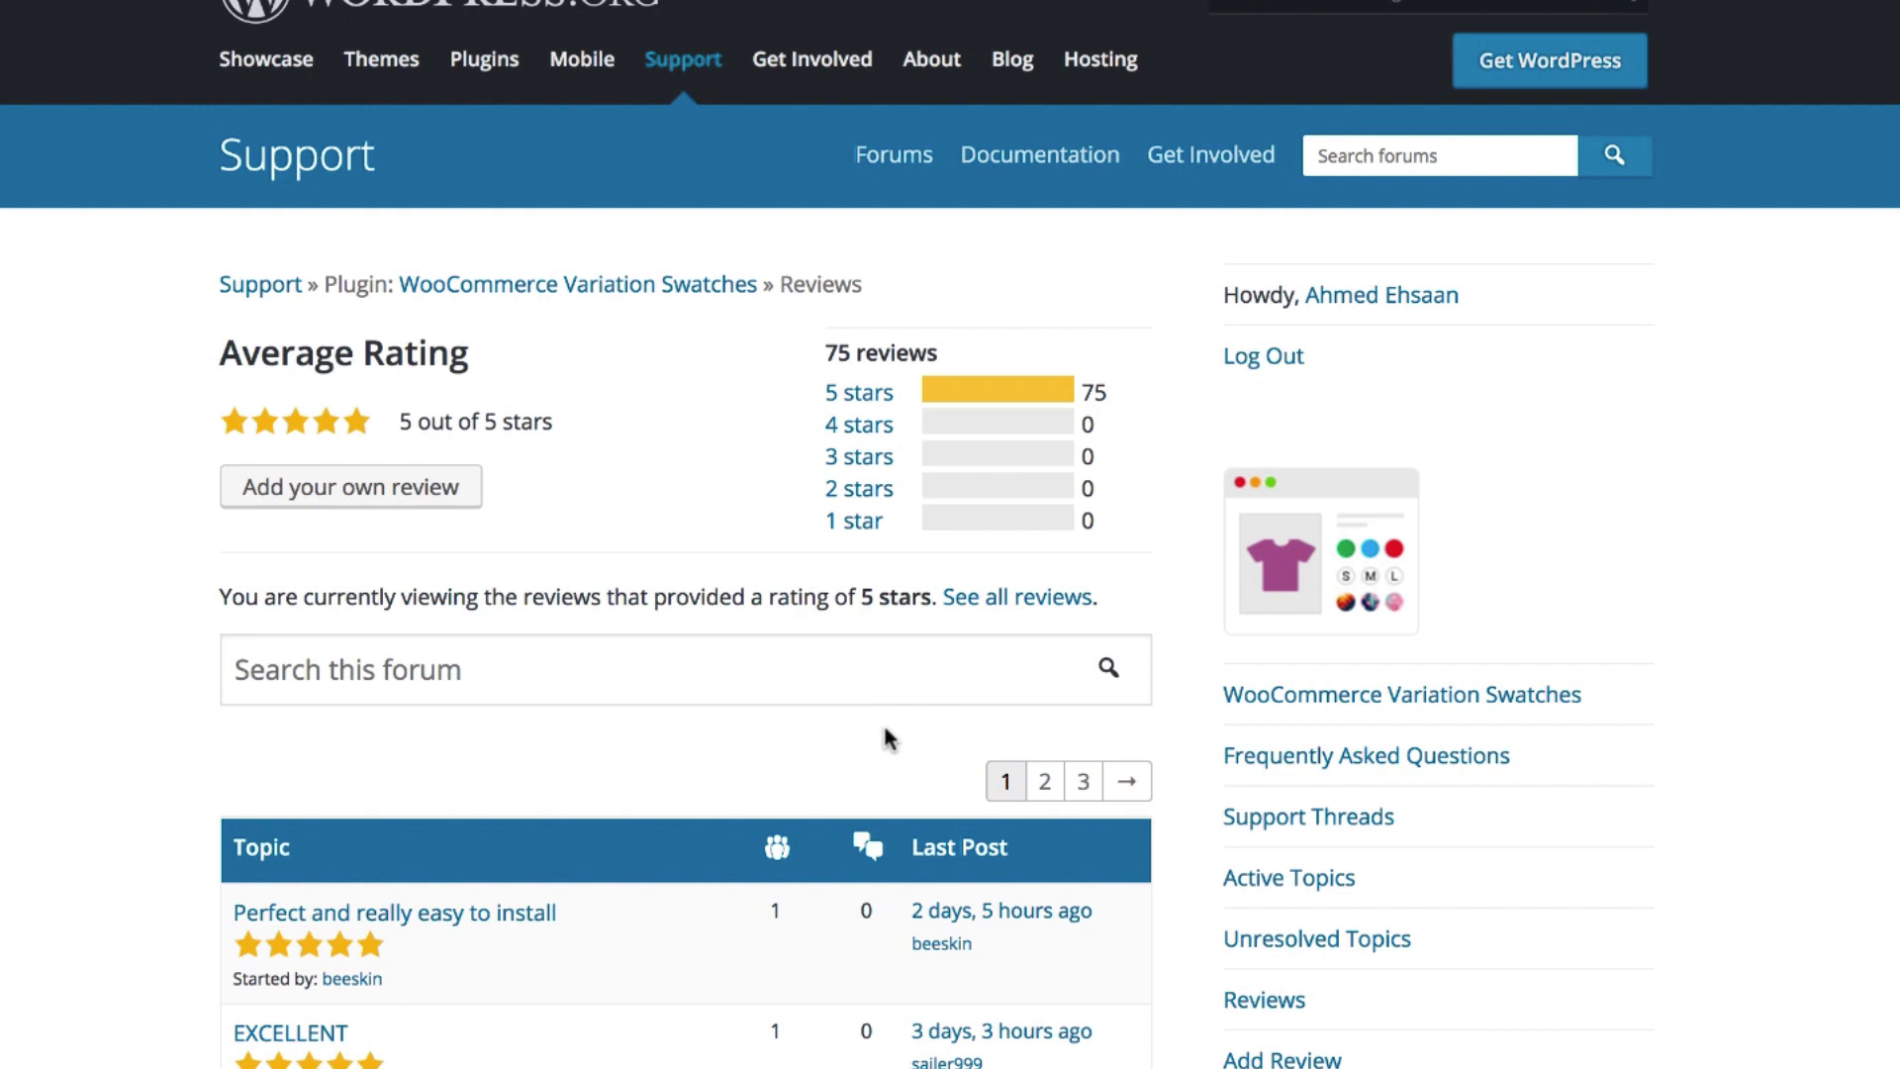
pyautogui.scroll(-1, 886, 732)
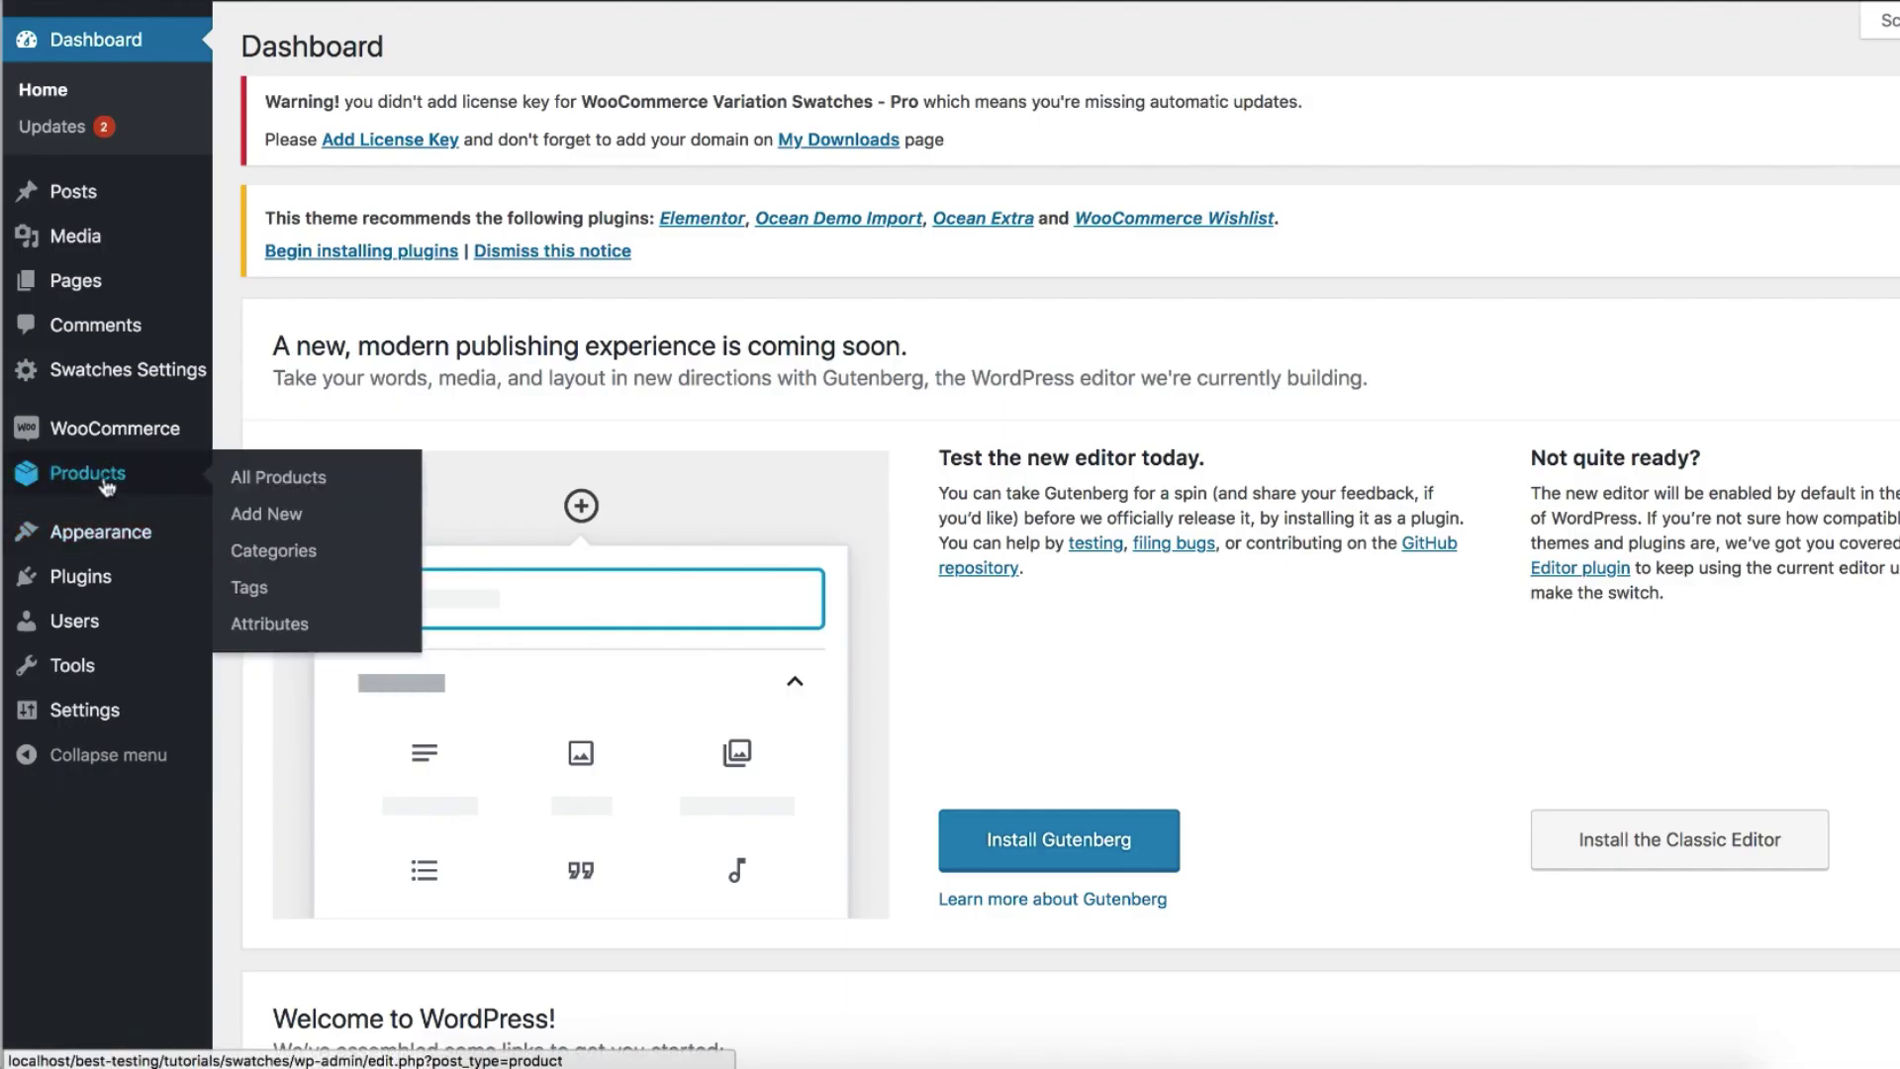
# Add a product attribute named 'Pattern' with type Image under Products > Attributes
pyautogui.moveTo(146, 504)
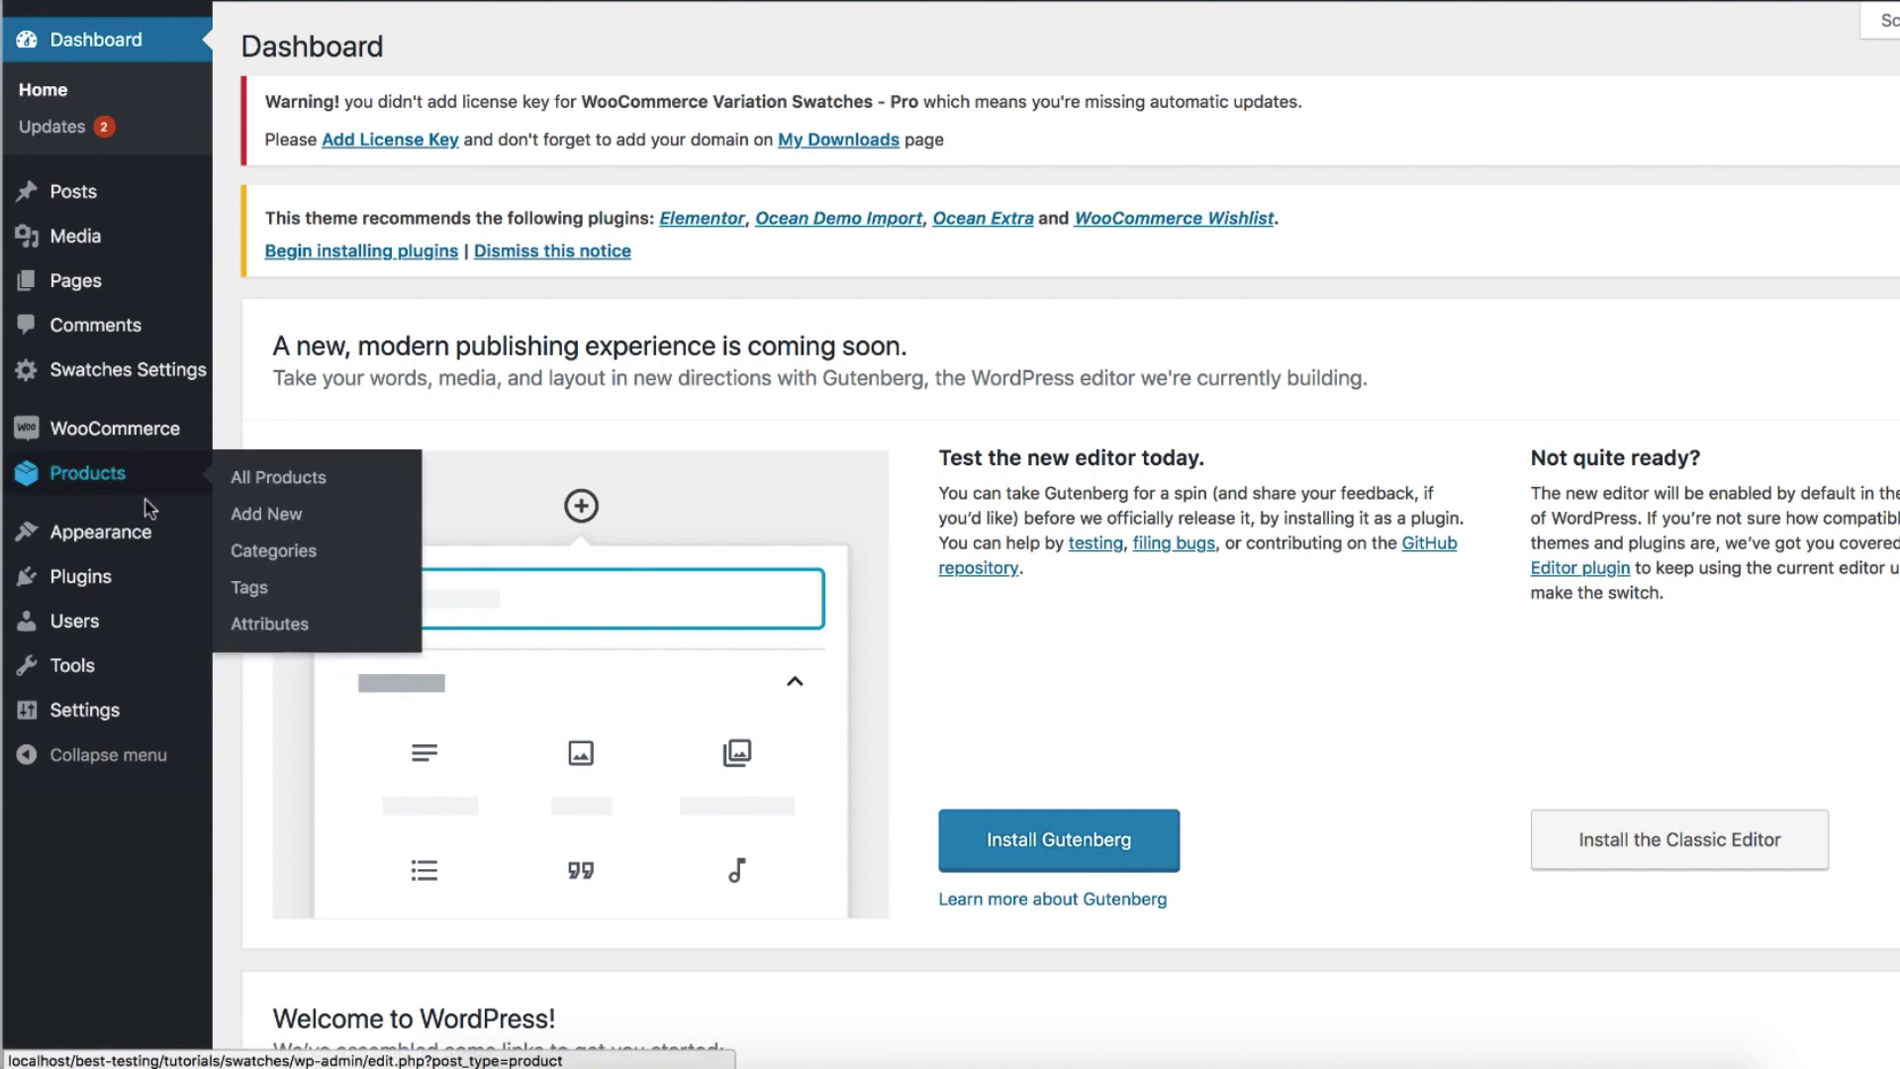
pyautogui.click(257, 623)
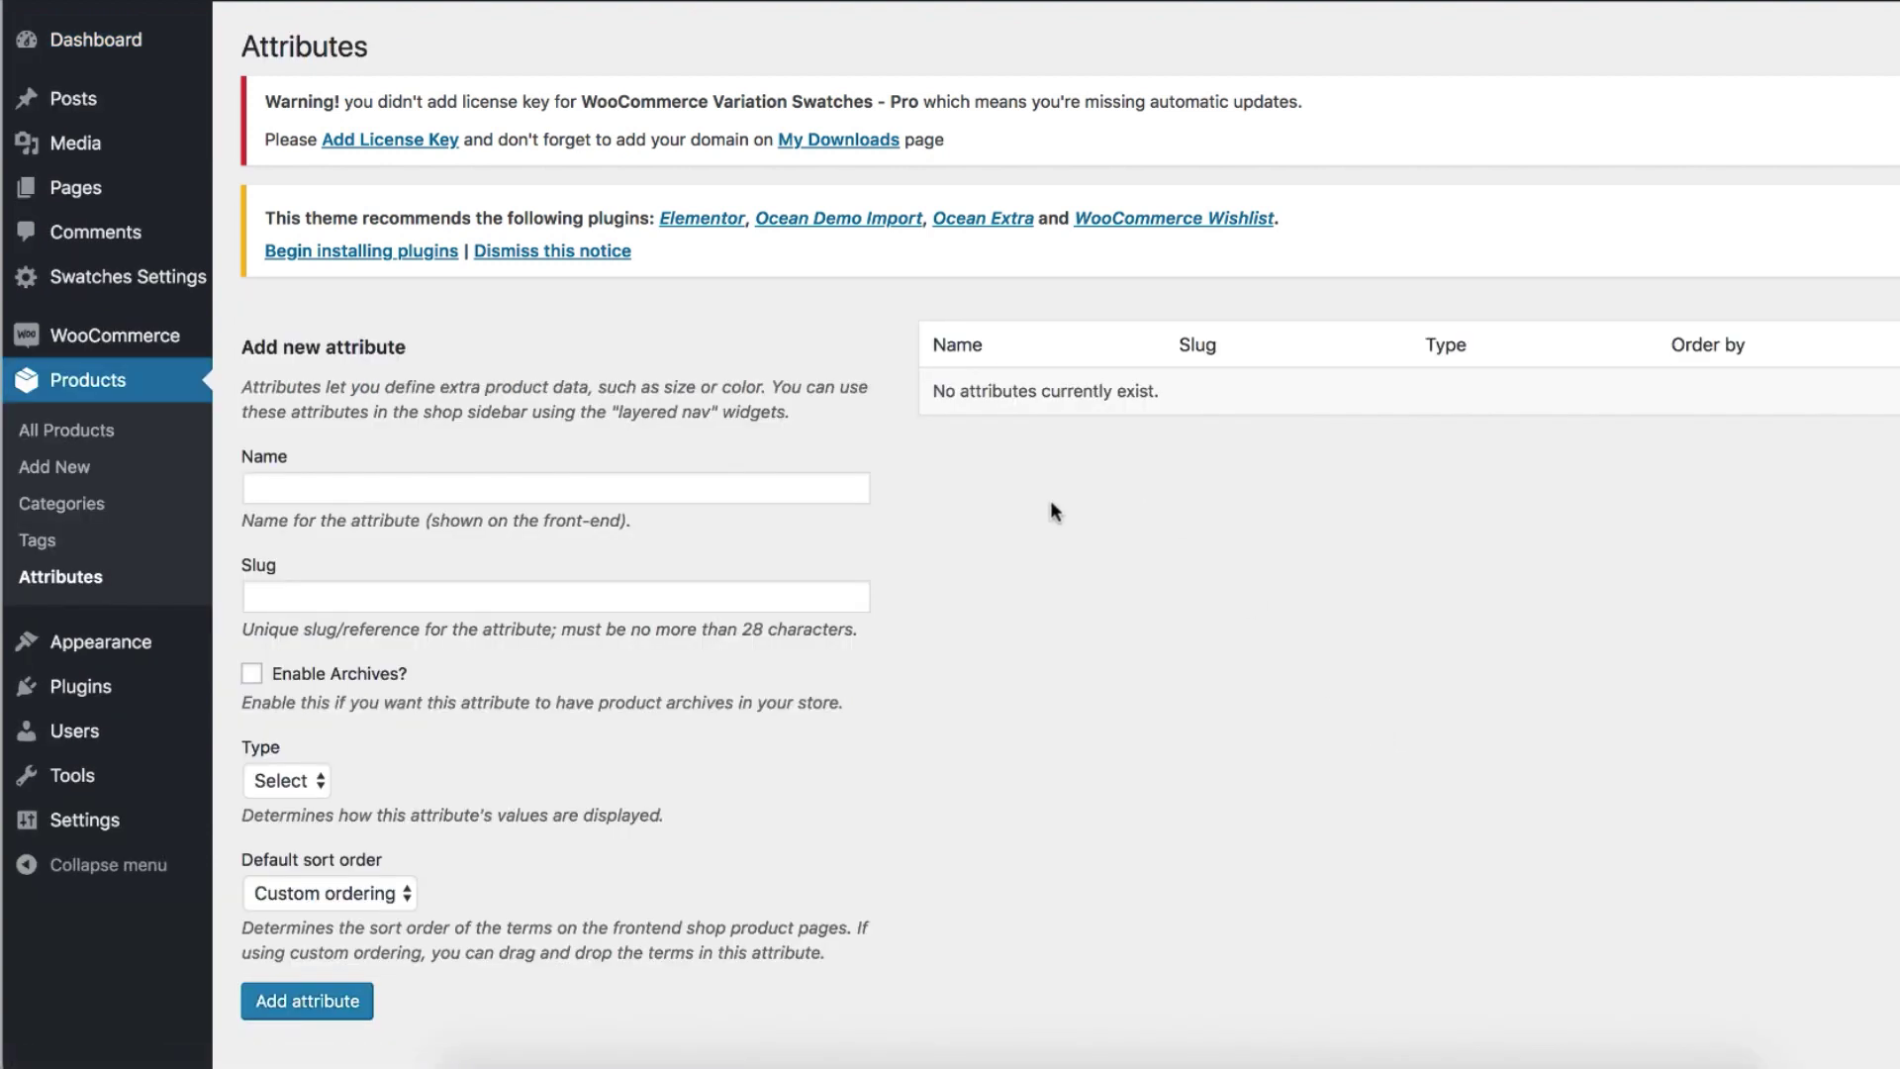
pyautogui.click(791, 479)
pyautogui.click(744, 554)
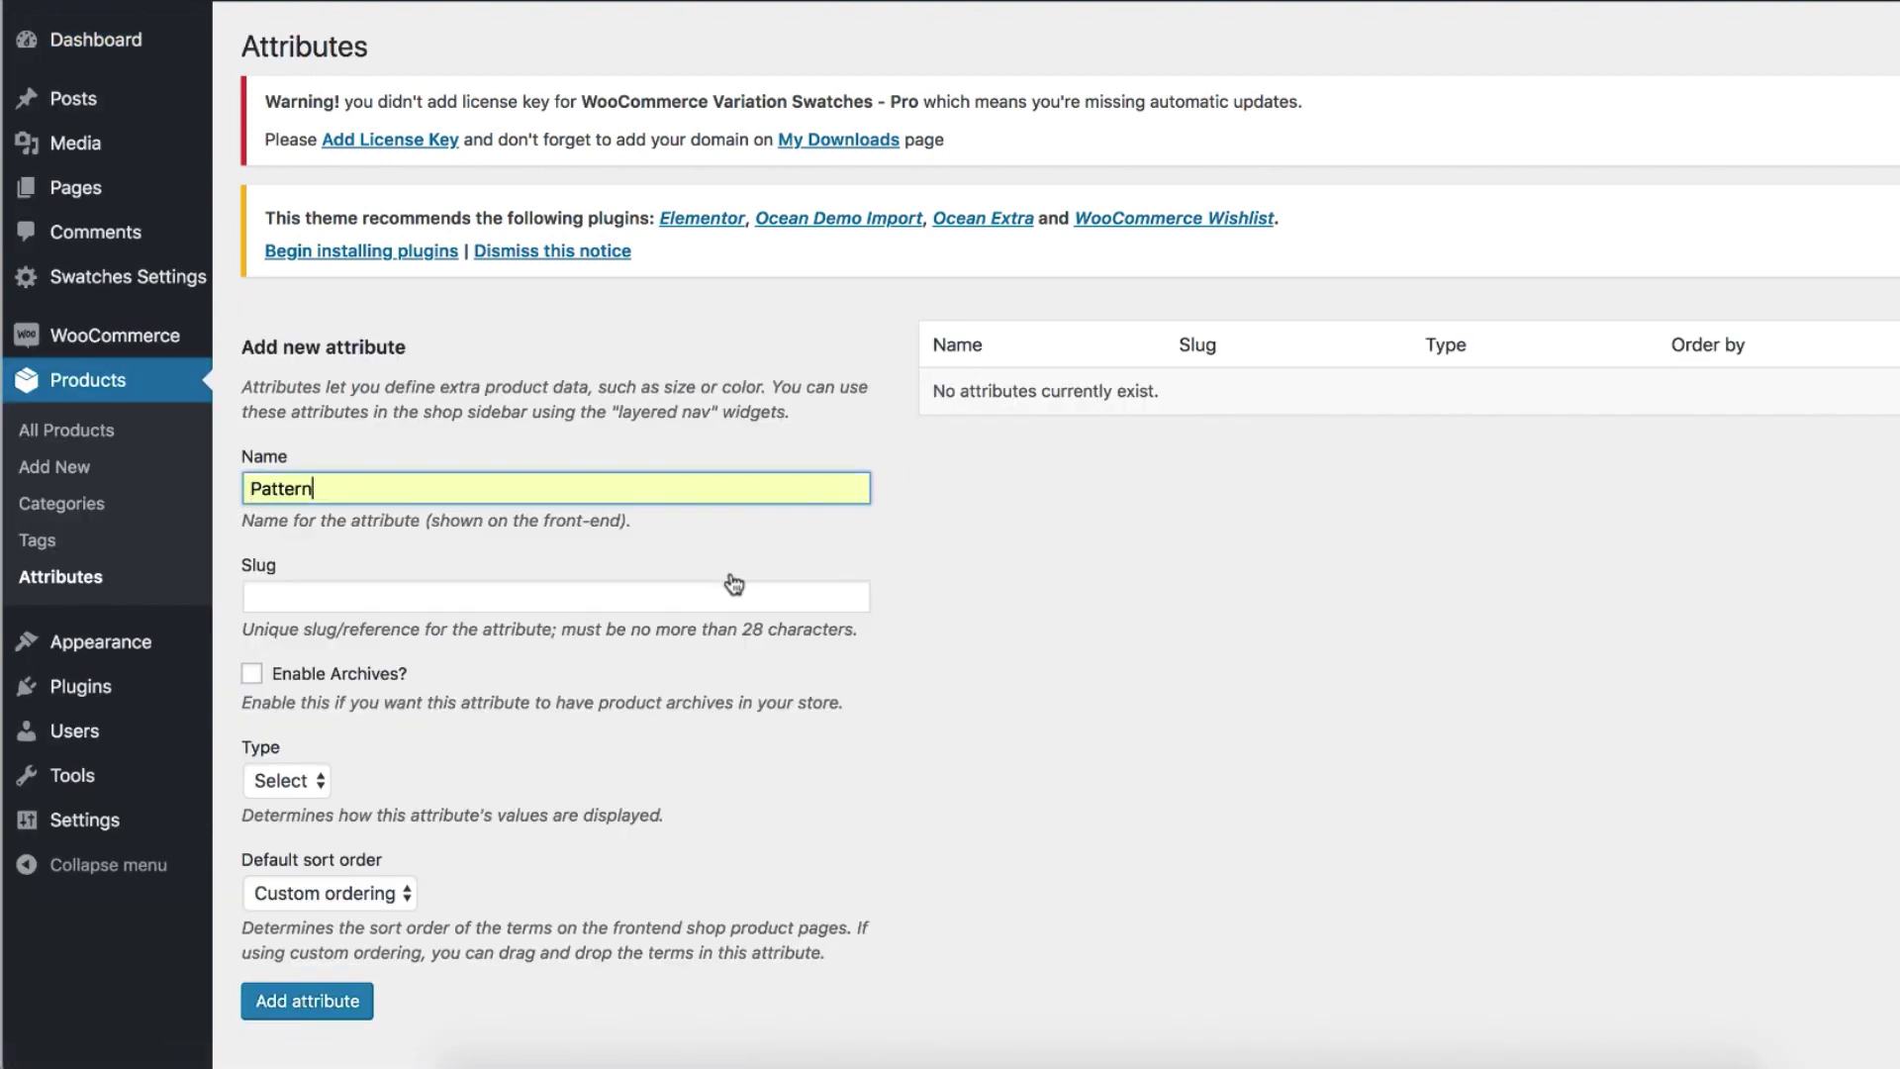
pyautogui.click(314, 782)
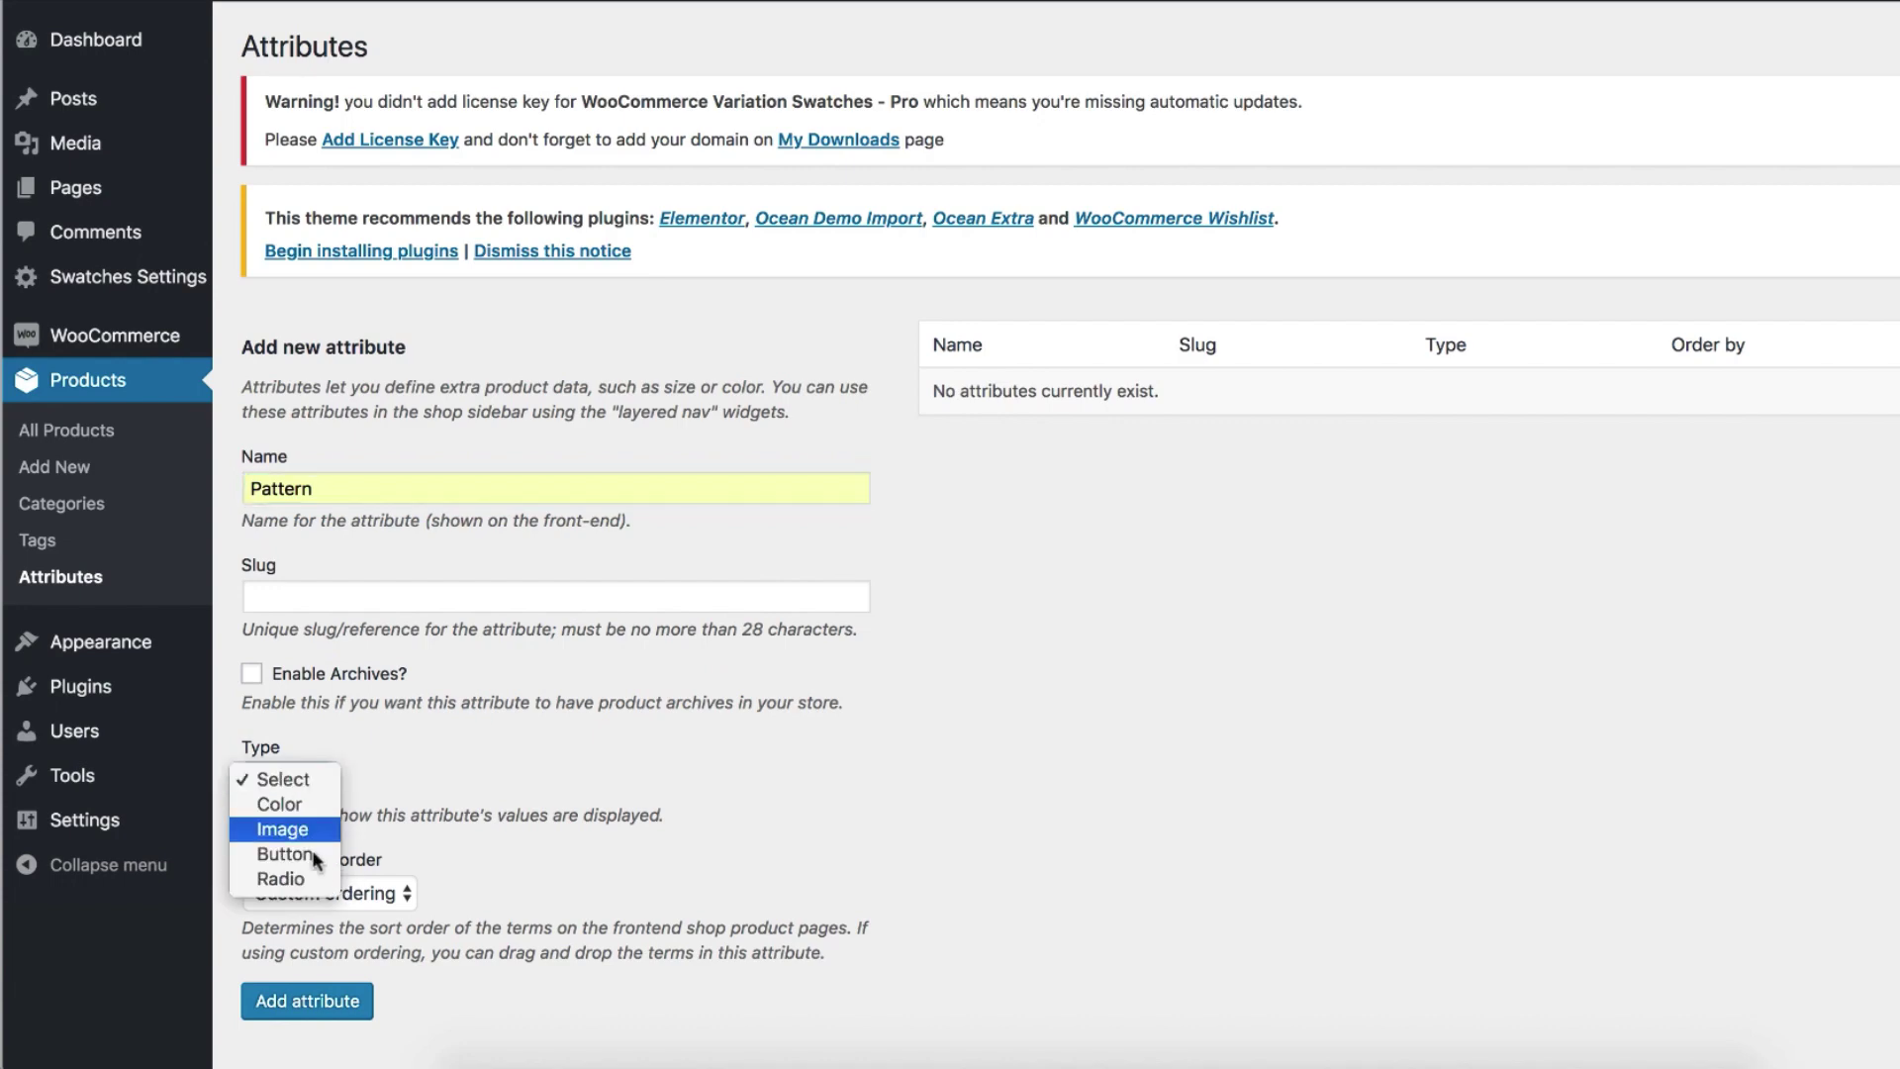
pyautogui.click(316, 827)
pyautogui.click(309, 1000)
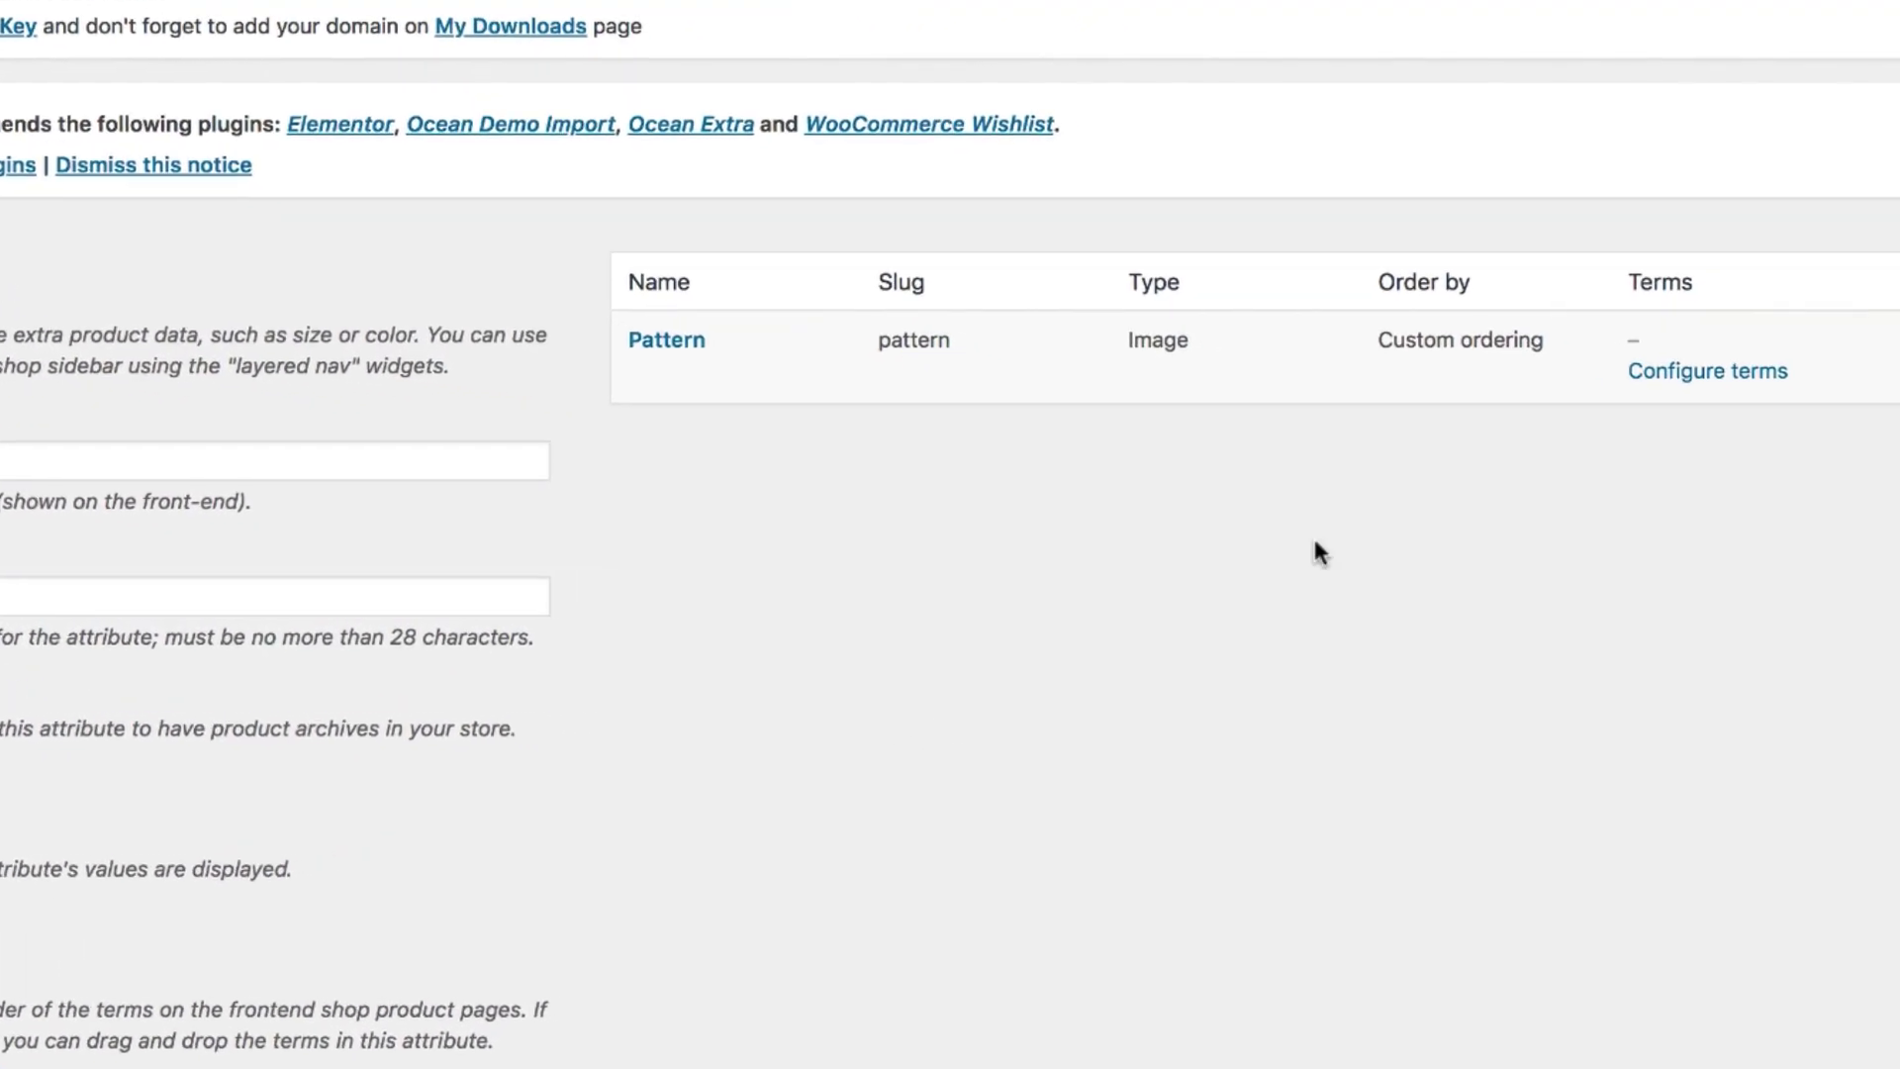
pyautogui.click(1760, 379)
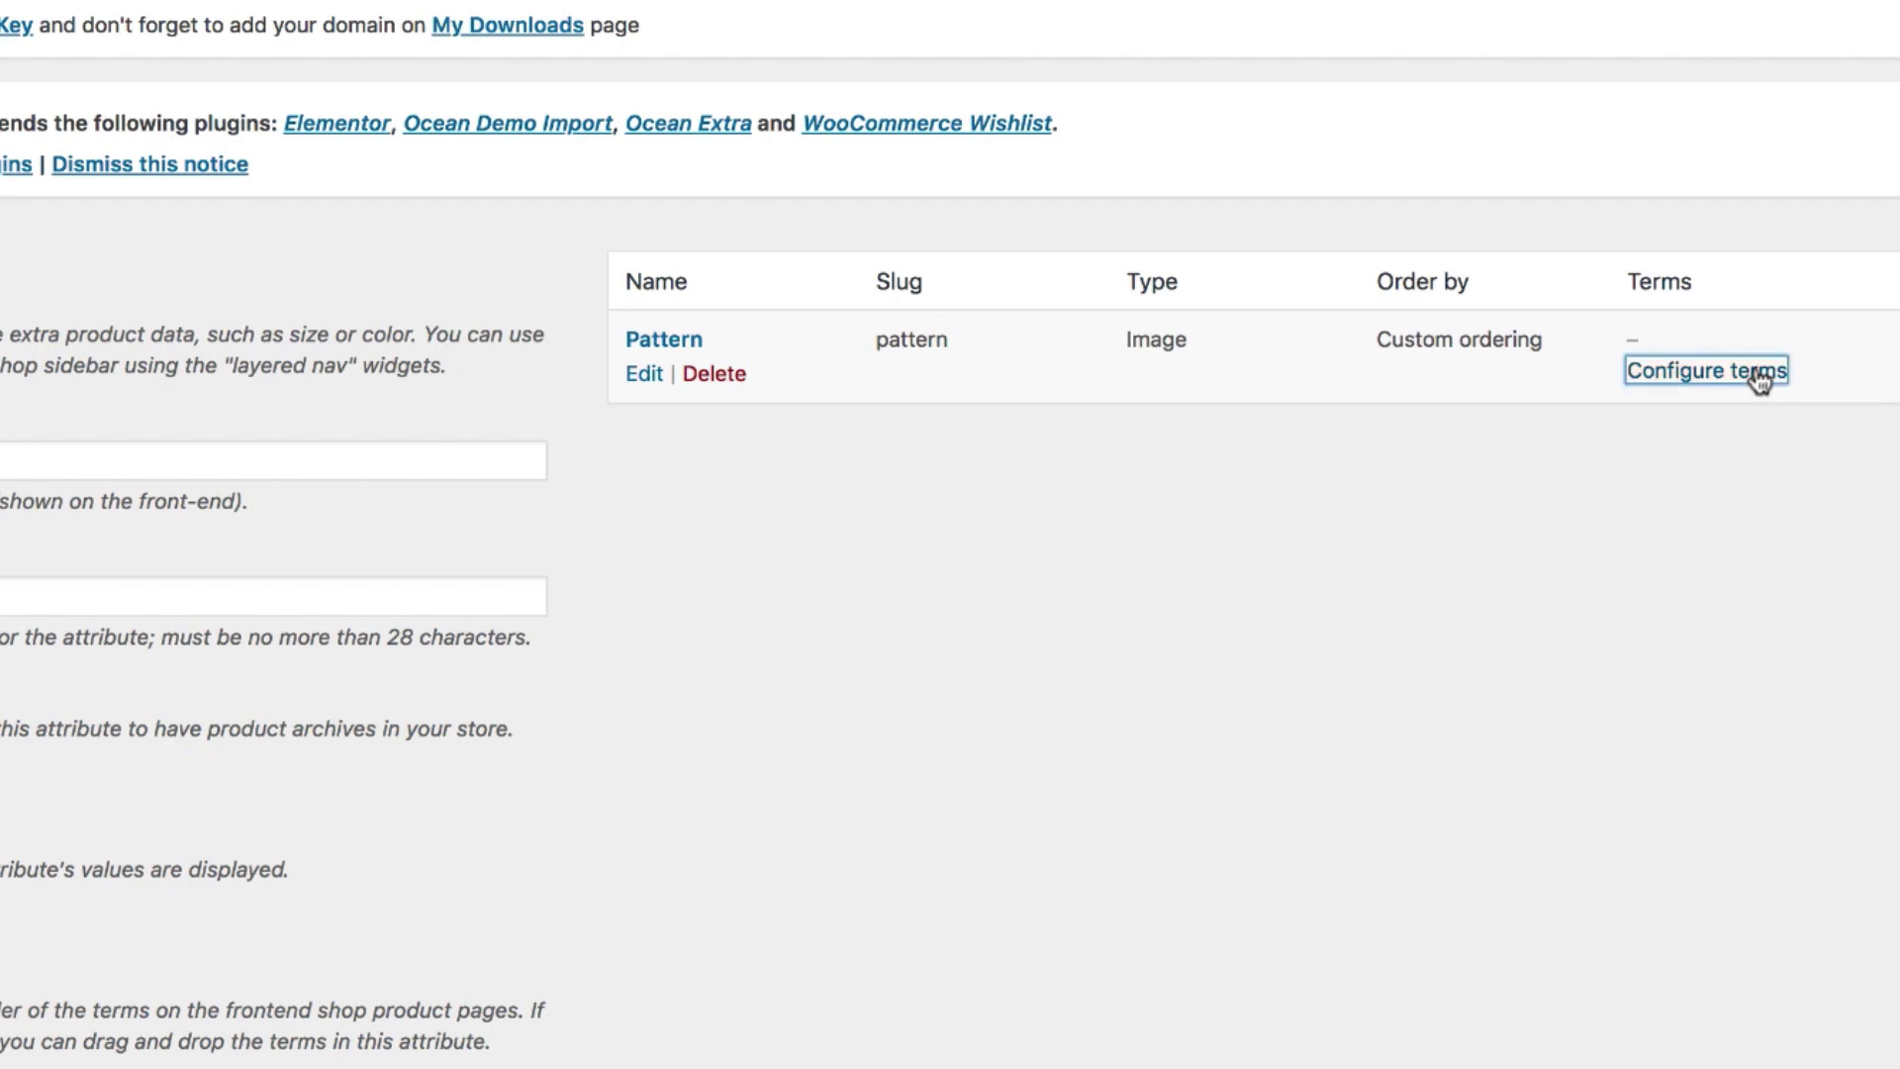
# Add the term 'Red' to Pattern with the brown messenger bag image bag-3b.jpg
pyautogui.scroll(-2, 199, 525)
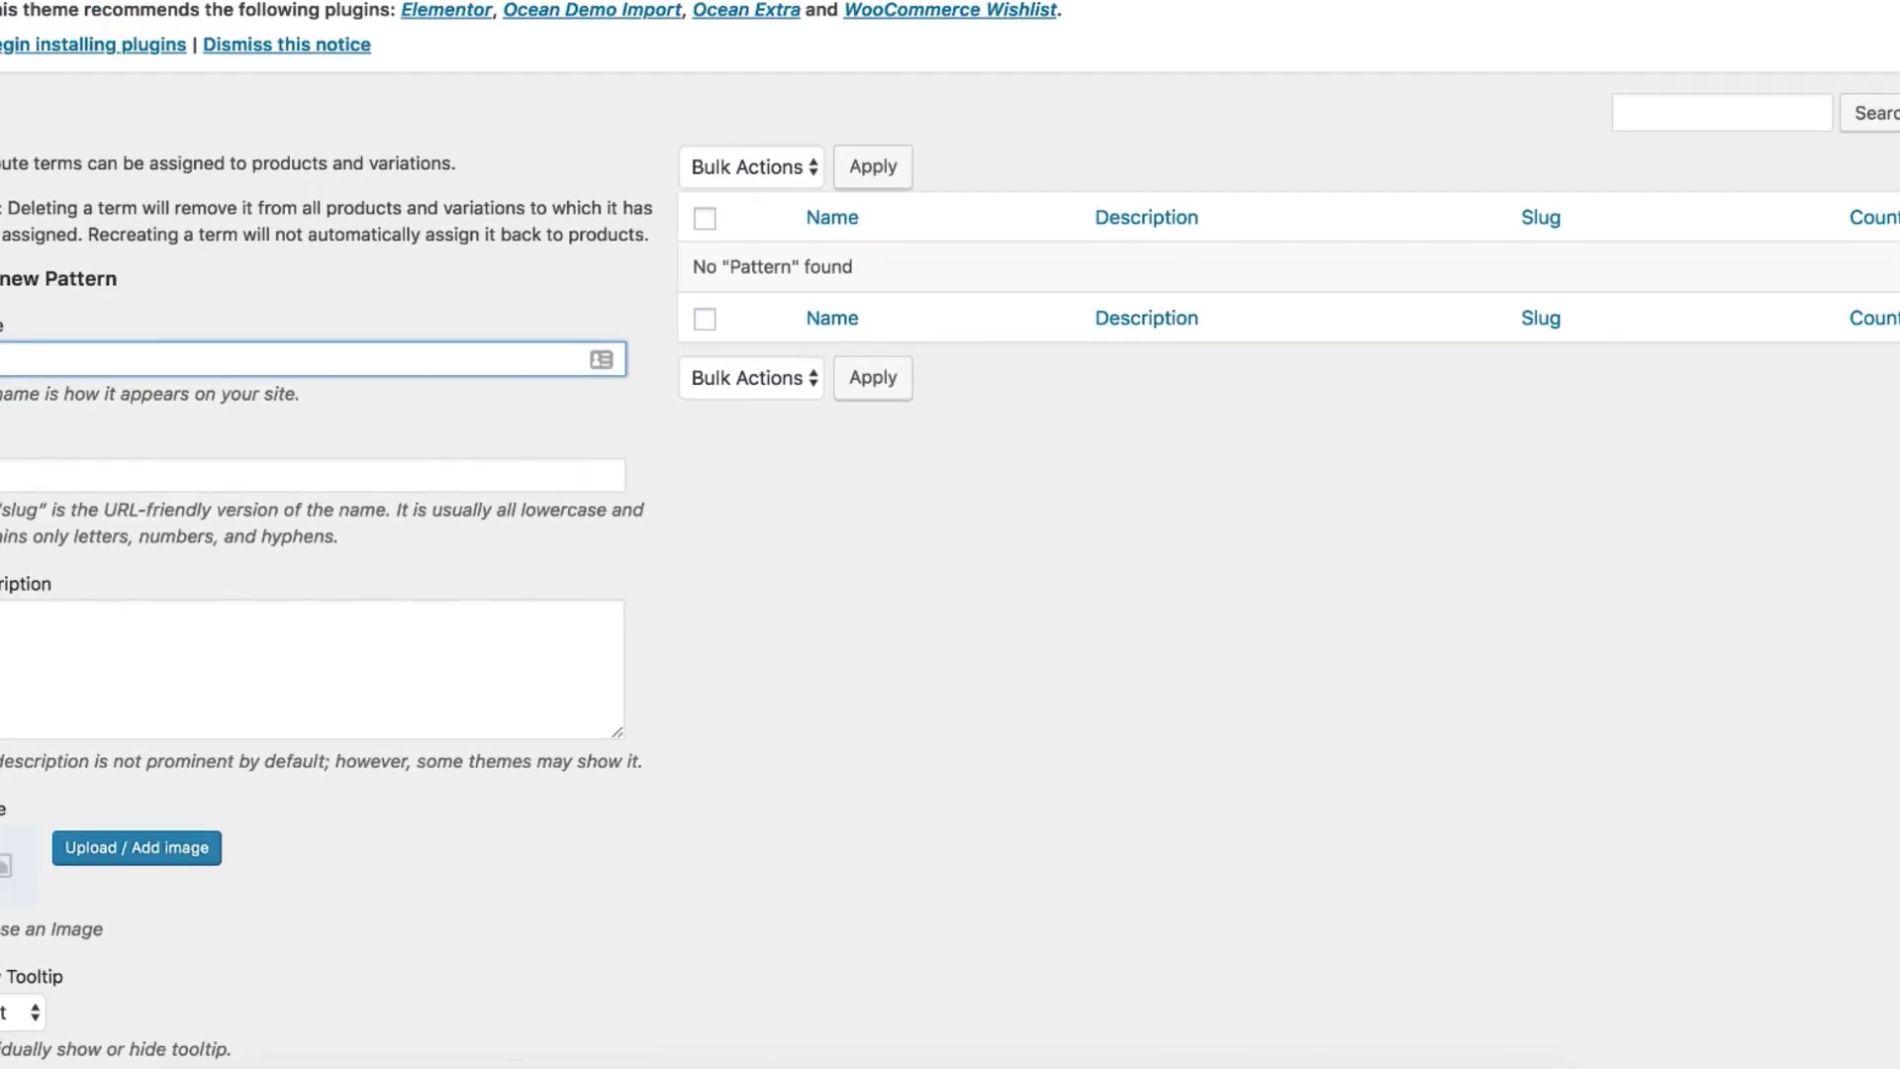
pyautogui.scroll(-1, 987, 288)
pyautogui.click(318, 253)
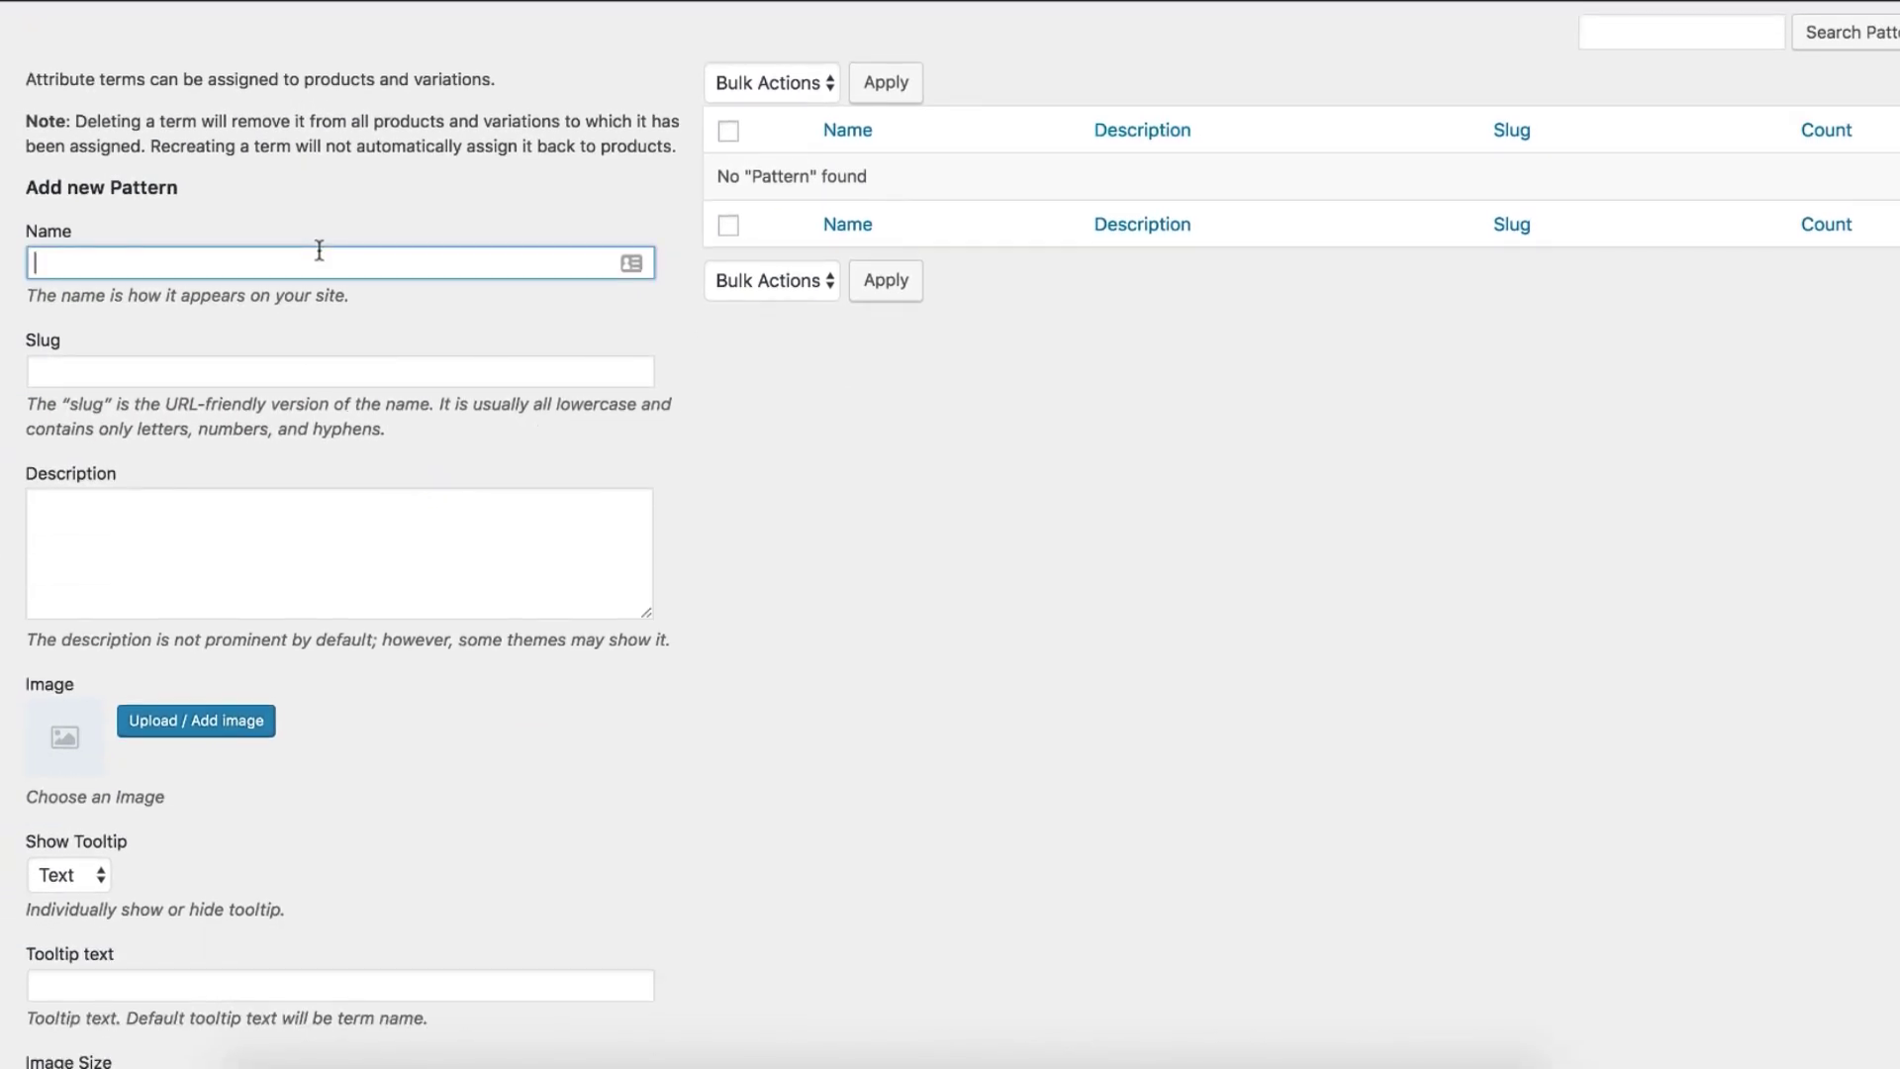
pyautogui.write('Red')
pyautogui.click(218, 721)
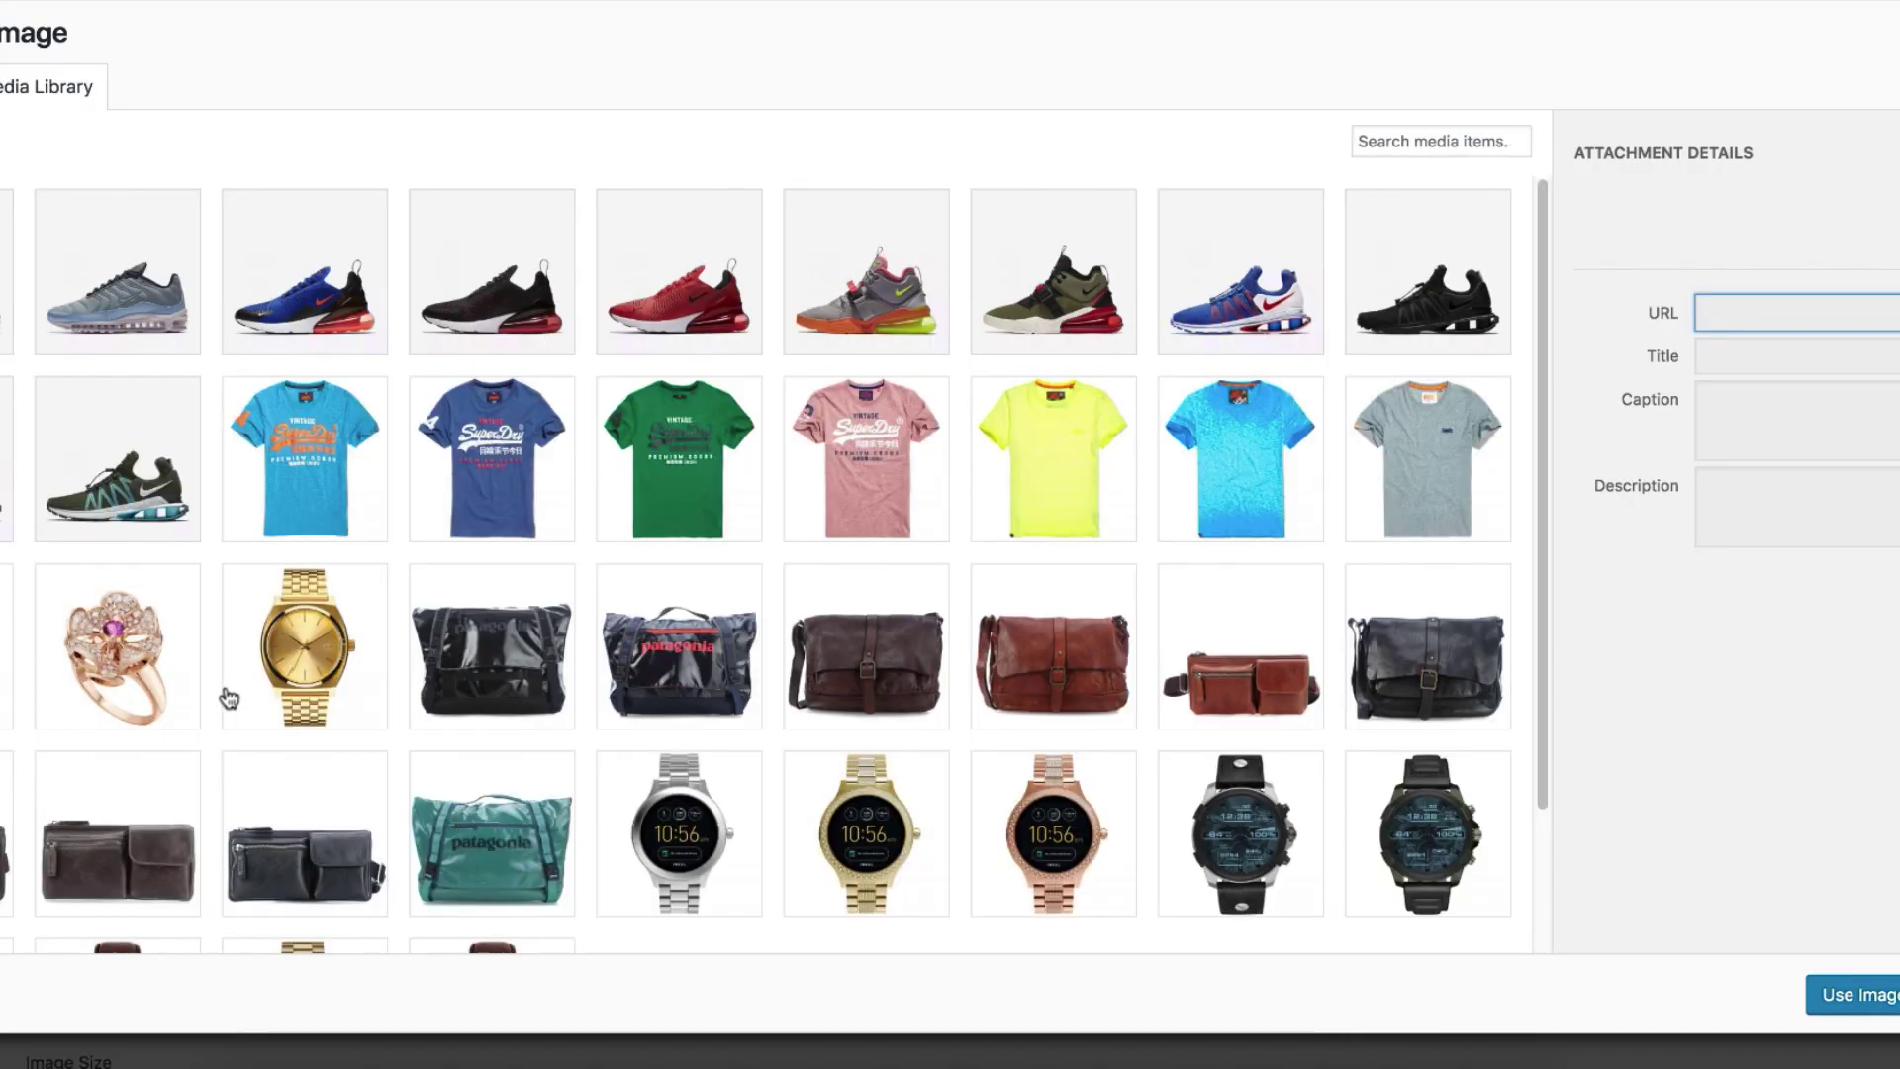
pyautogui.click(824, 682)
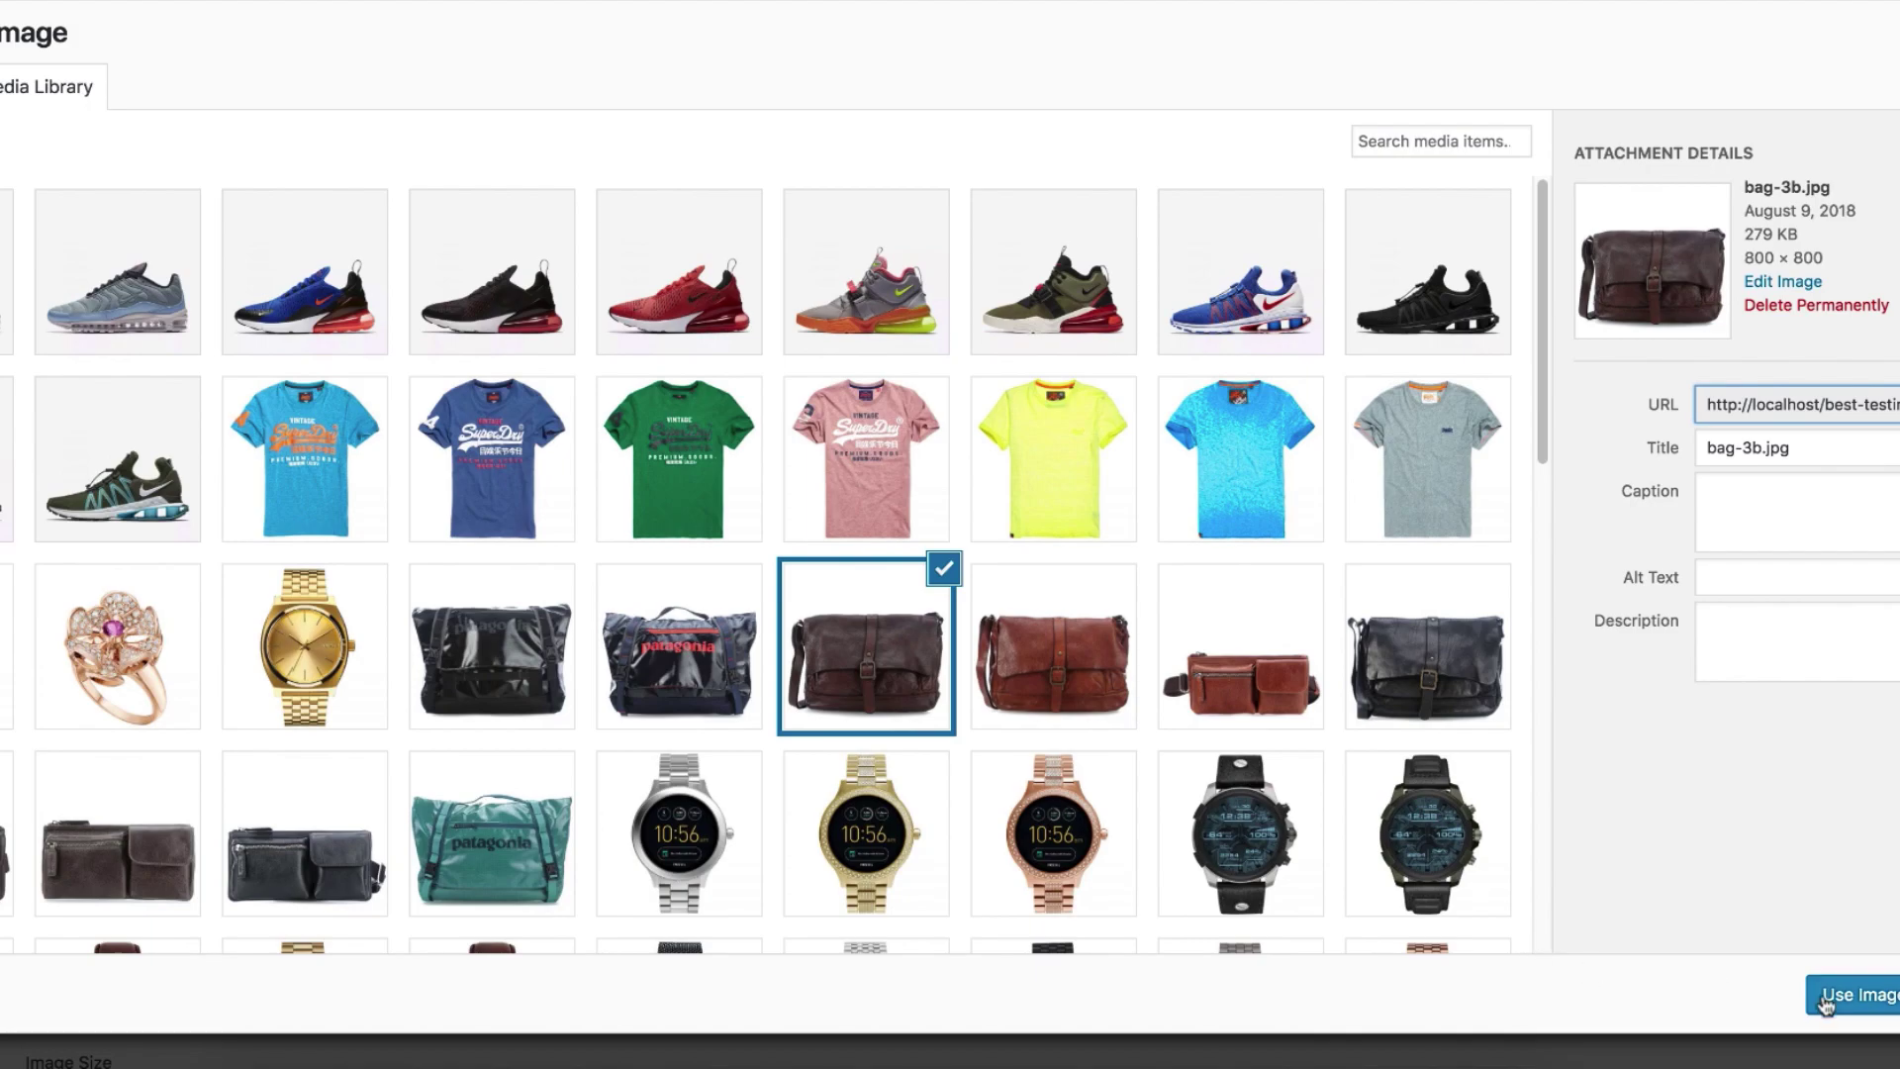
pyautogui.click(1876, 1001)
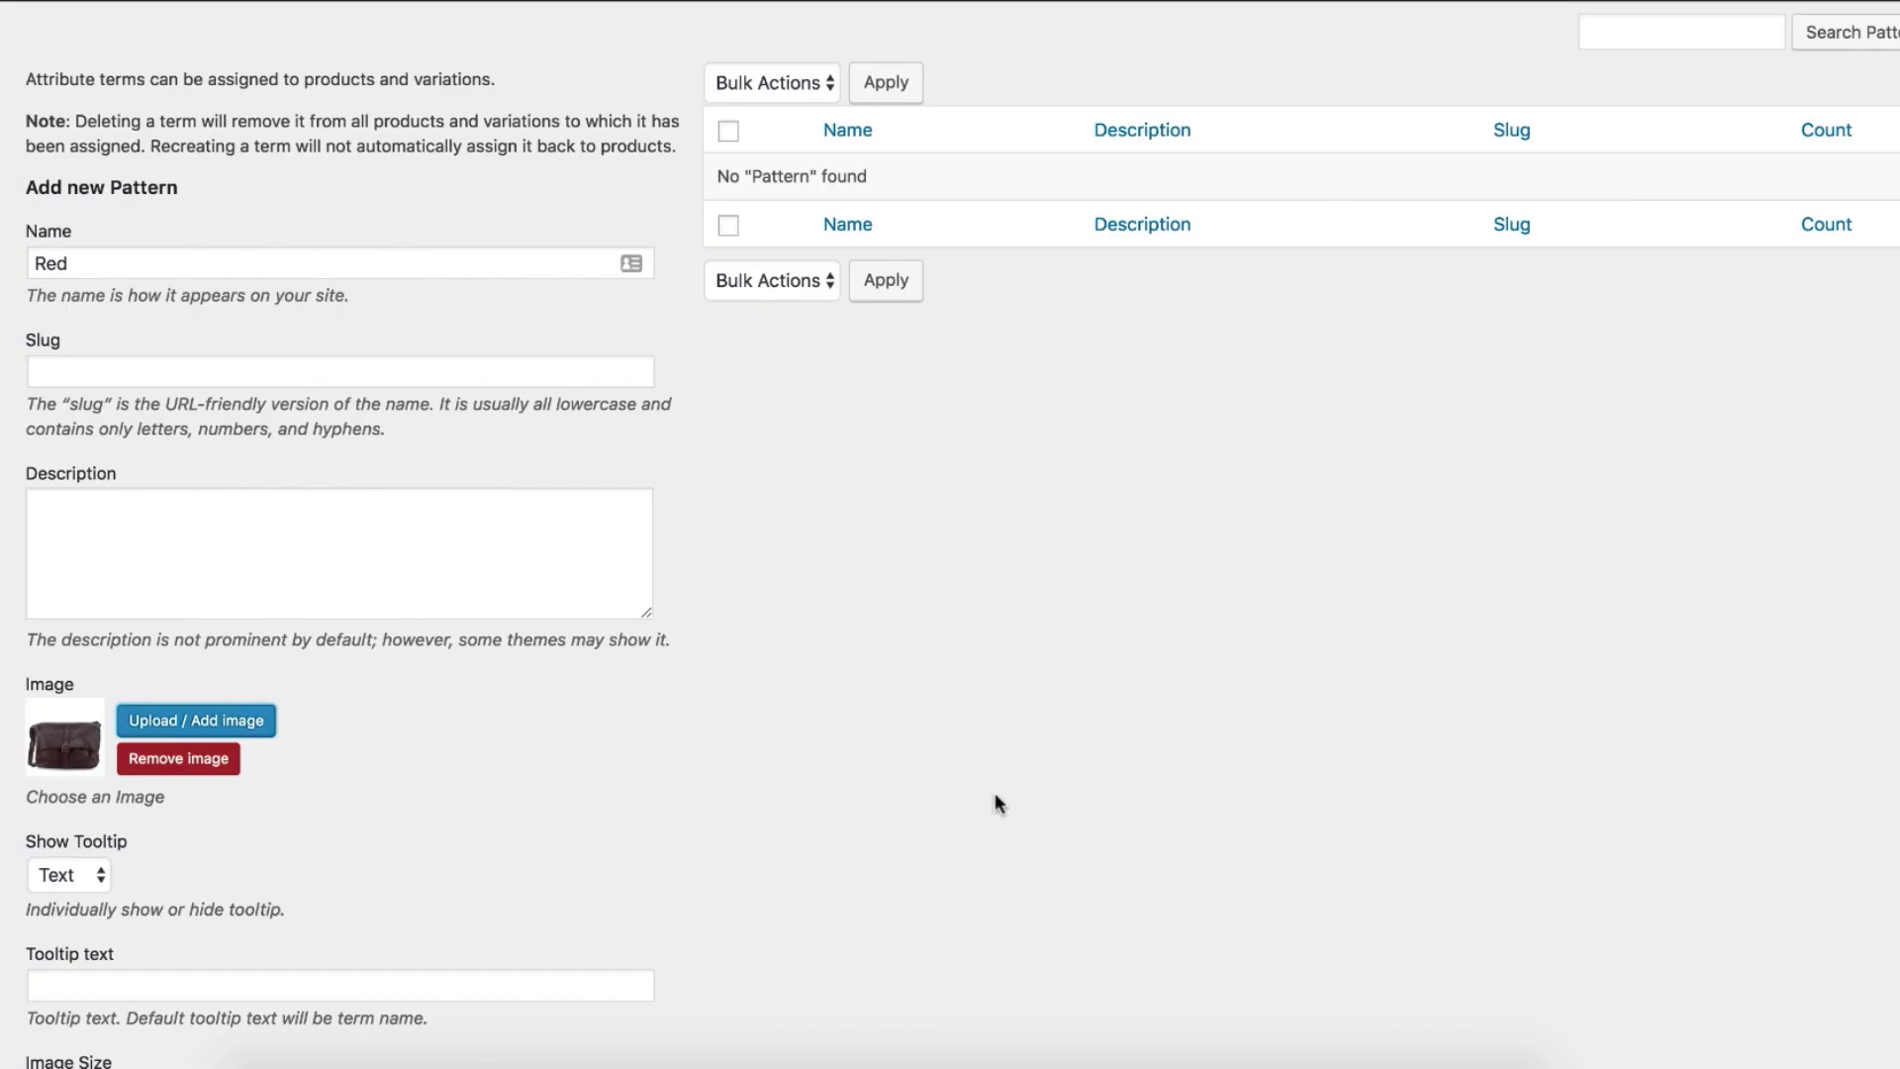
pyautogui.scroll(-3, 608, 814)
pyautogui.click(178, 942)
pyautogui.scroll(3, 540, 858)
pyautogui.click(251, 267)
# Add the term 'Green' to Pattern with the teal bag image bag-5a.jpg
pyautogui.write('Green')
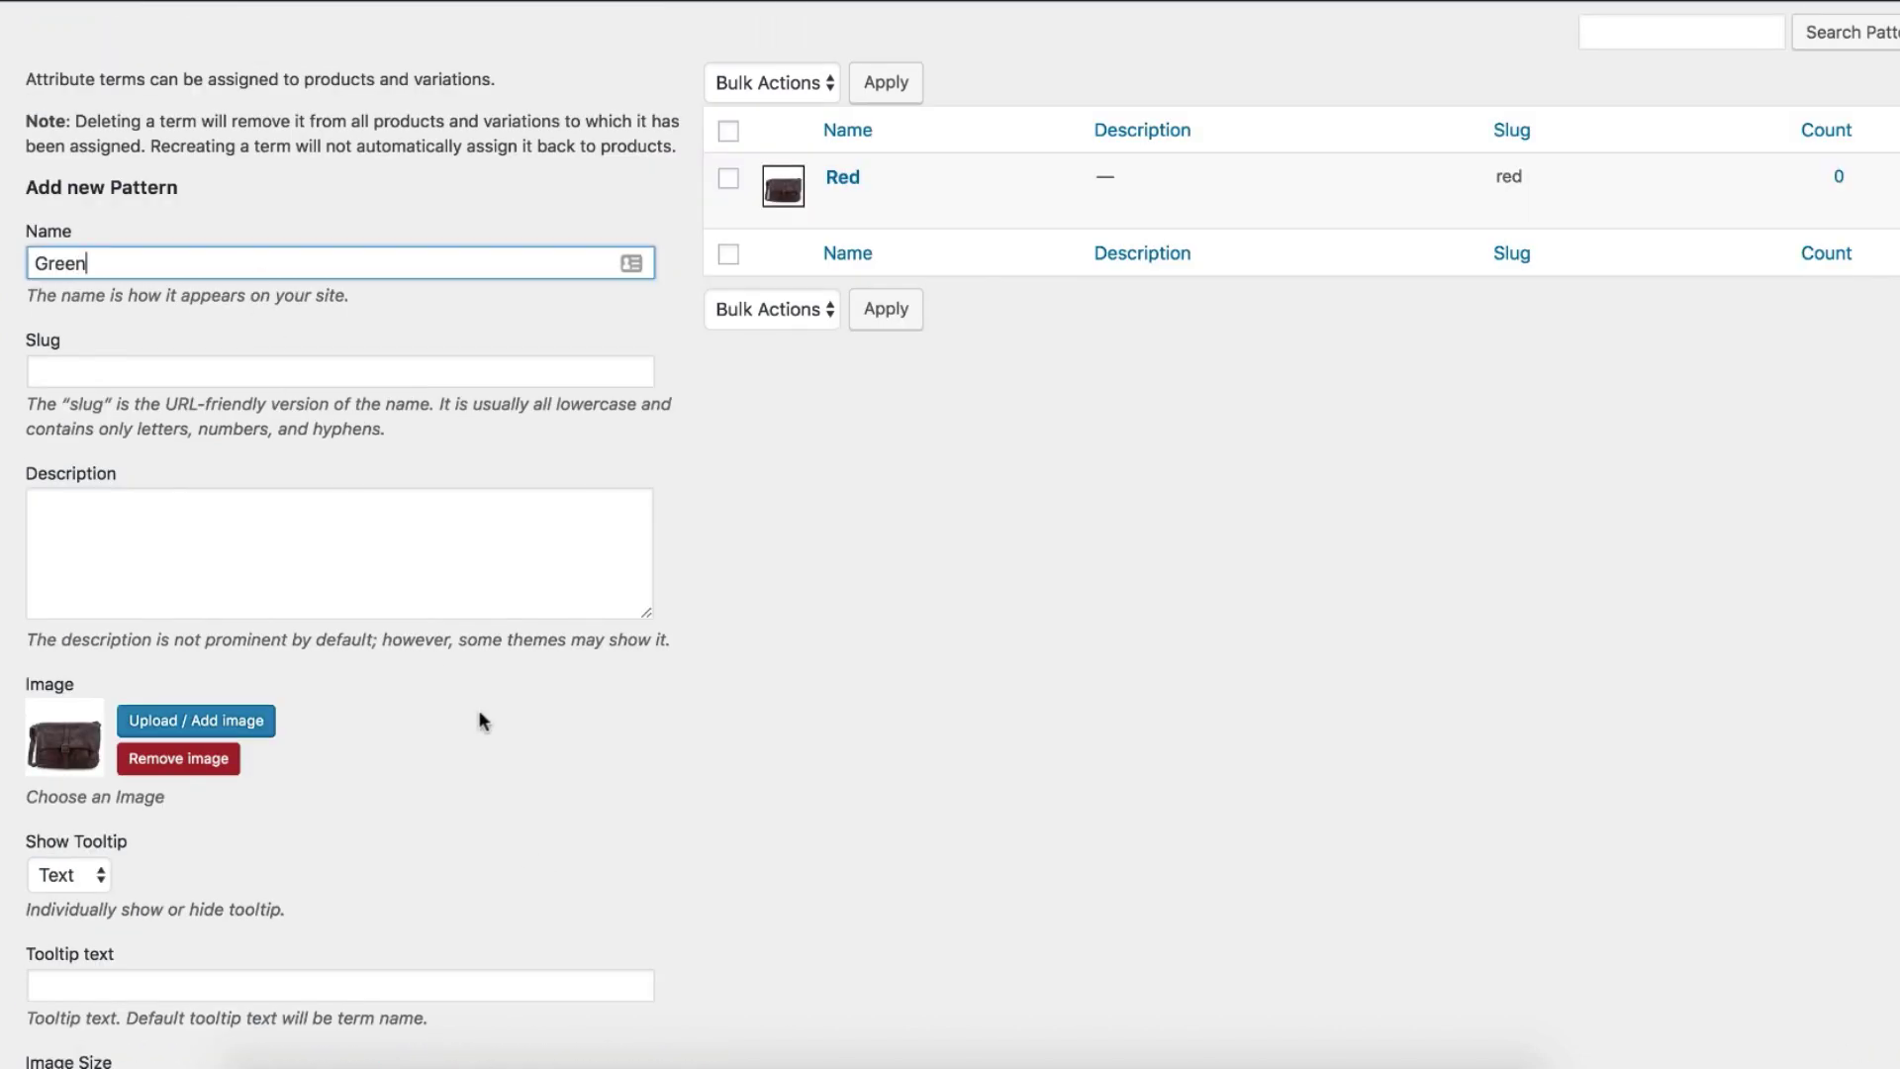
pyautogui.scroll(-3, 479, 721)
pyautogui.click(173, 480)
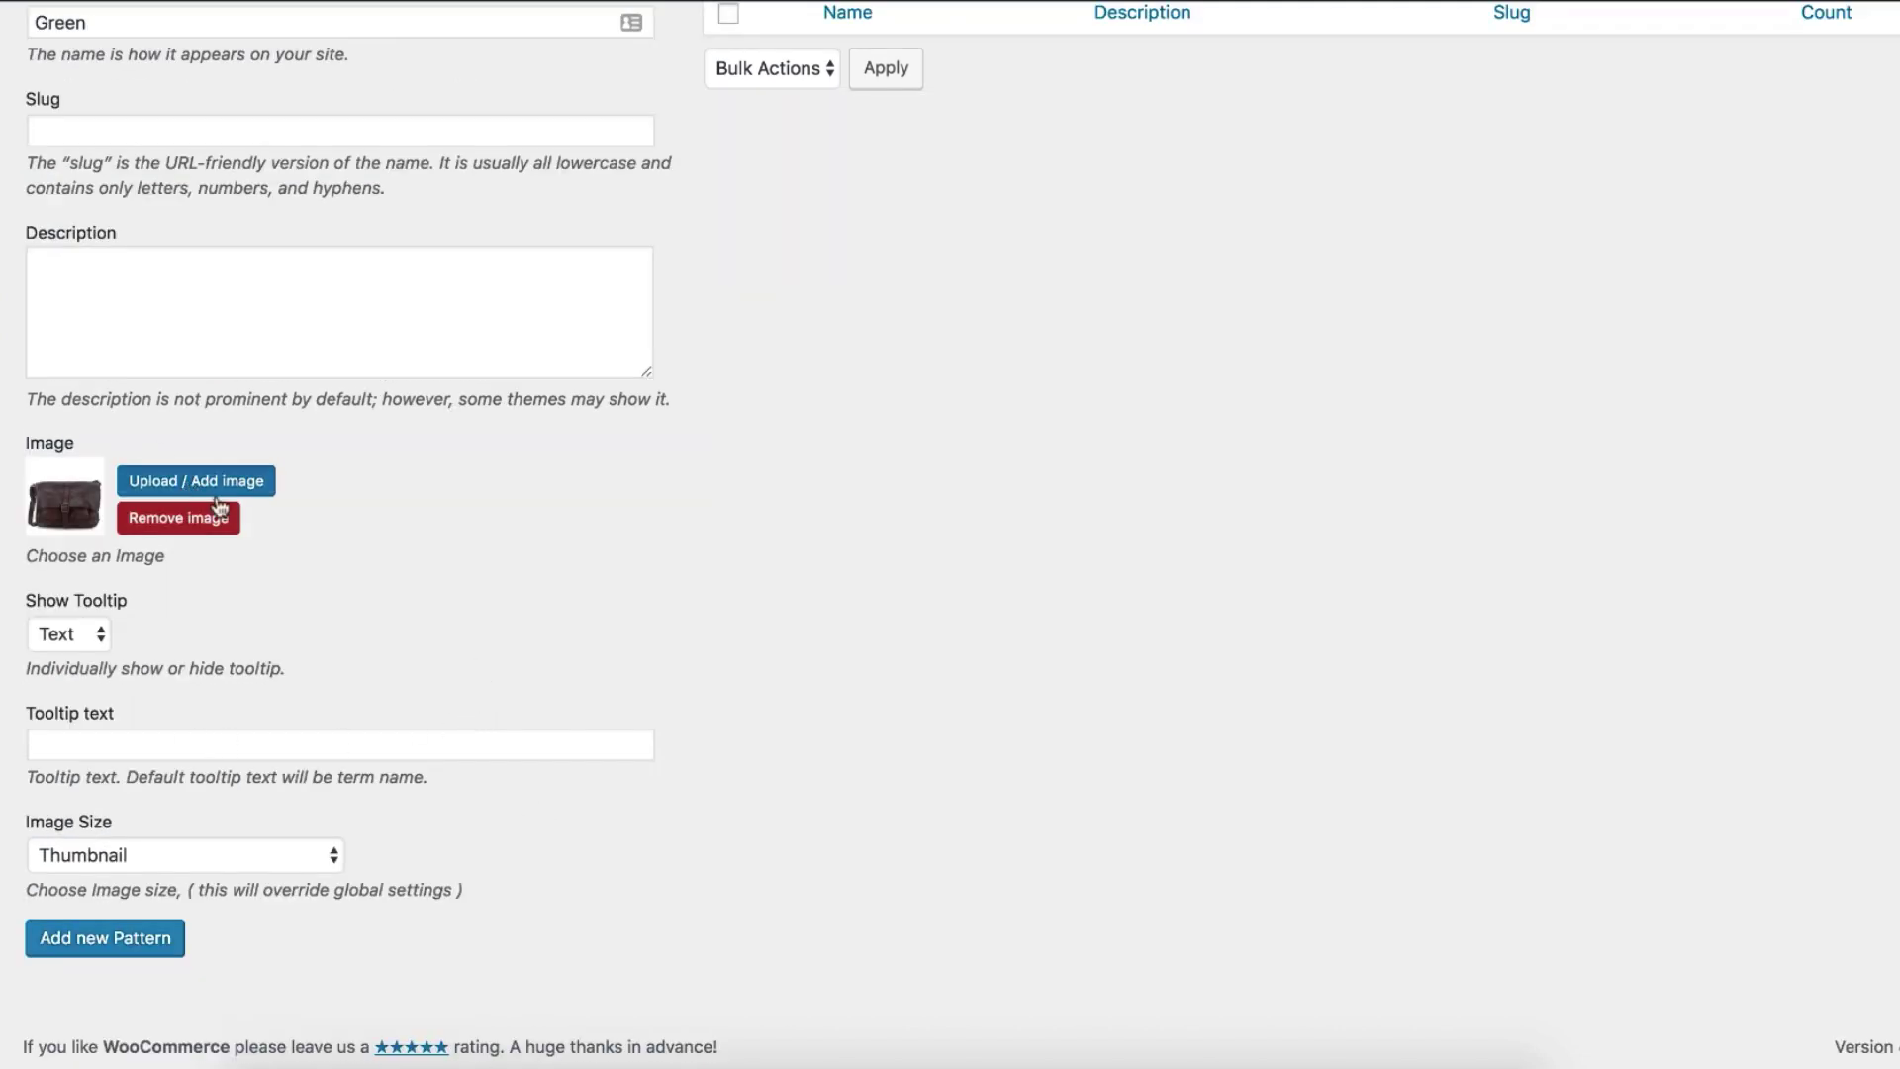
pyautogui.click(510, 802)
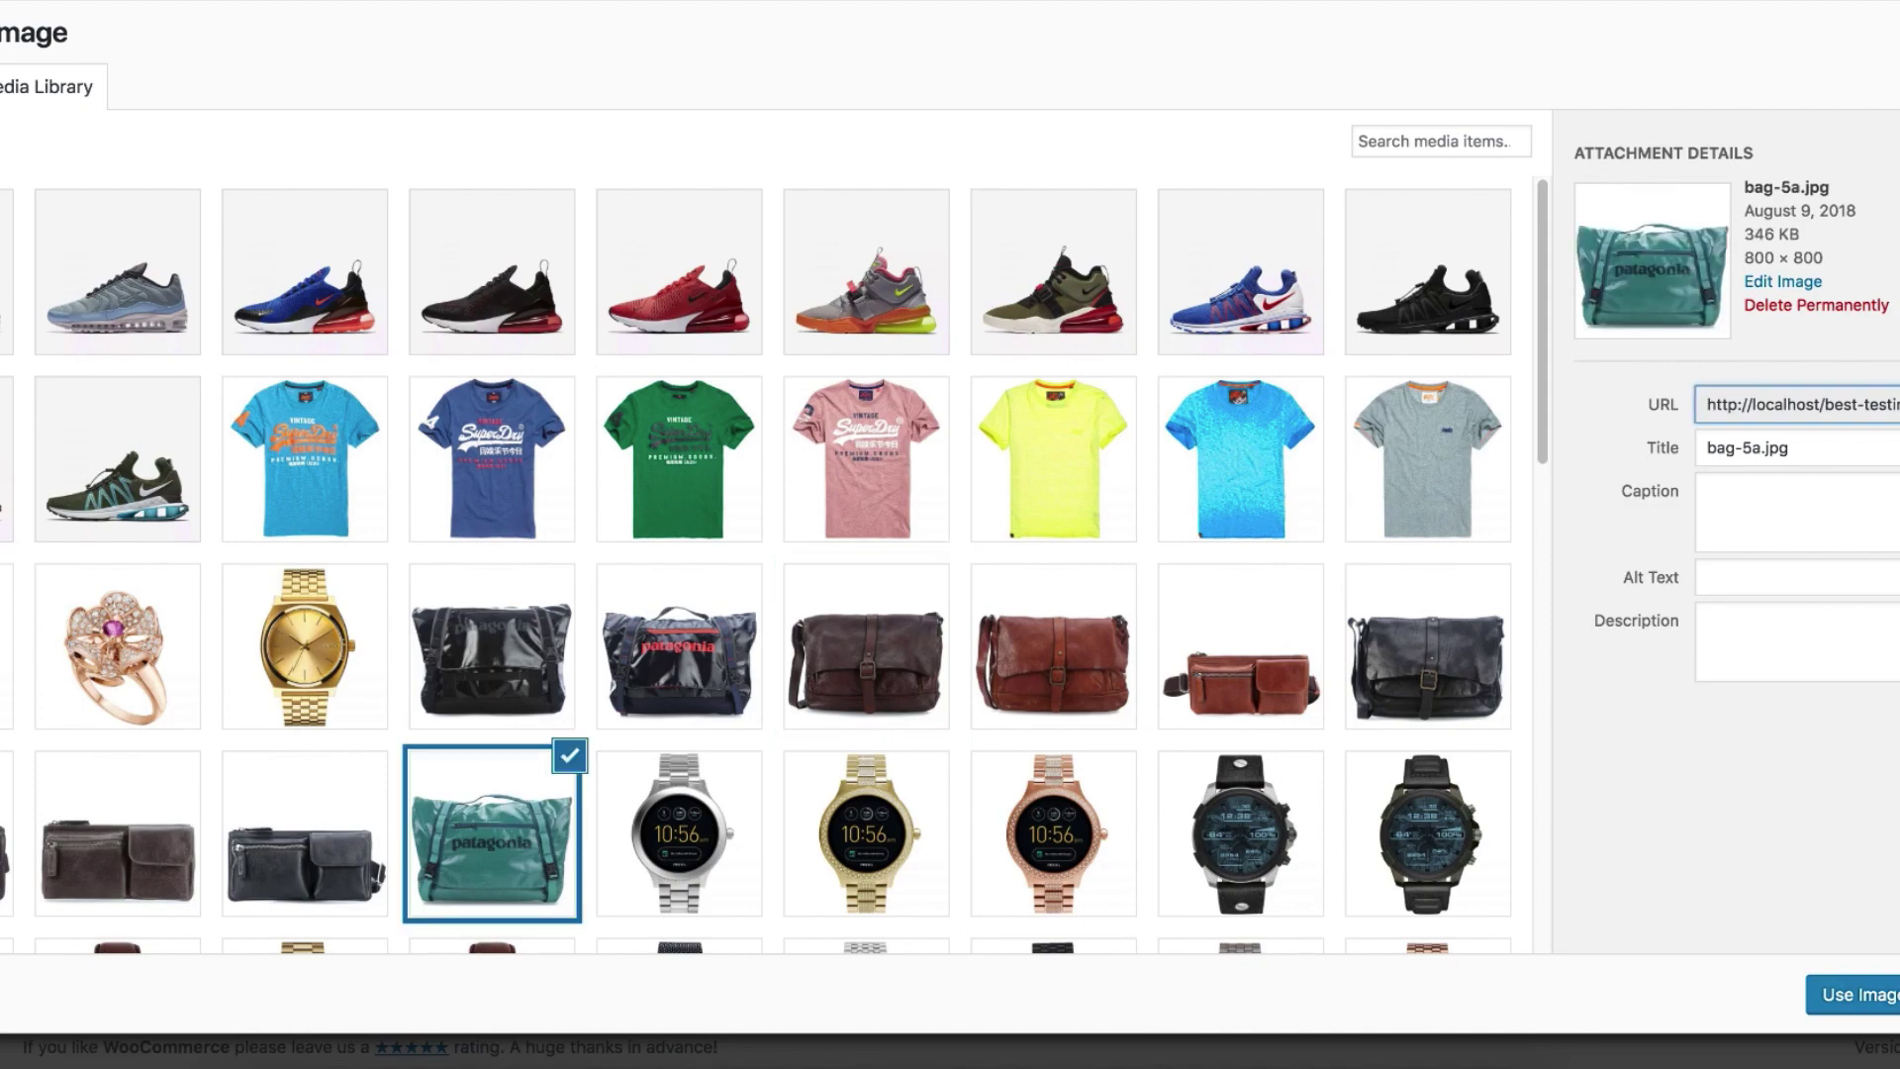
pyautogui.click(1856, 995)
pyautogui.click(86, 937)
pyautogui.scroll(3, 246, 906)
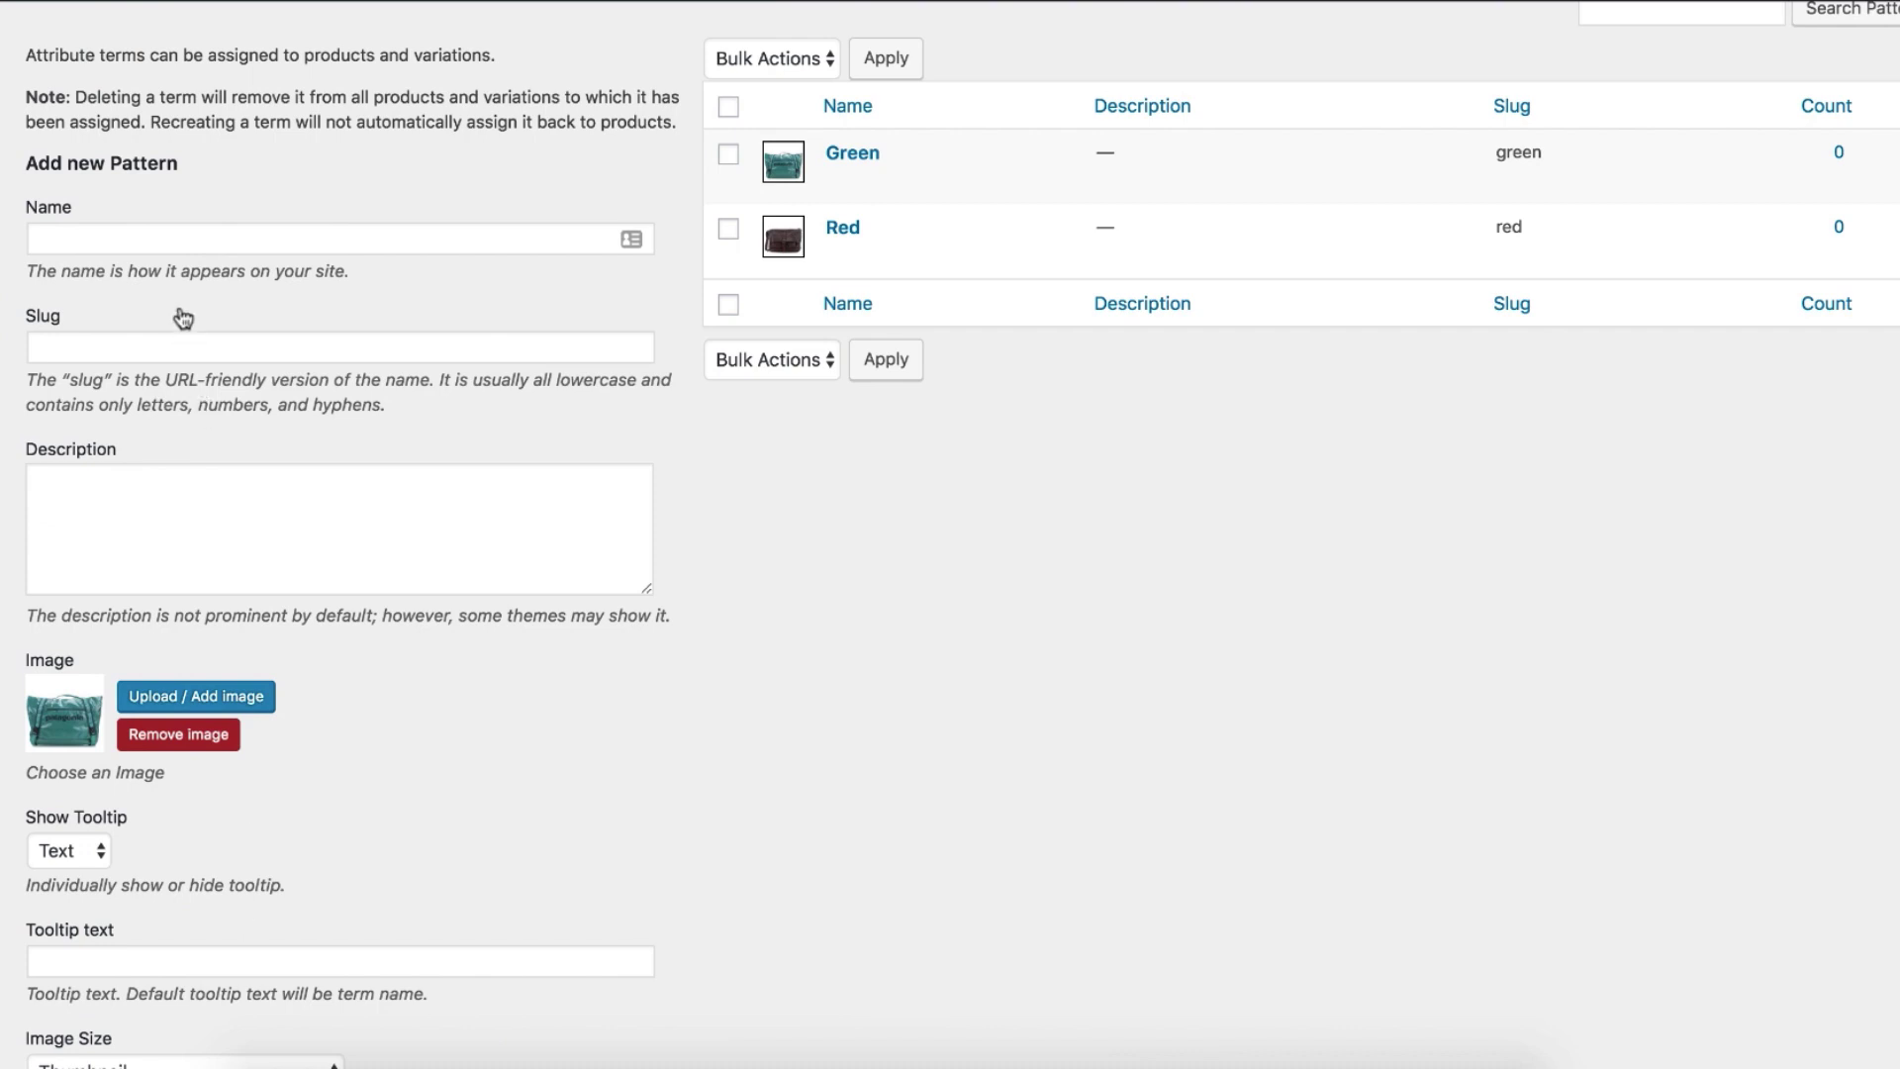
# Add the term 'Blue' to Pattern with the brown bag image bag-3a.jpg
pyautogui.click(176, 240)
pyautogui.write('B')
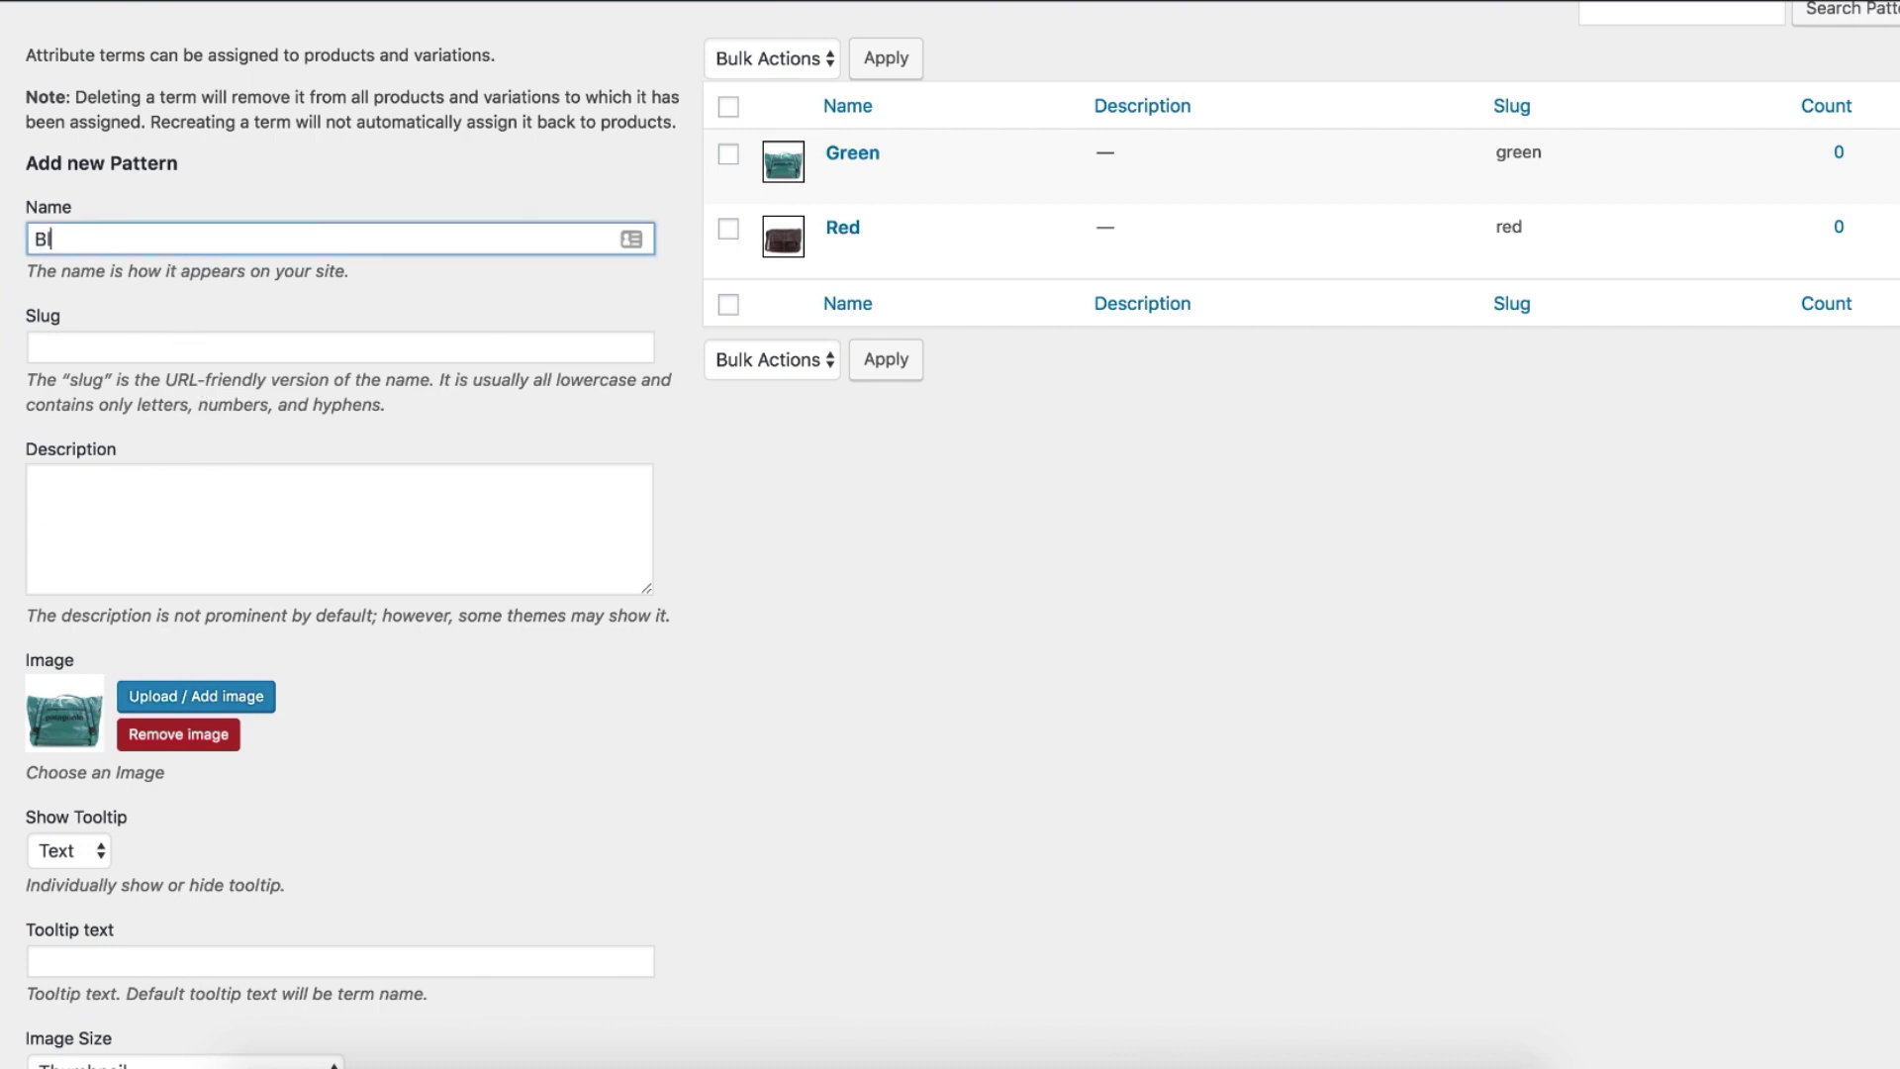
pyautogui.write('lue')
pyautogui.click(230, 703)
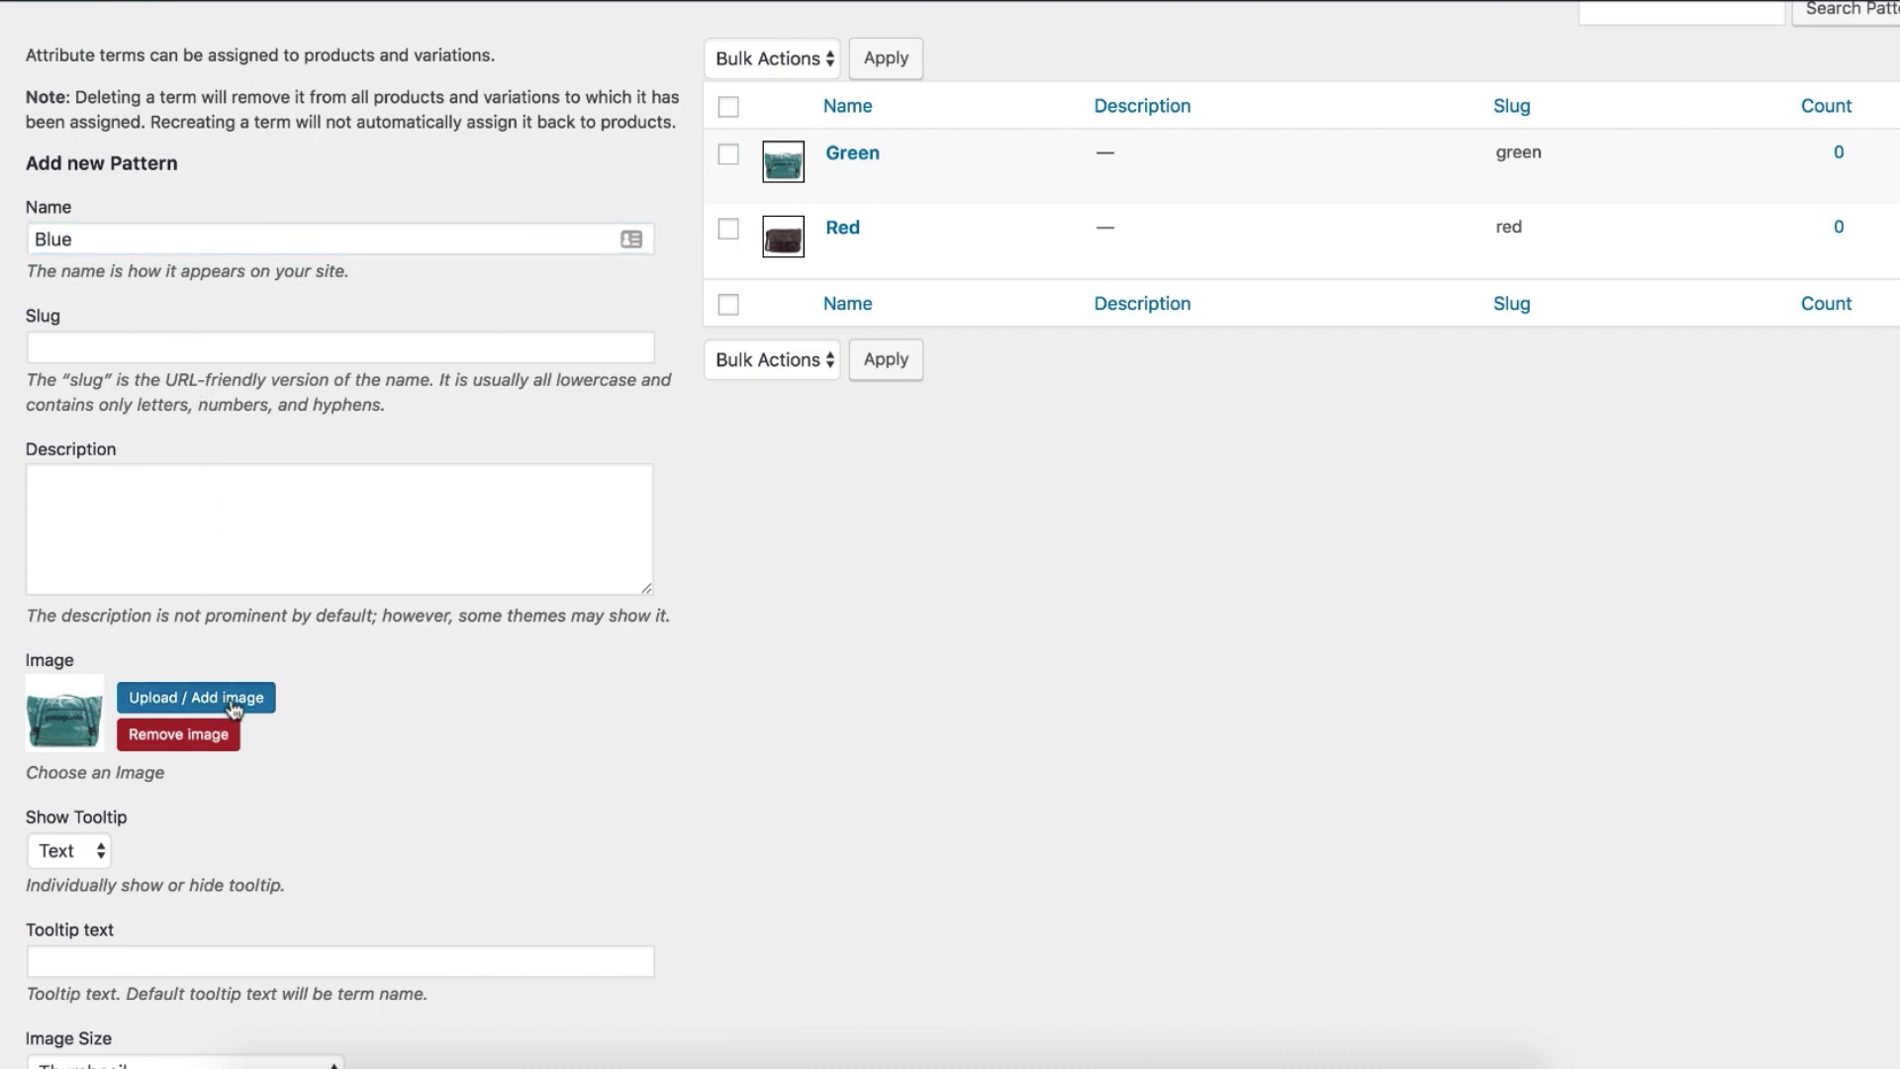
pyautogui.click(1029, 668)
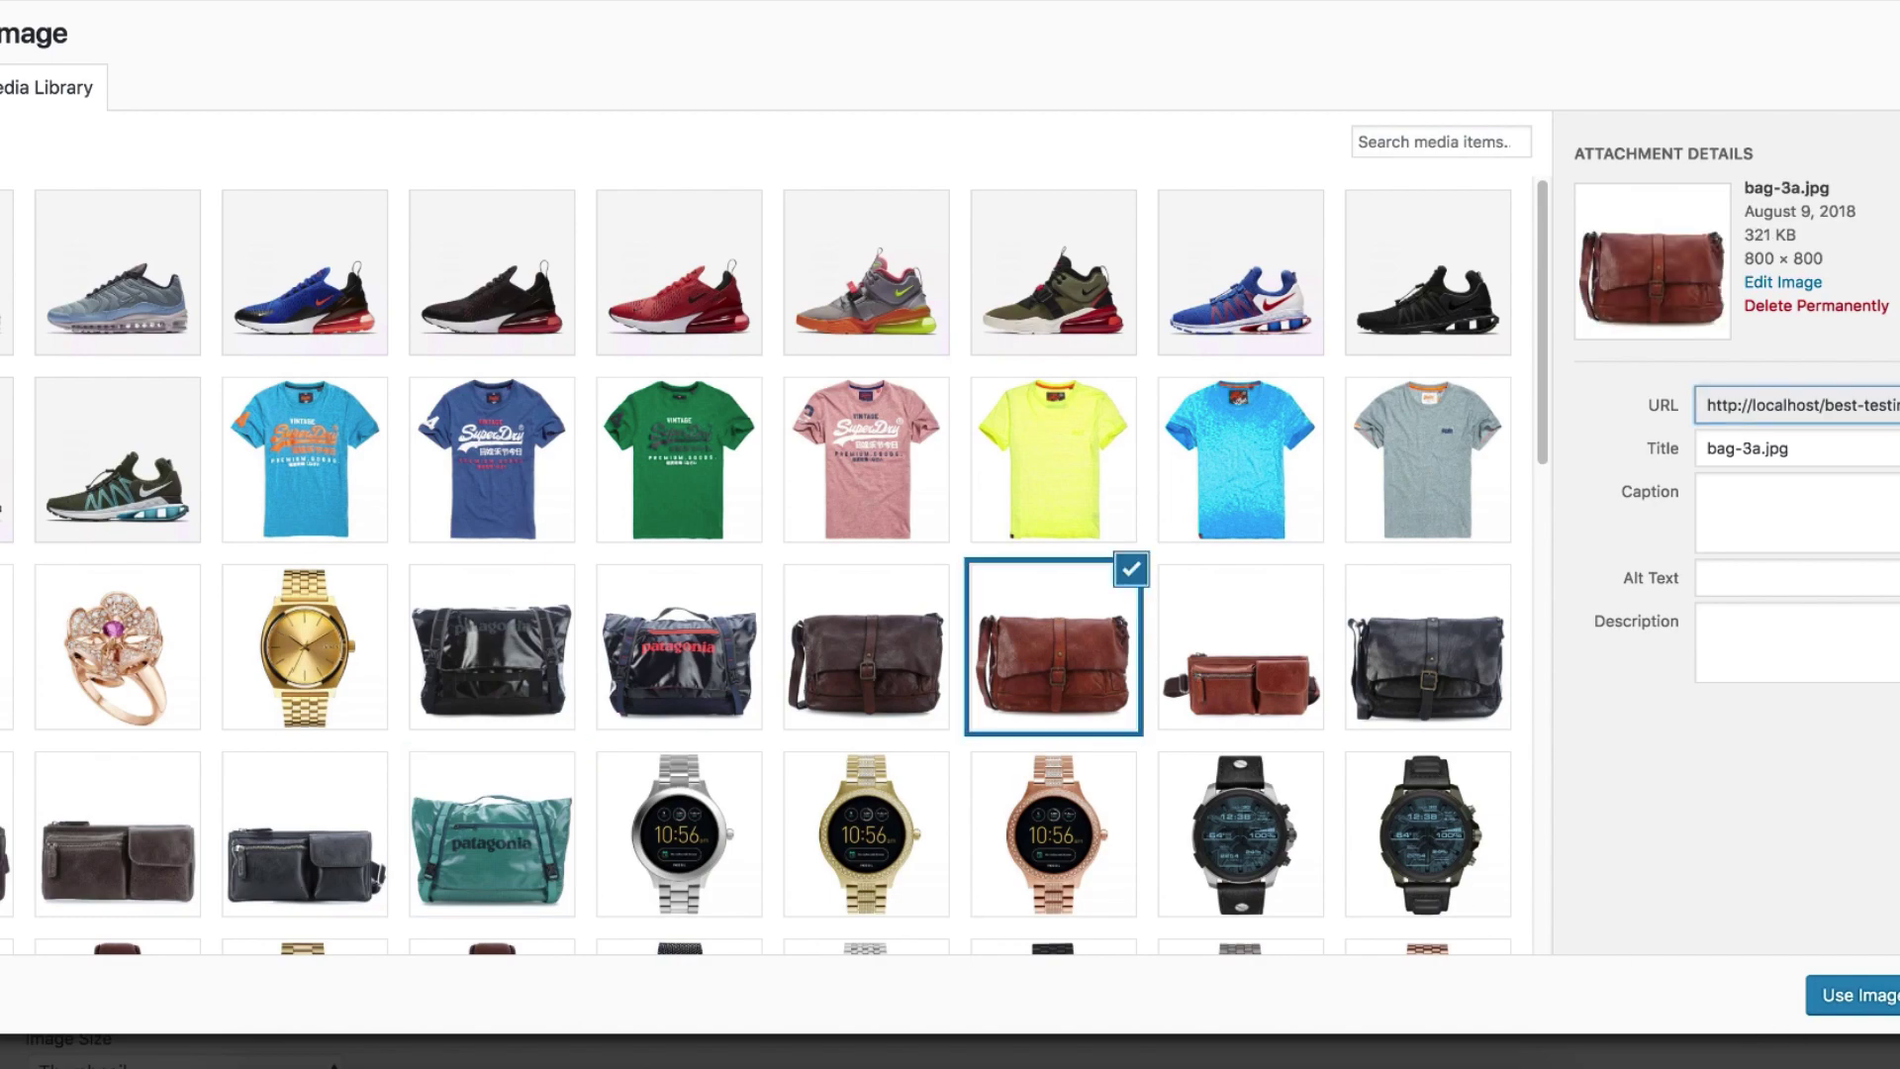
pyautogui.click(1860, 994)
pyautogui.scroll(-3, 123, 863)
pyautogui.scroll(4, 418, 910)
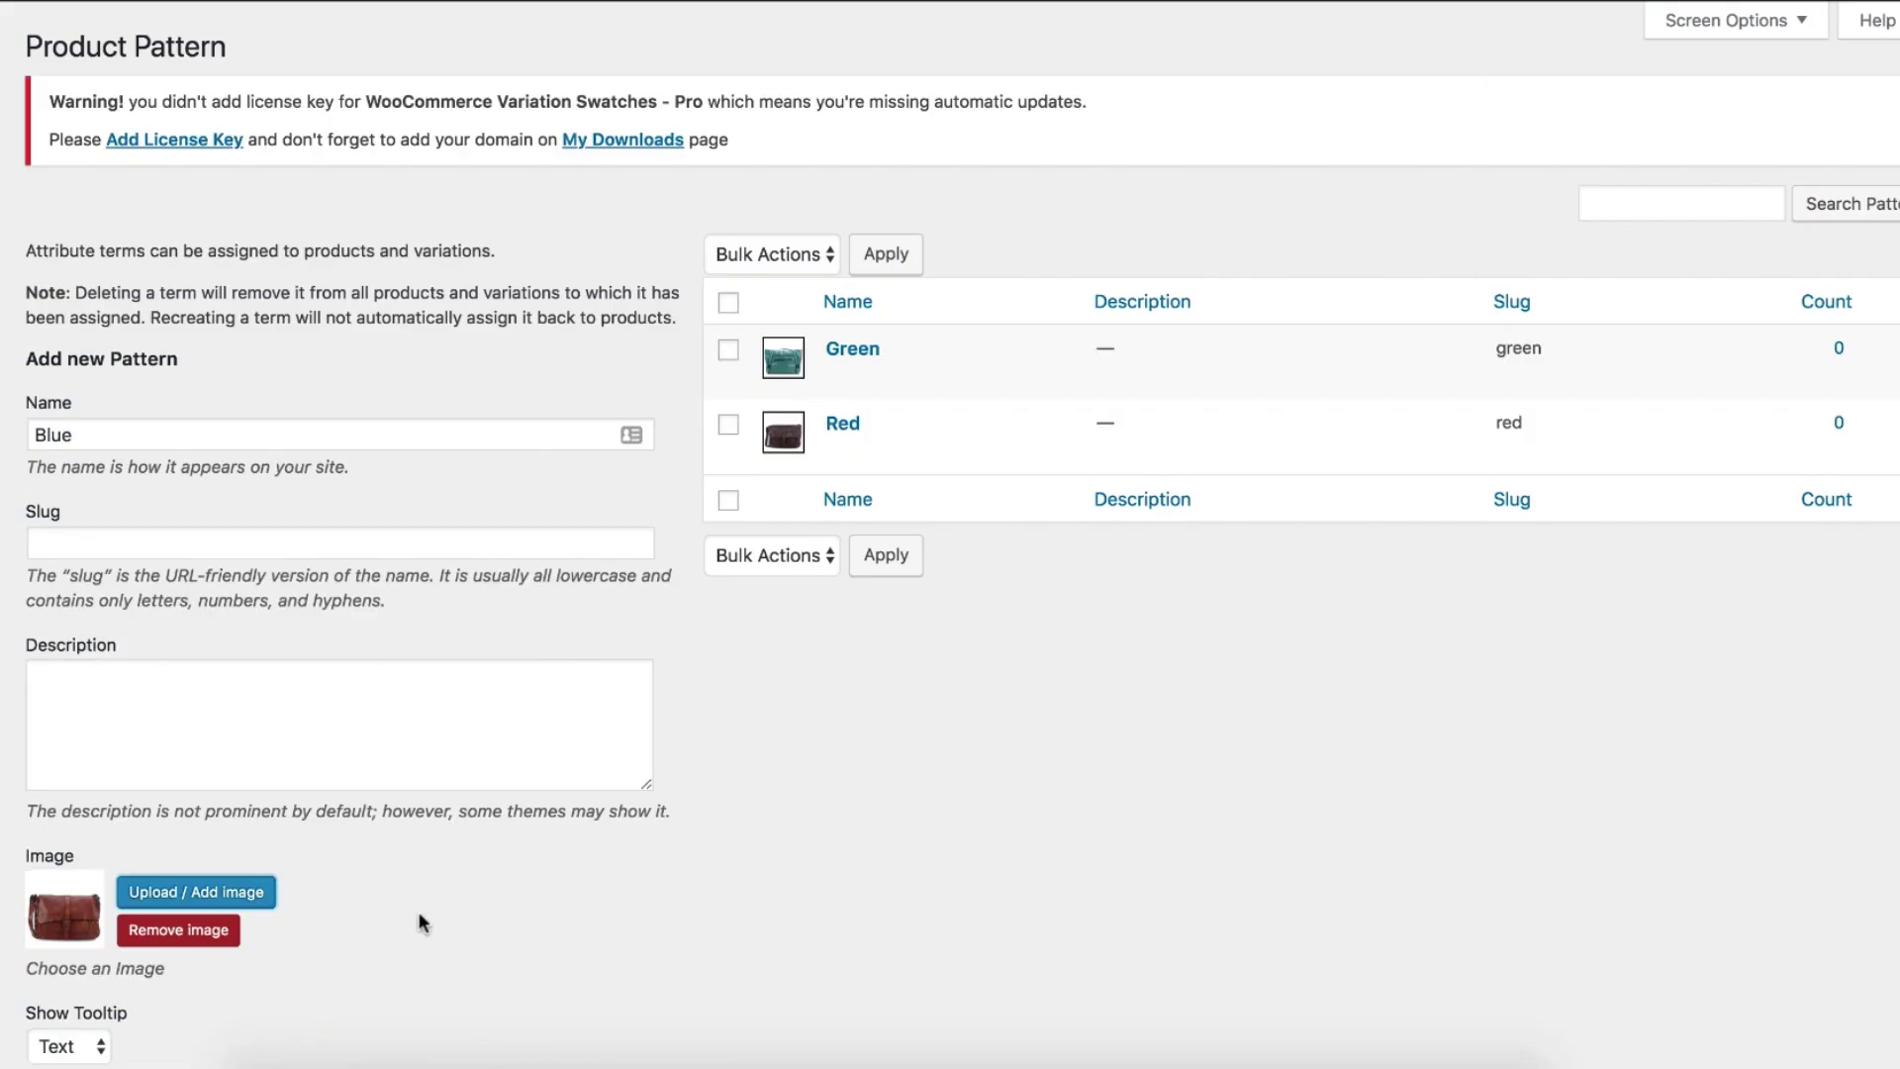
pyautogui.scroll(-5, 432, 935)
pyautogui.click(109, 935)
pyautogui.scroll(5, 572, 861)
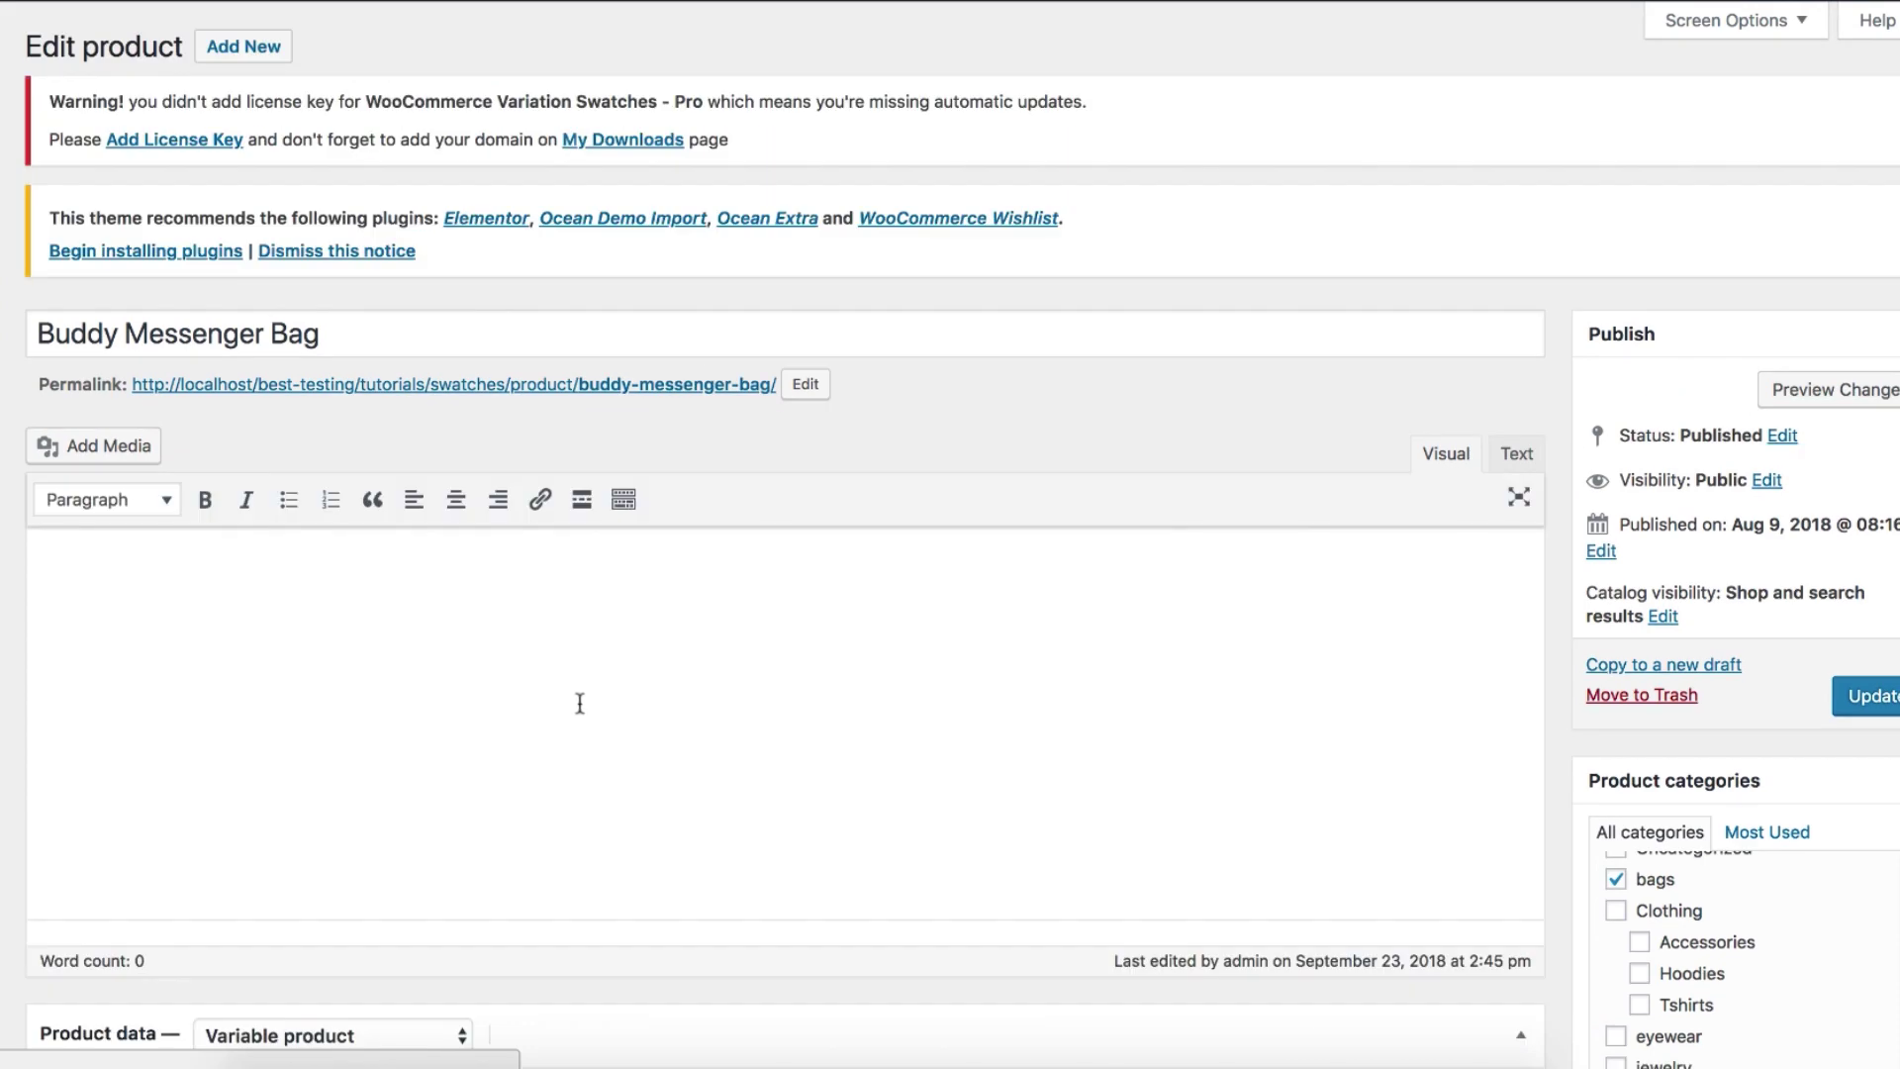
# Keep the bag as a Variable product and show its available product attributes
pyautogui.scroll(-10, 580, 700)
pyautogui.scroll(4, 573, 695)
pyautogui.click(339, 450)
pyautogui.click(396, 450)
pyautogui.click(249, 669)
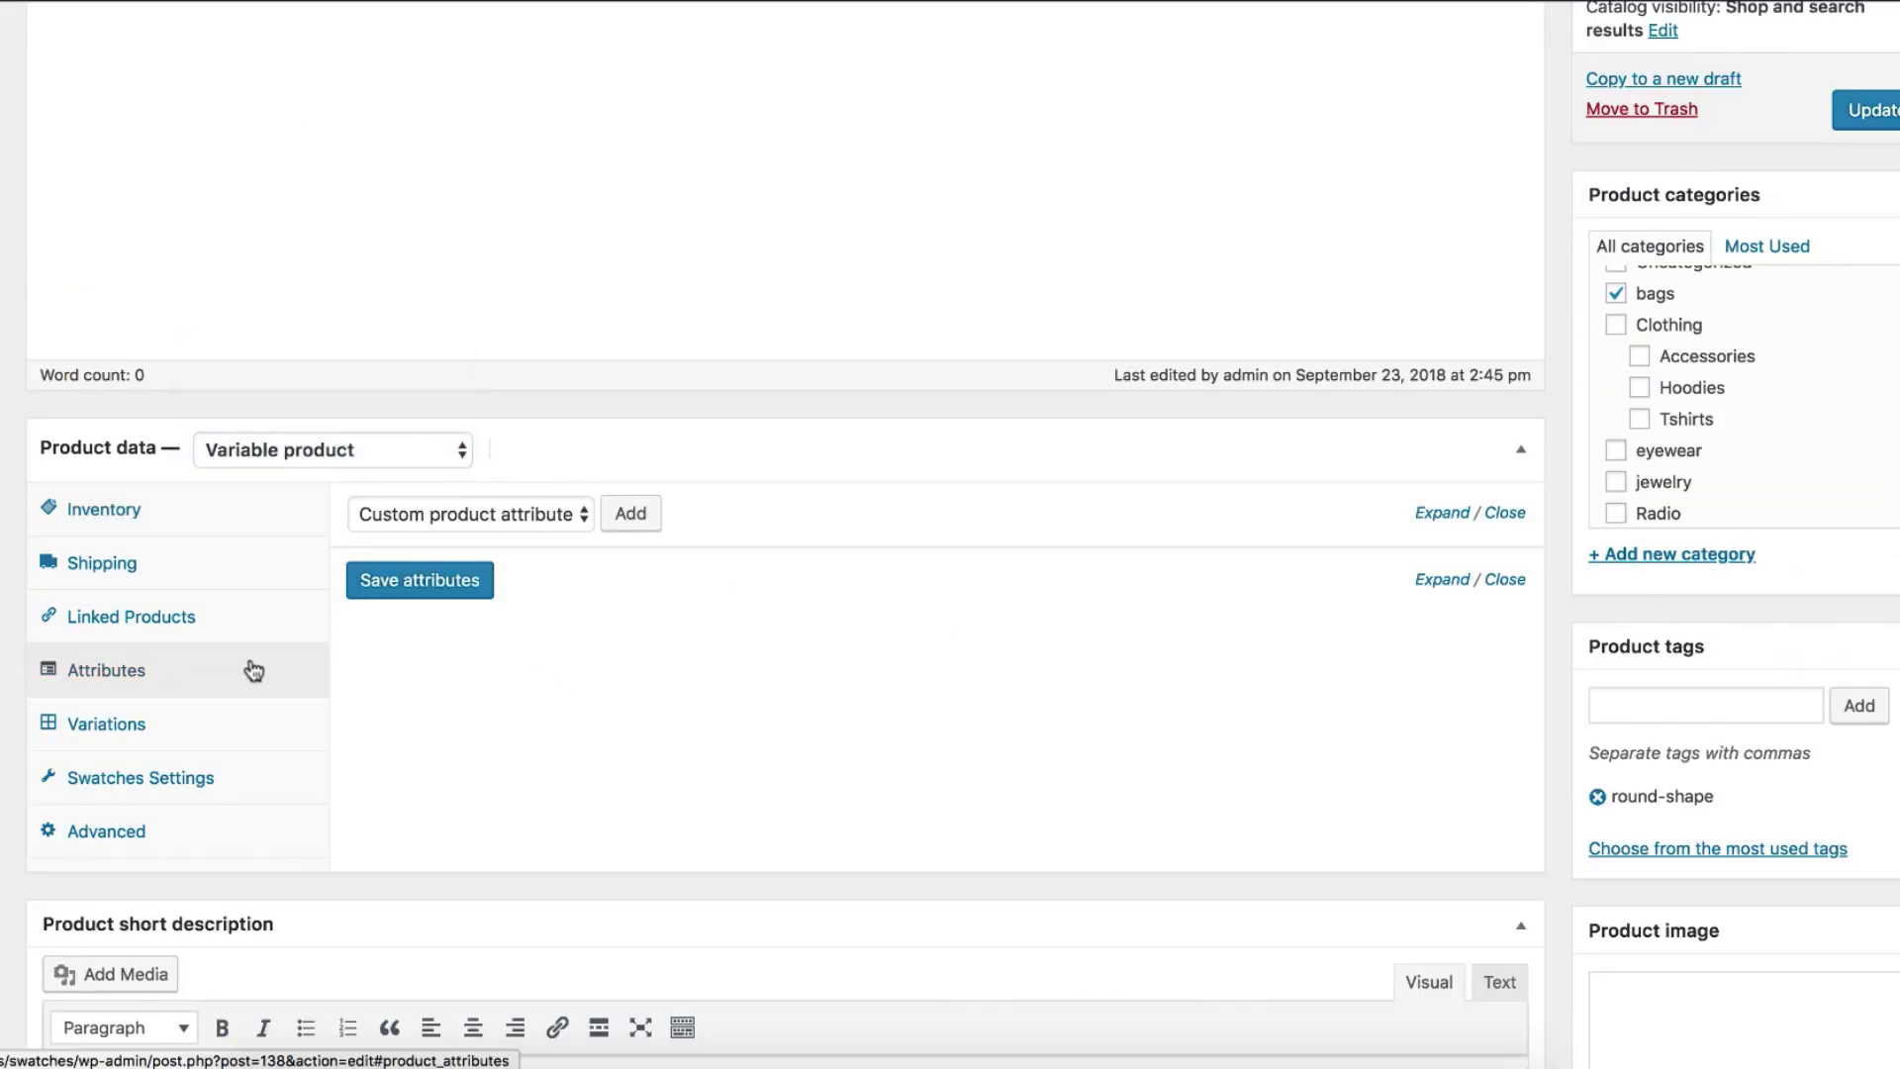
pyautogui.click(534, 514)
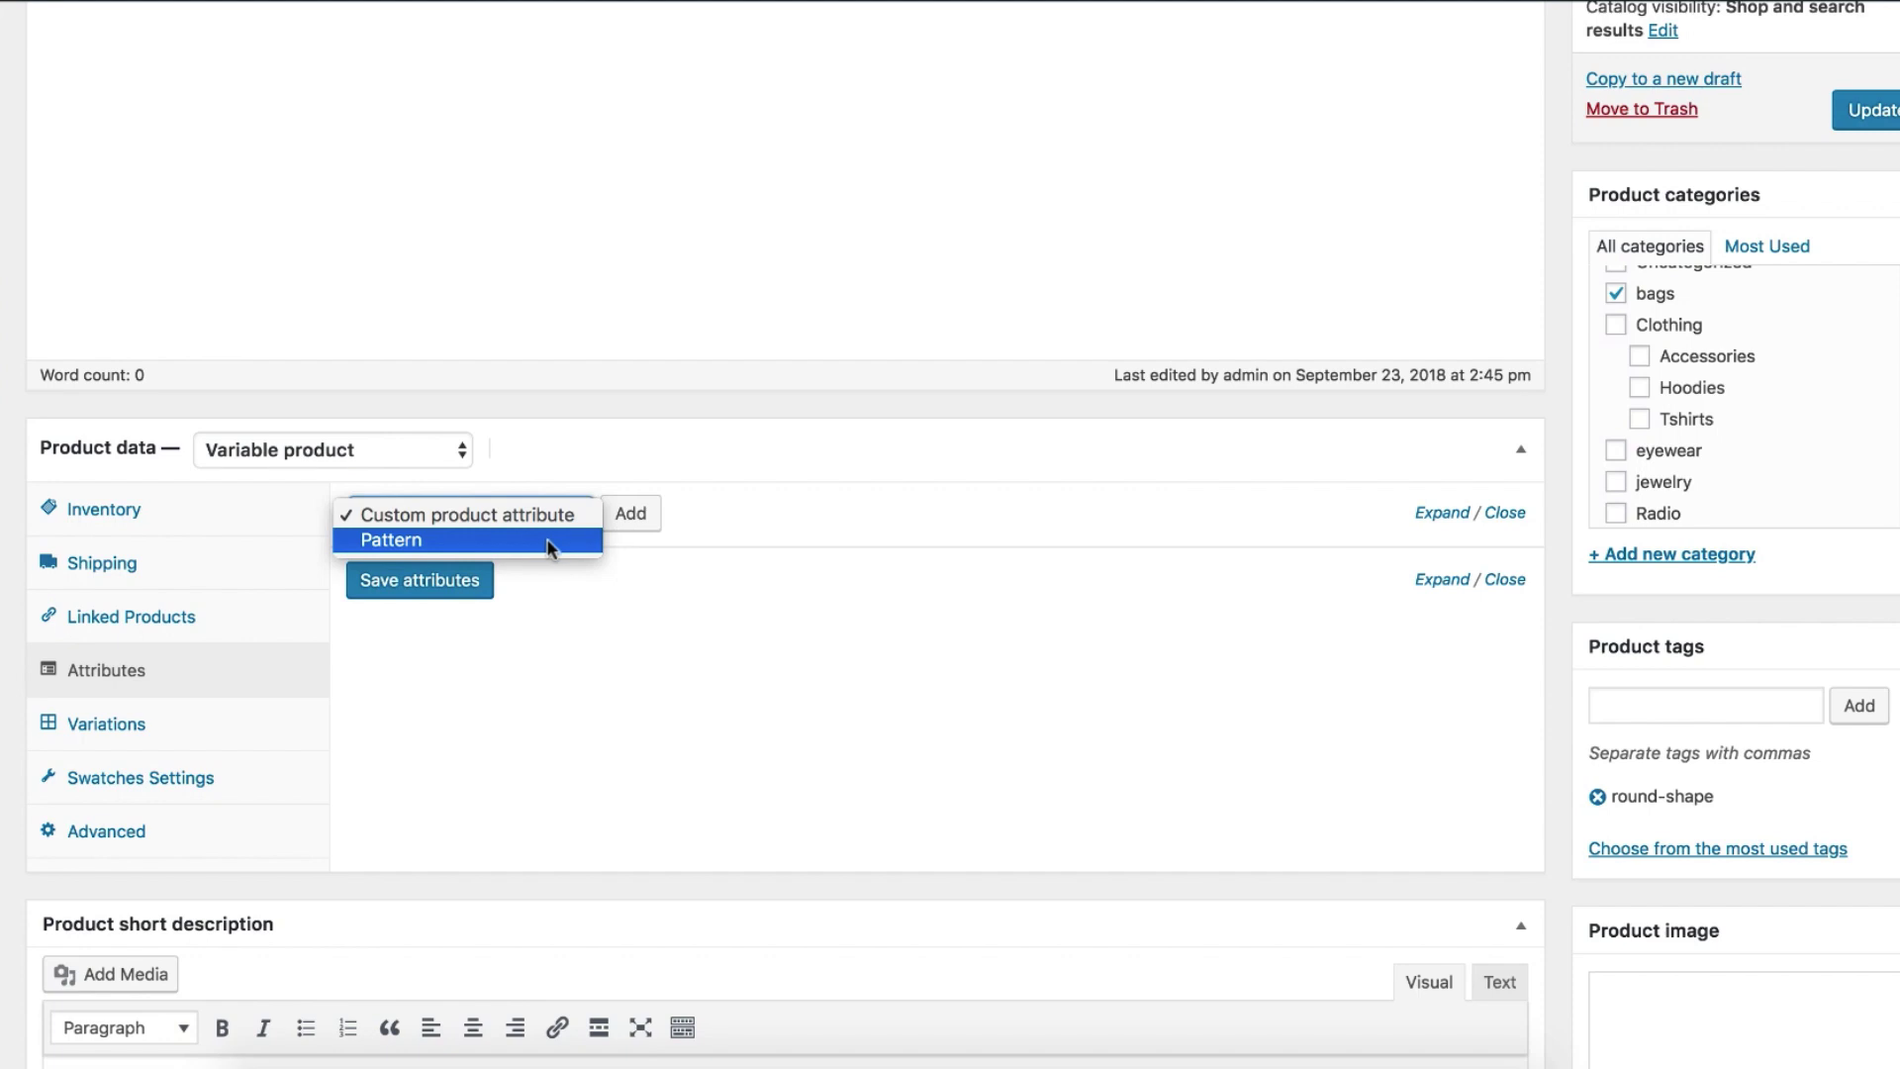
# Add Pattern to the bag with all values Blue, Green, Red, used for variations, and save
pyautogui.click(547, 540)
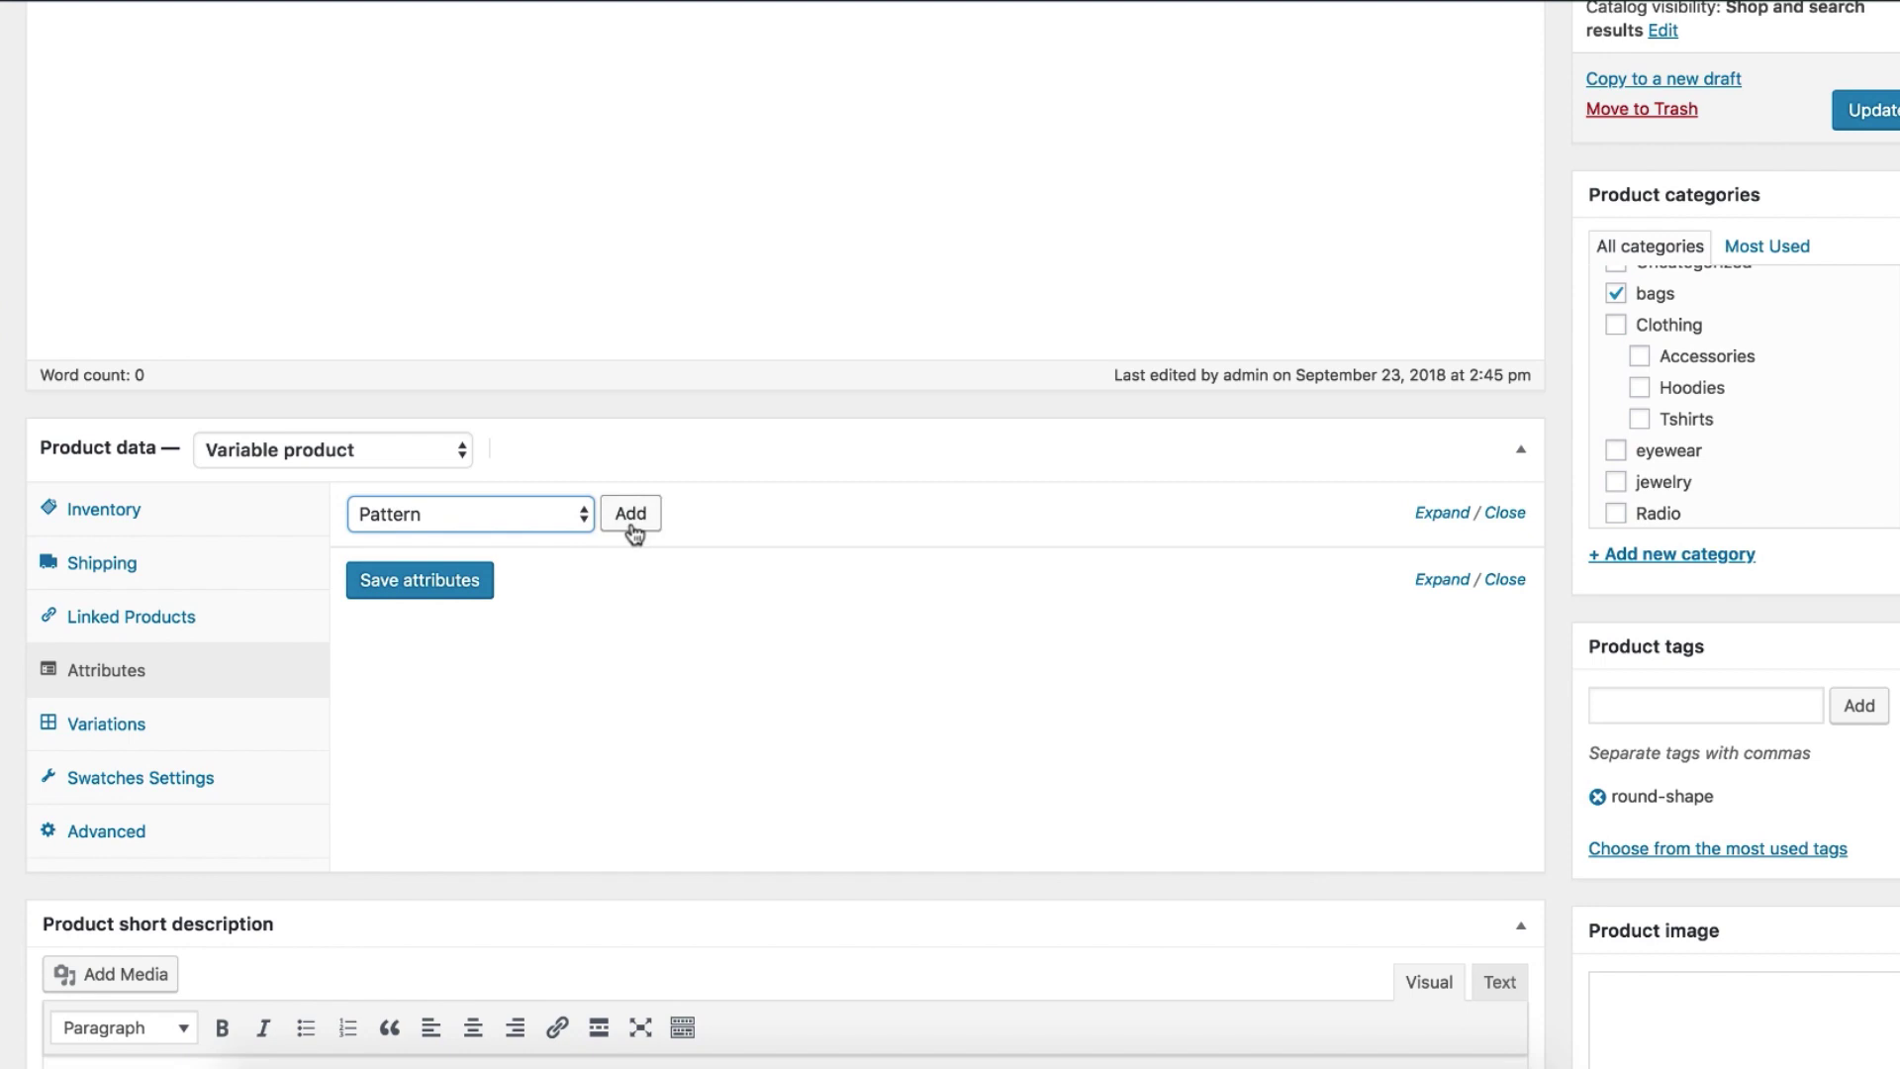
pyautogui.click(631, 515)
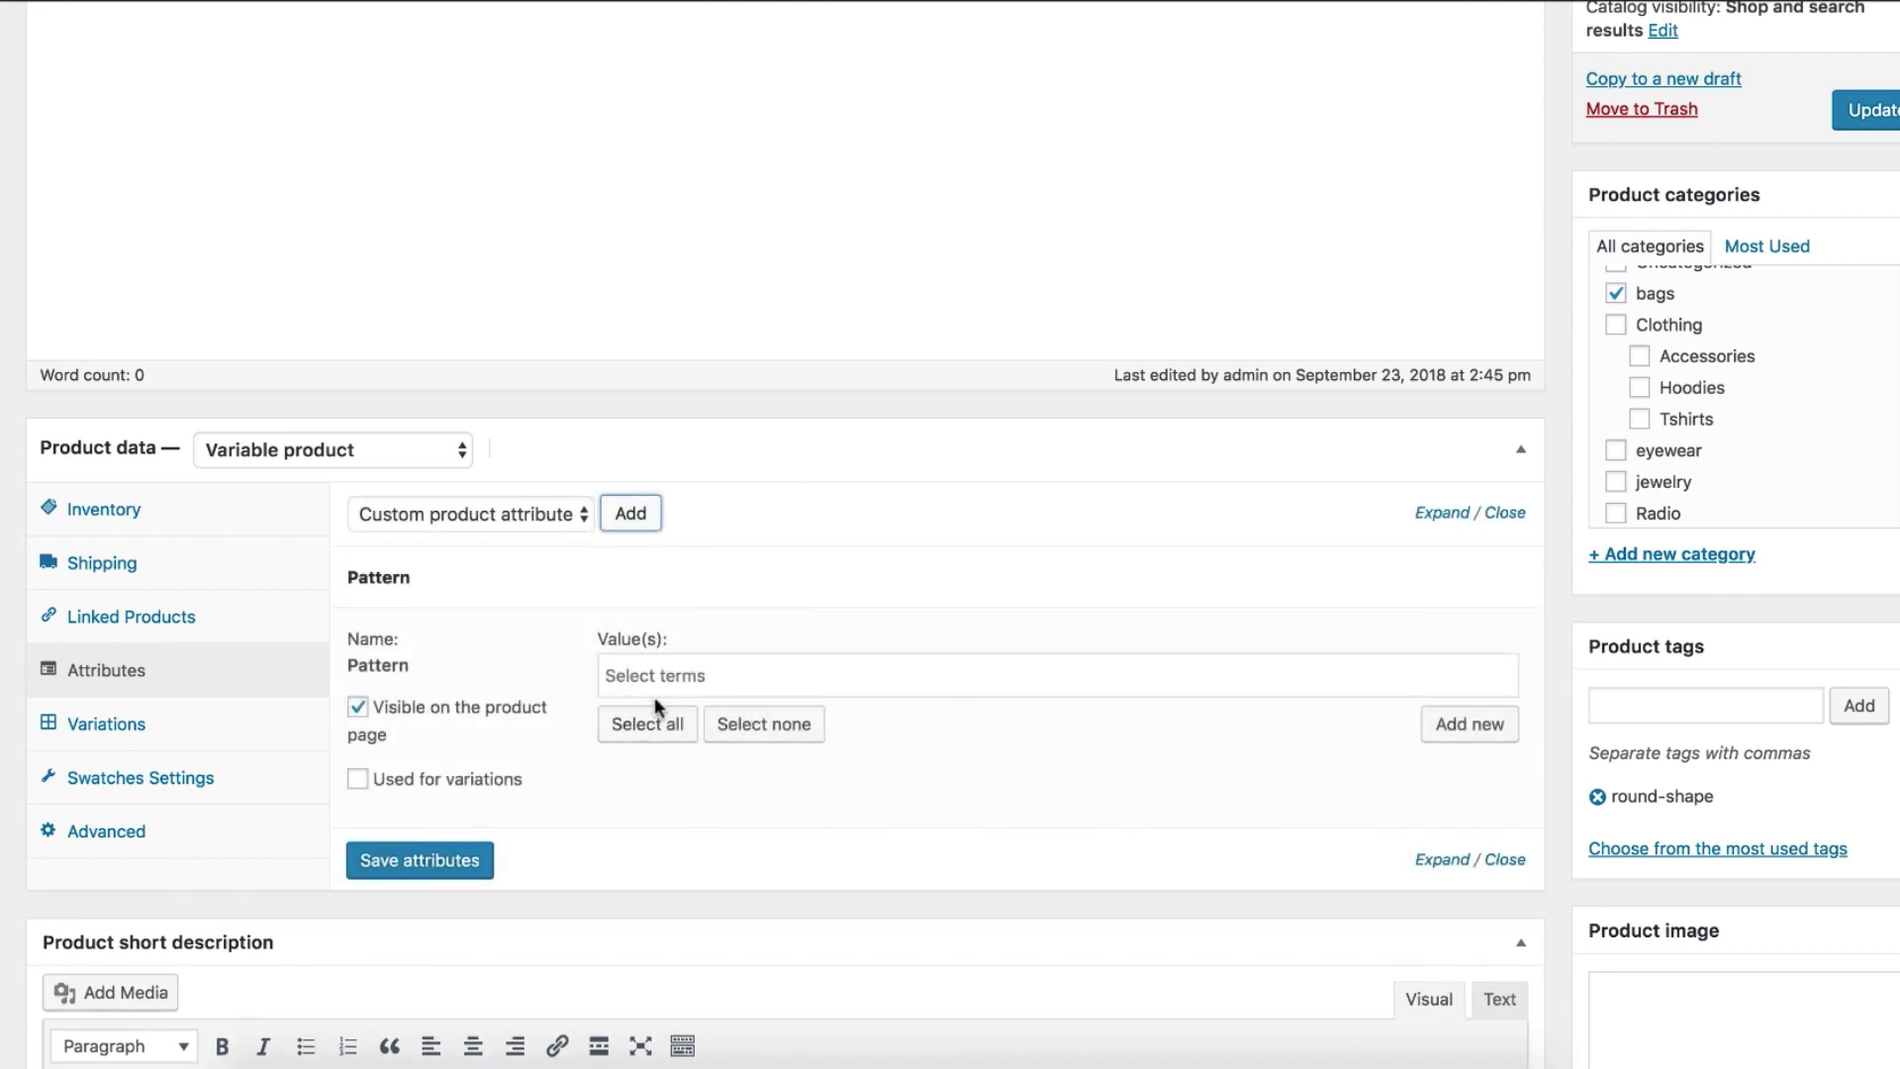
pyautogui.click(661, 729)
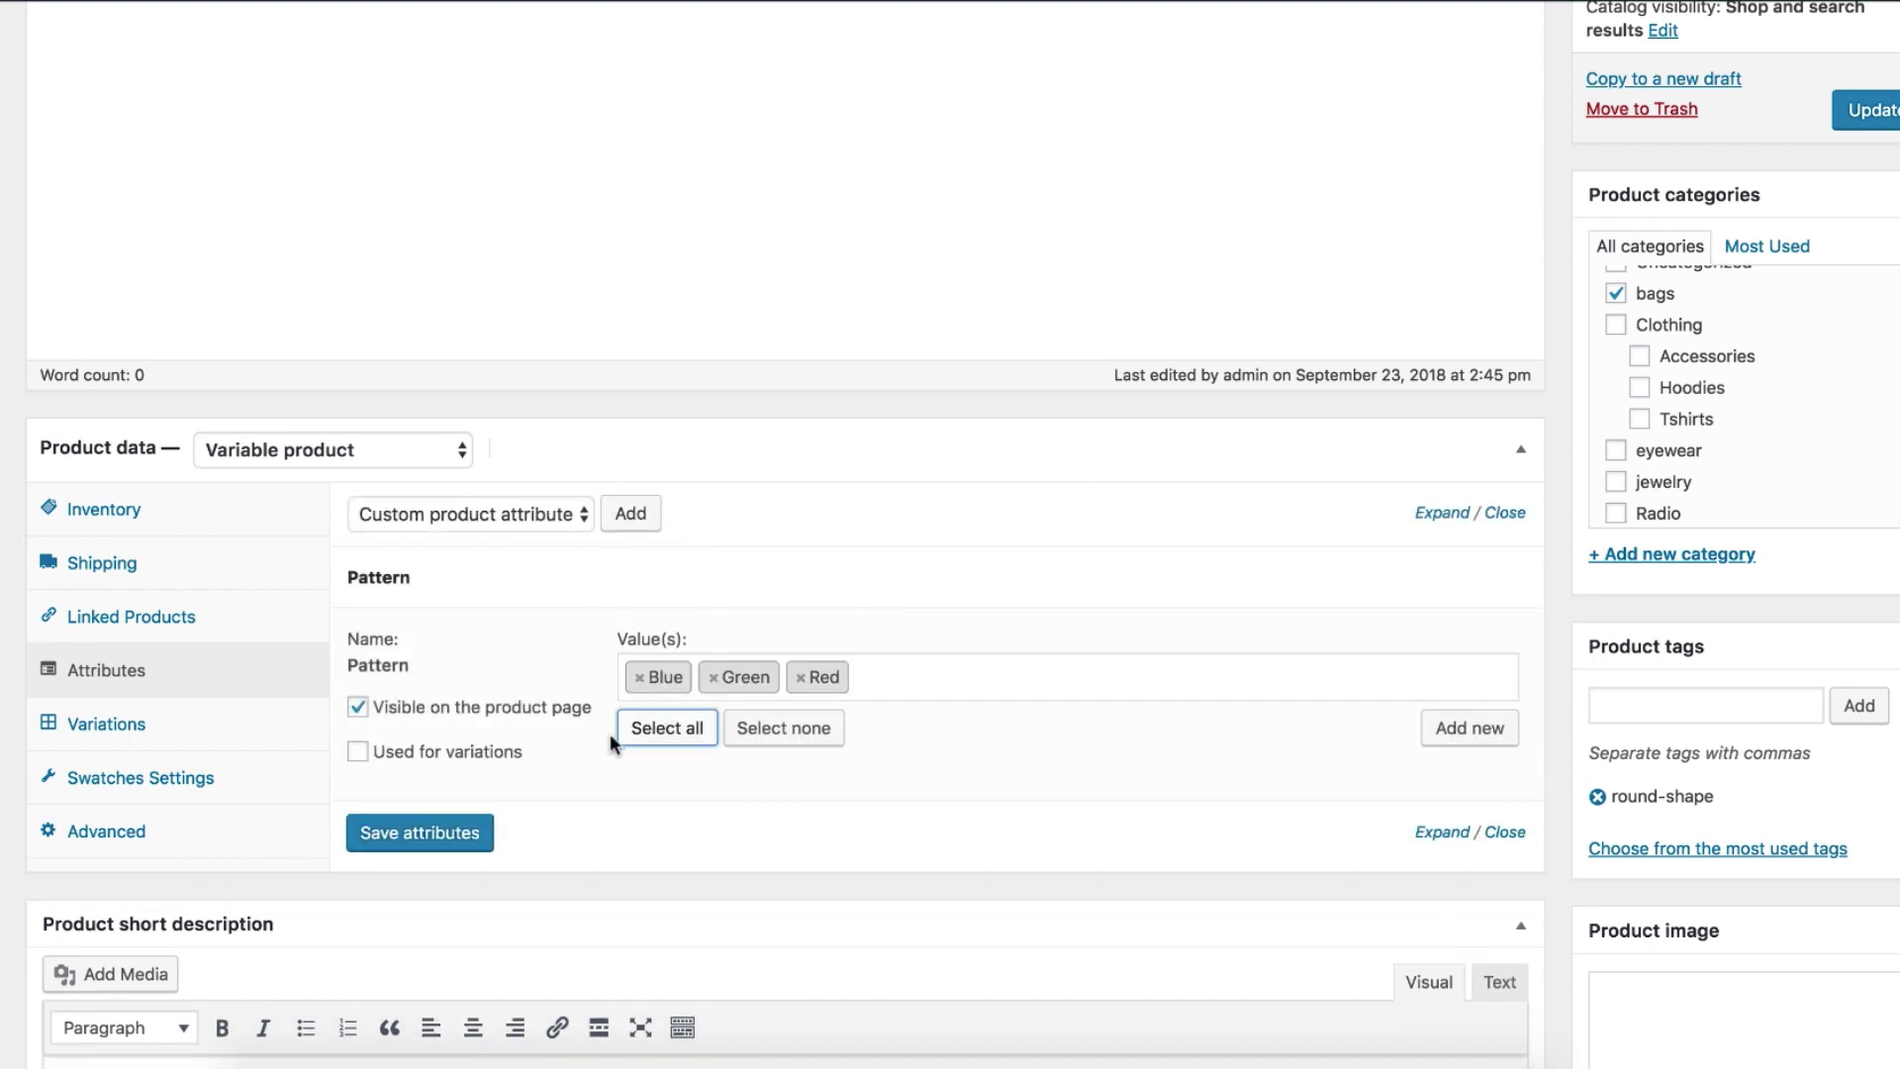
pyautogui.click(477, 758)
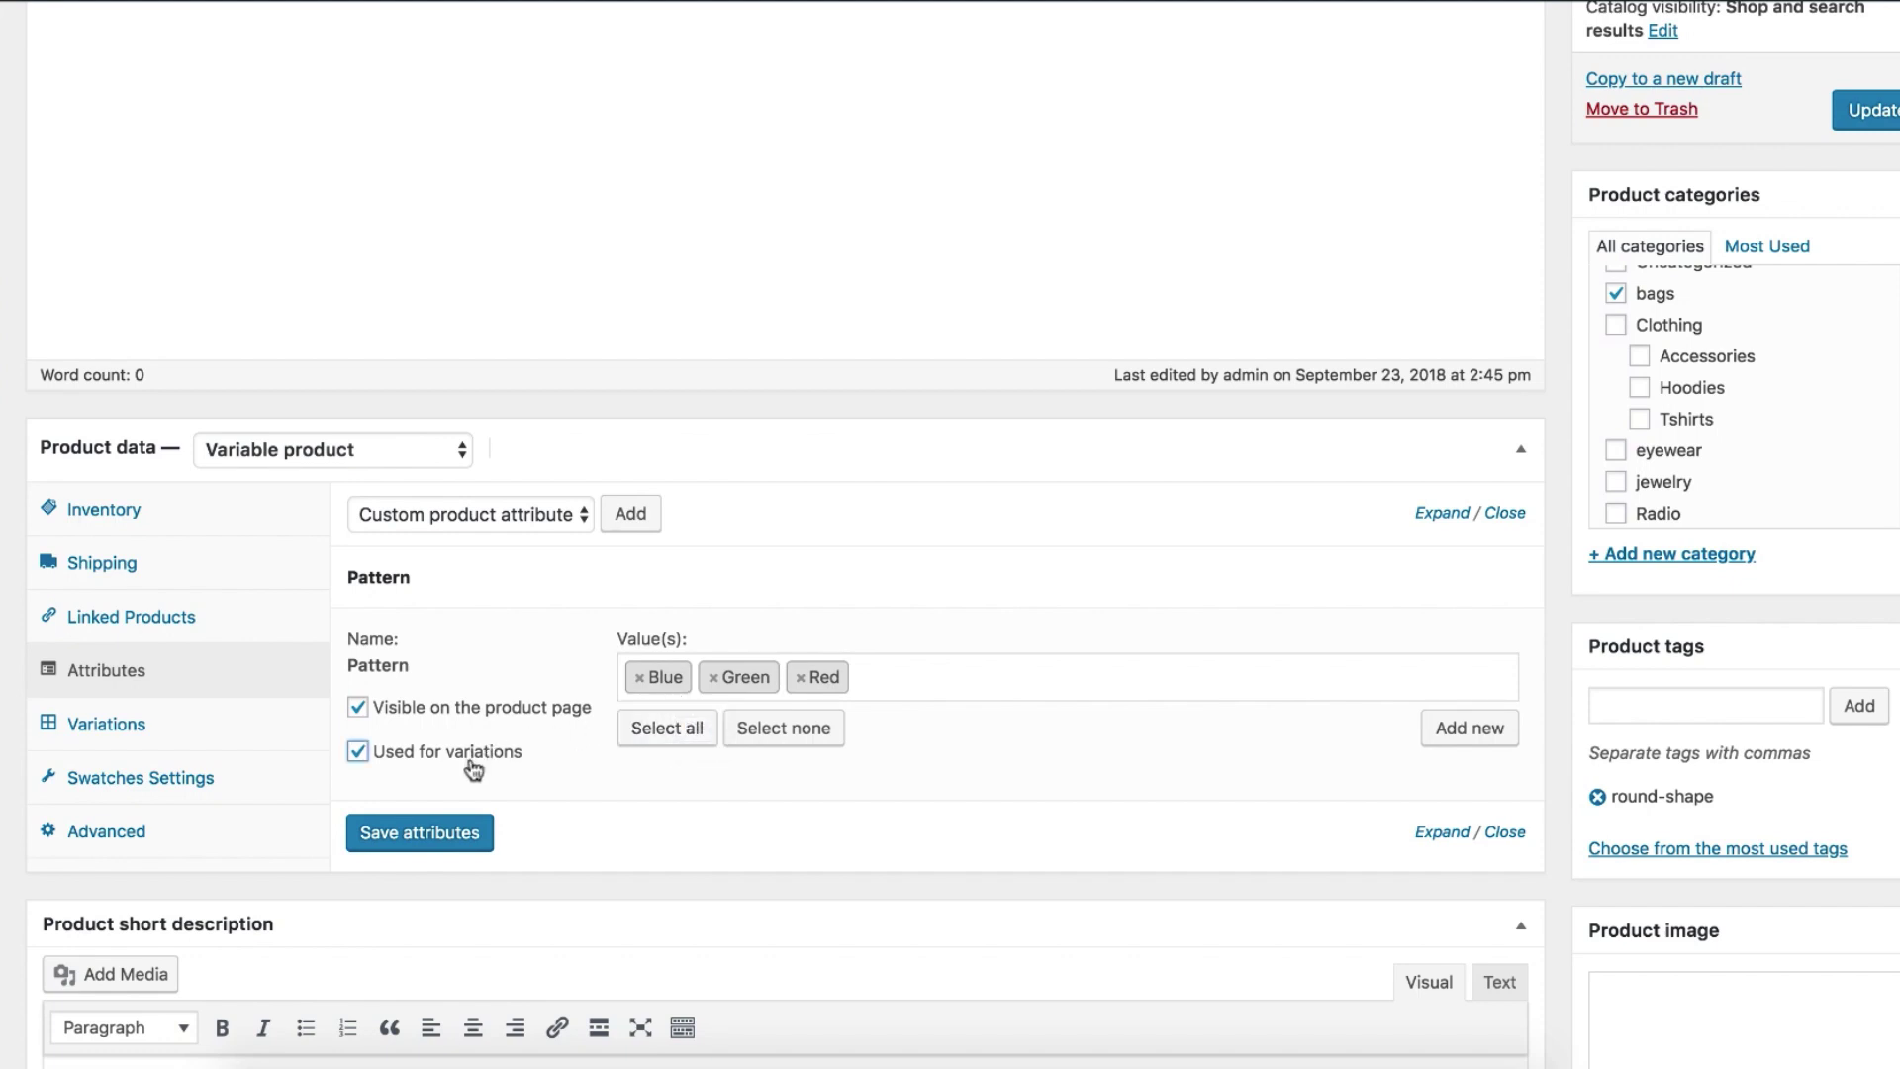
pyautogui.click(442, 839)
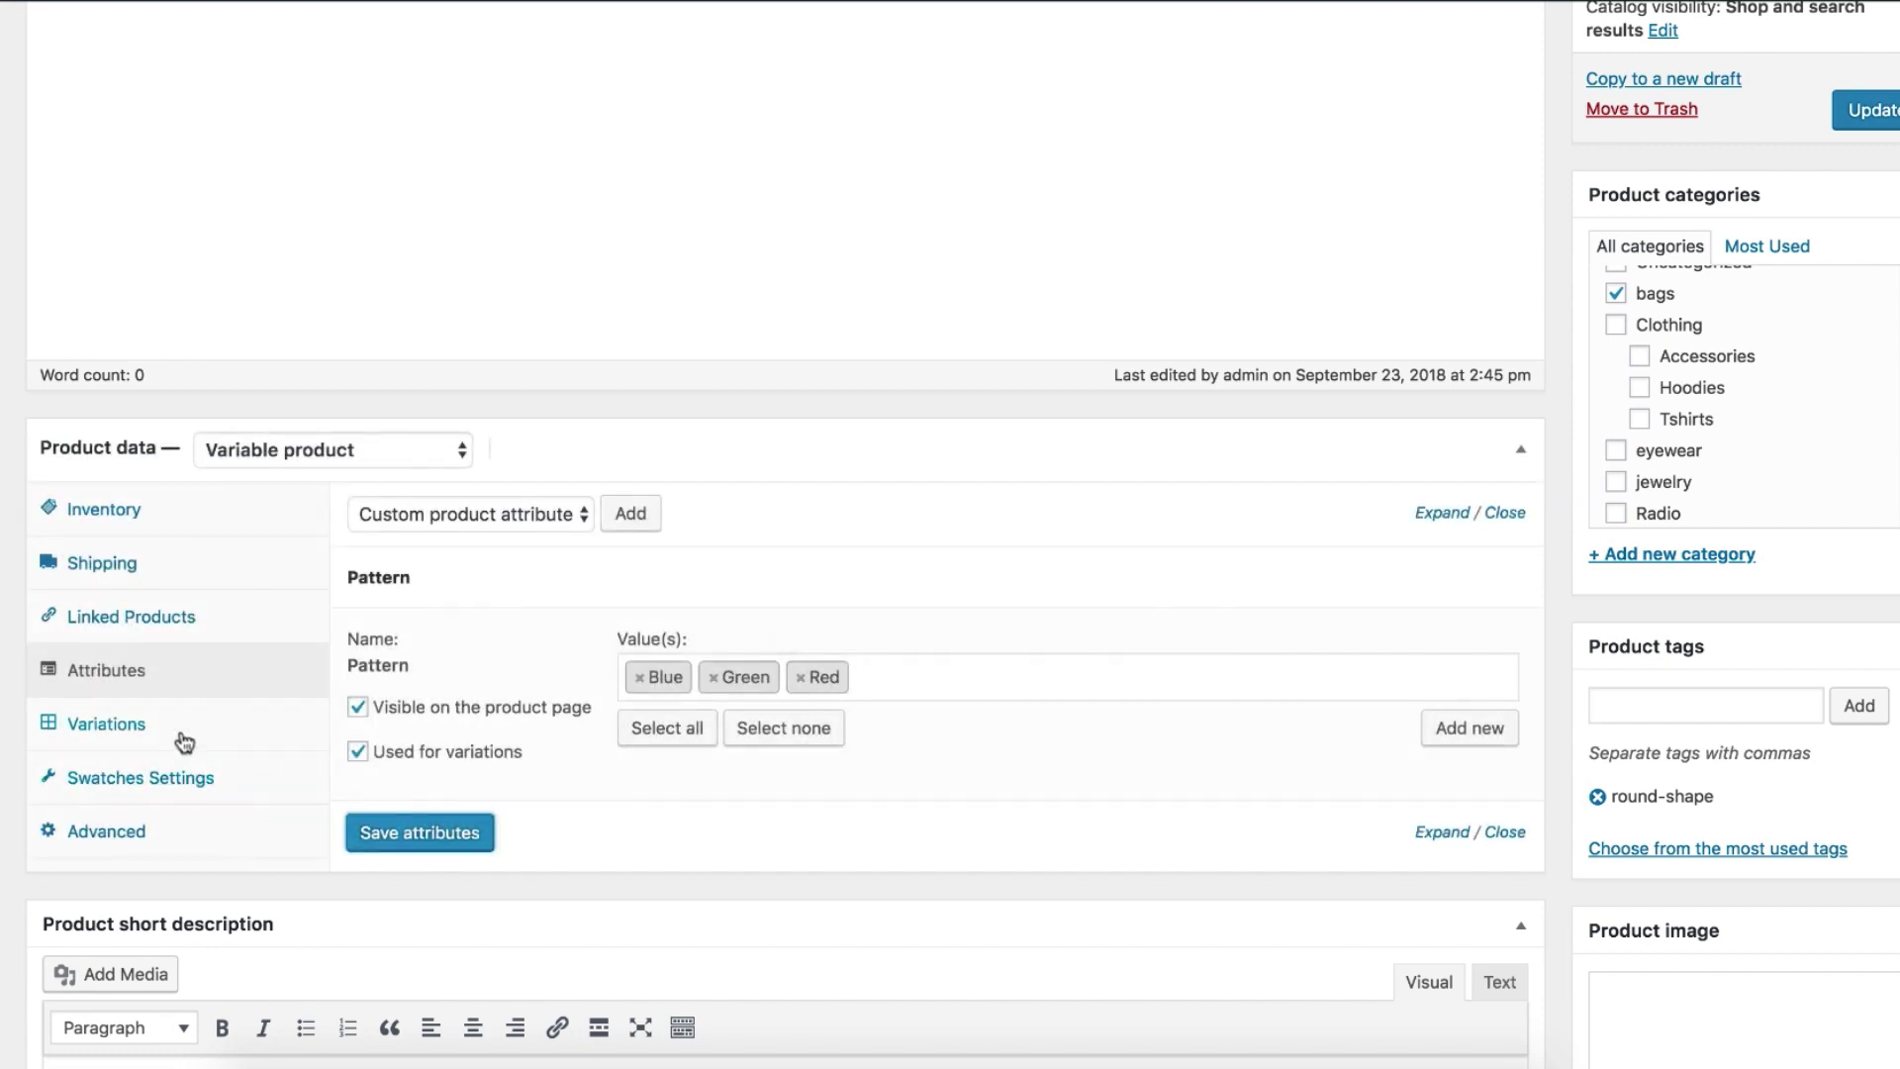
pyautogui.click(127, 723)
# Run 'Create variations from all attributes' and confirm the three new Pattern variations
pyautogui.click(515, 512)
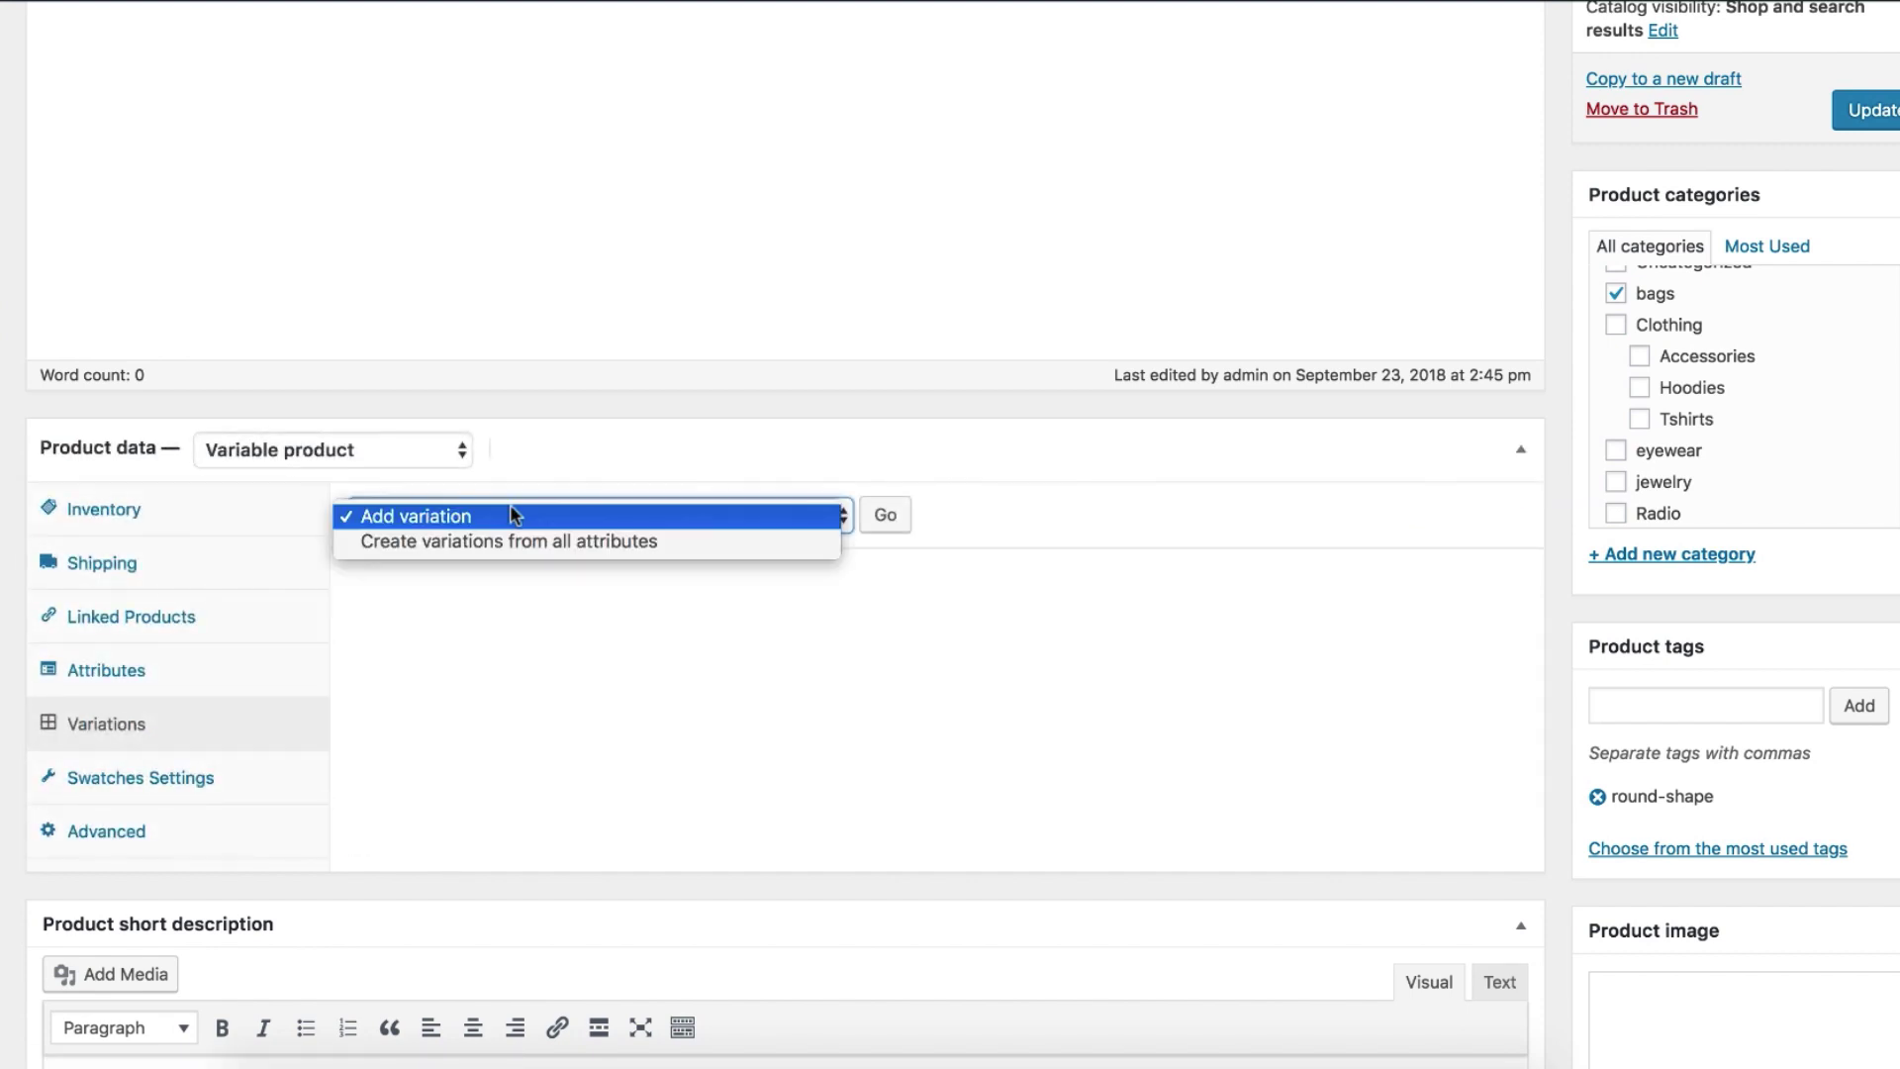
pyautogui.click(671, 552)
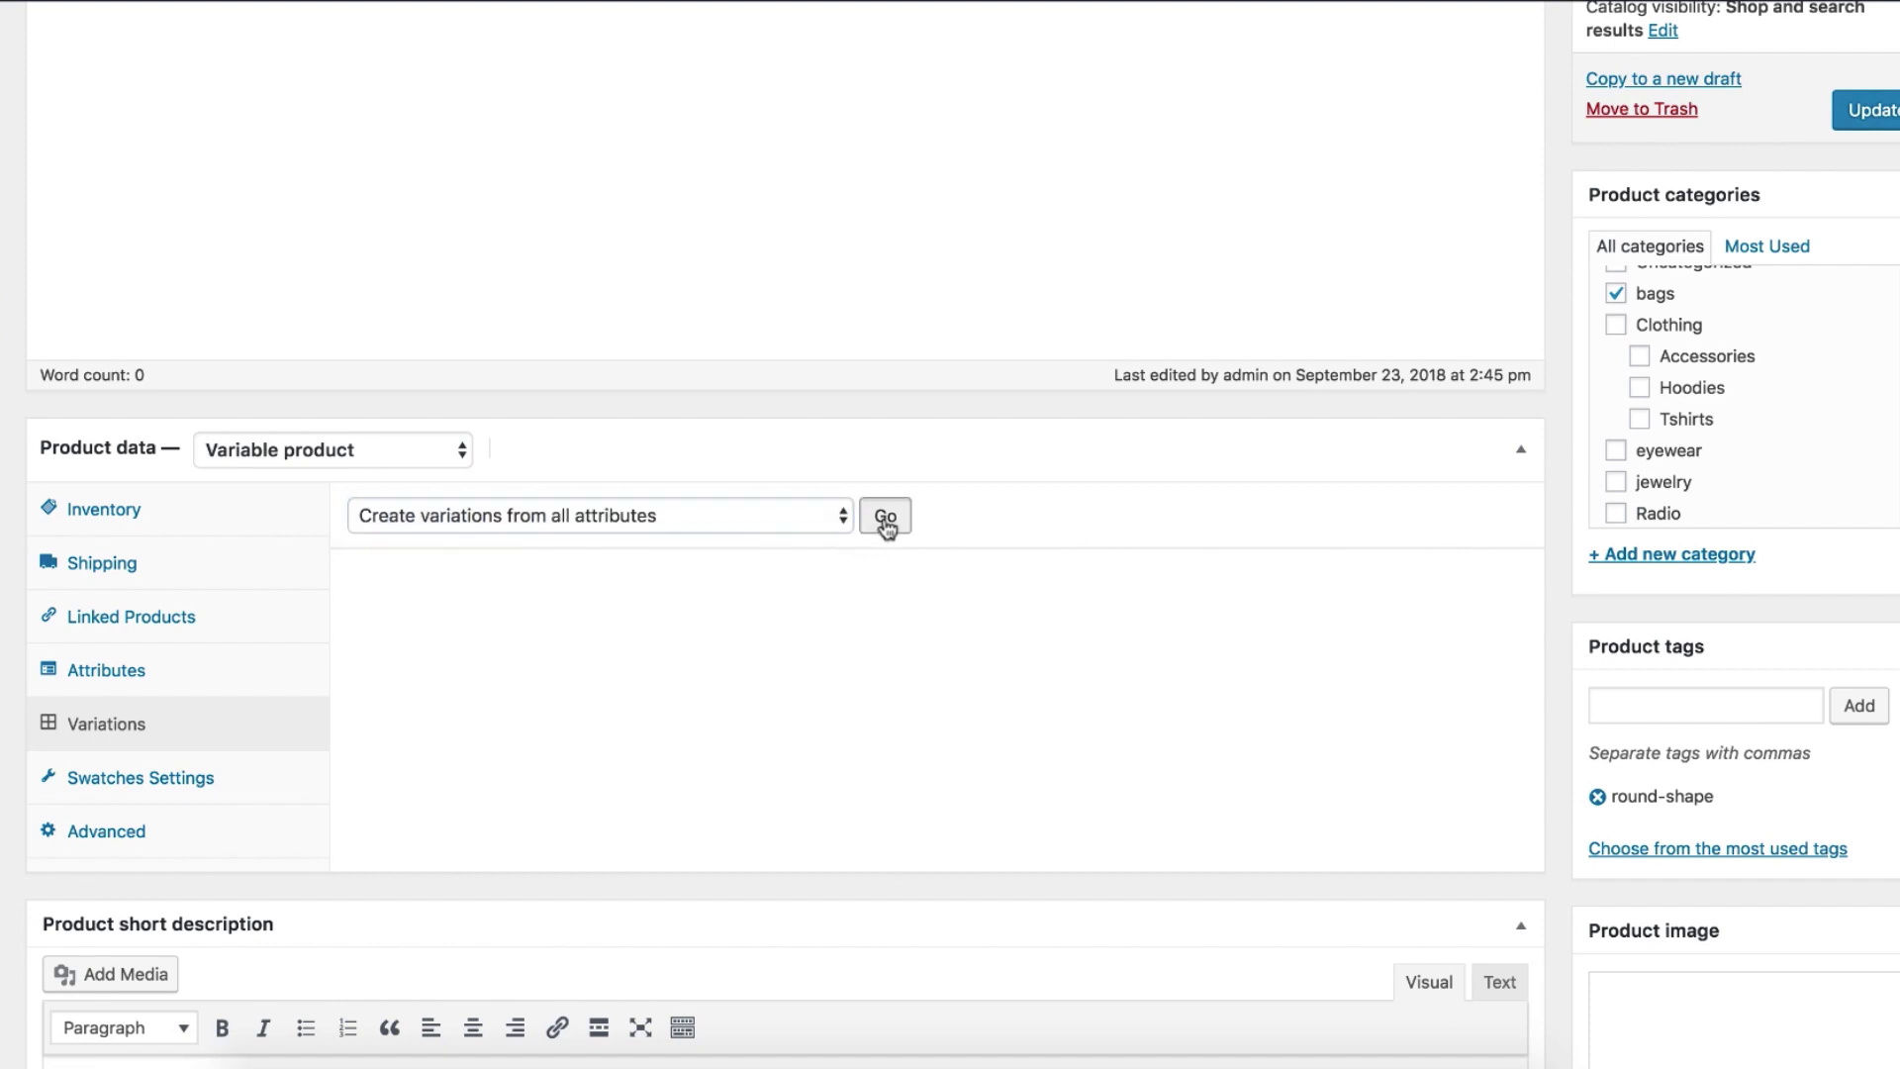
pyautogui.click(885, 521)
pyautogui.click(1110, 131)
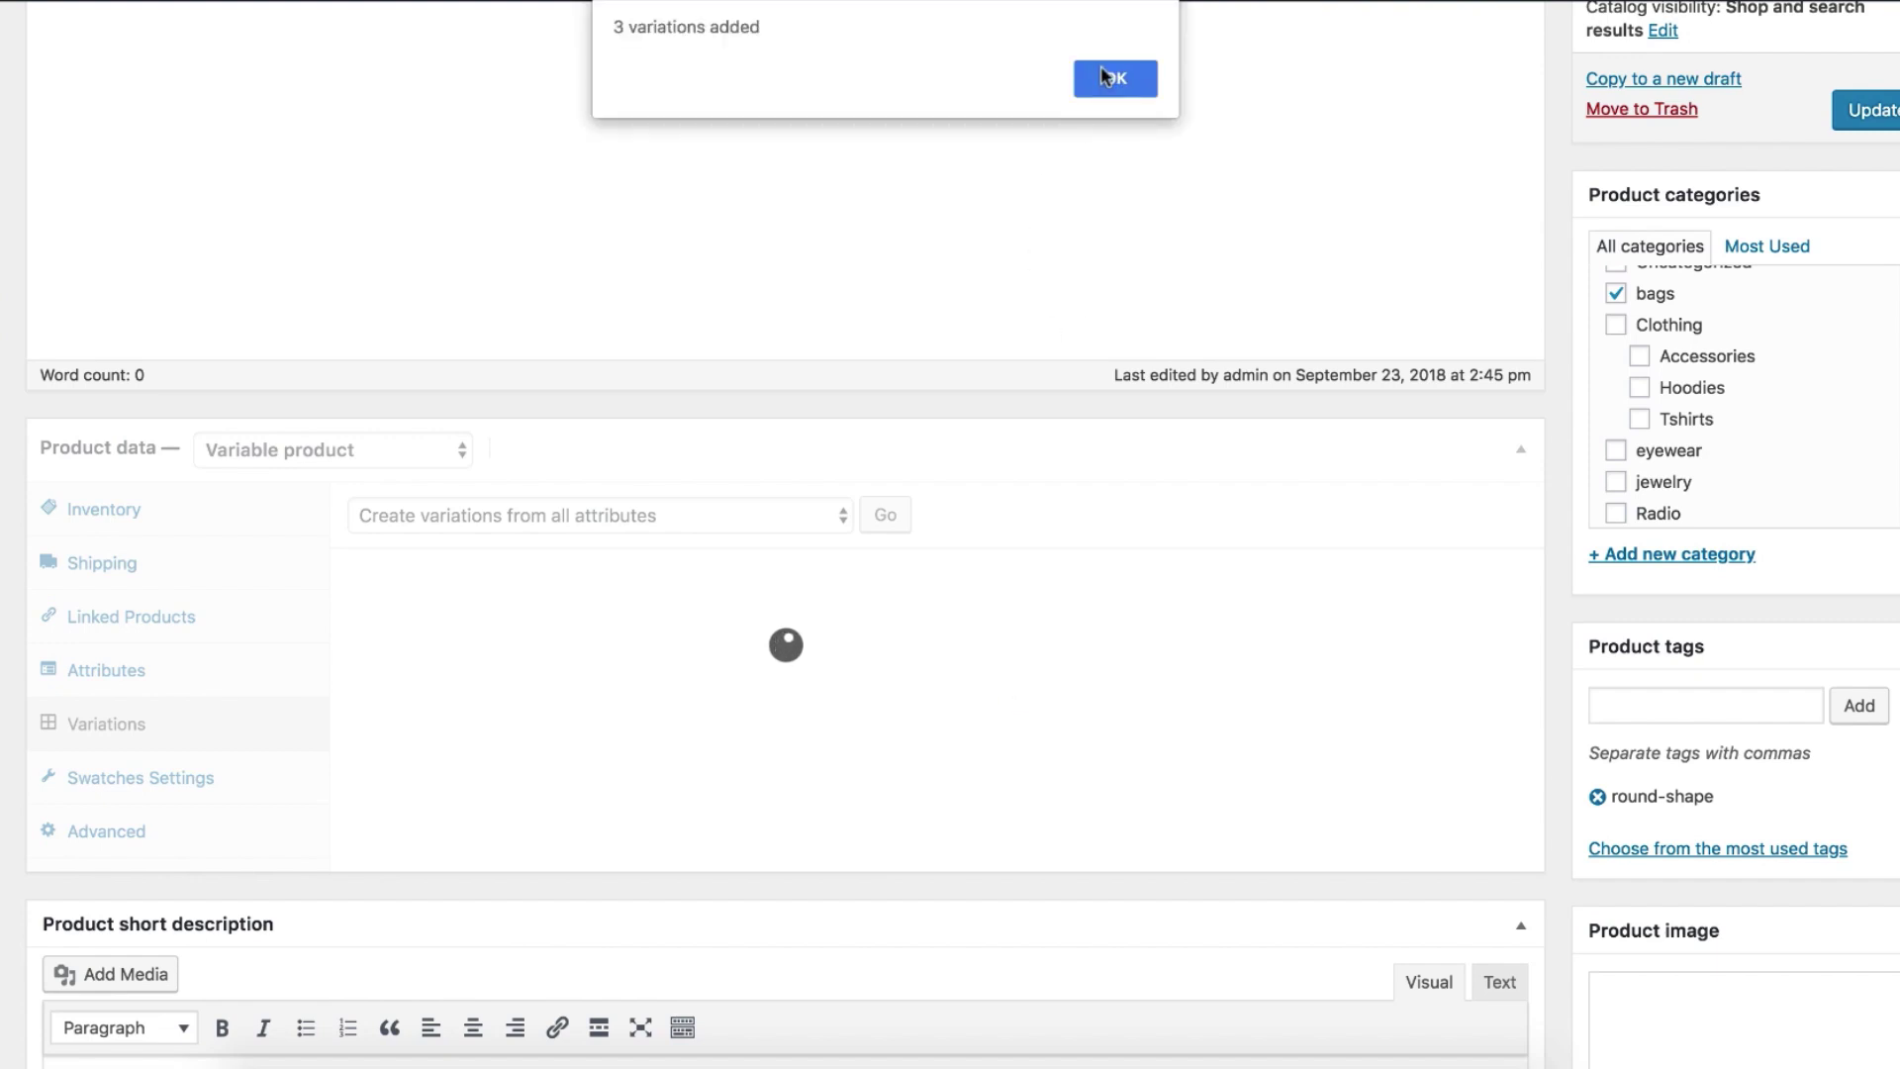
pyautogui.click(1098, 79)
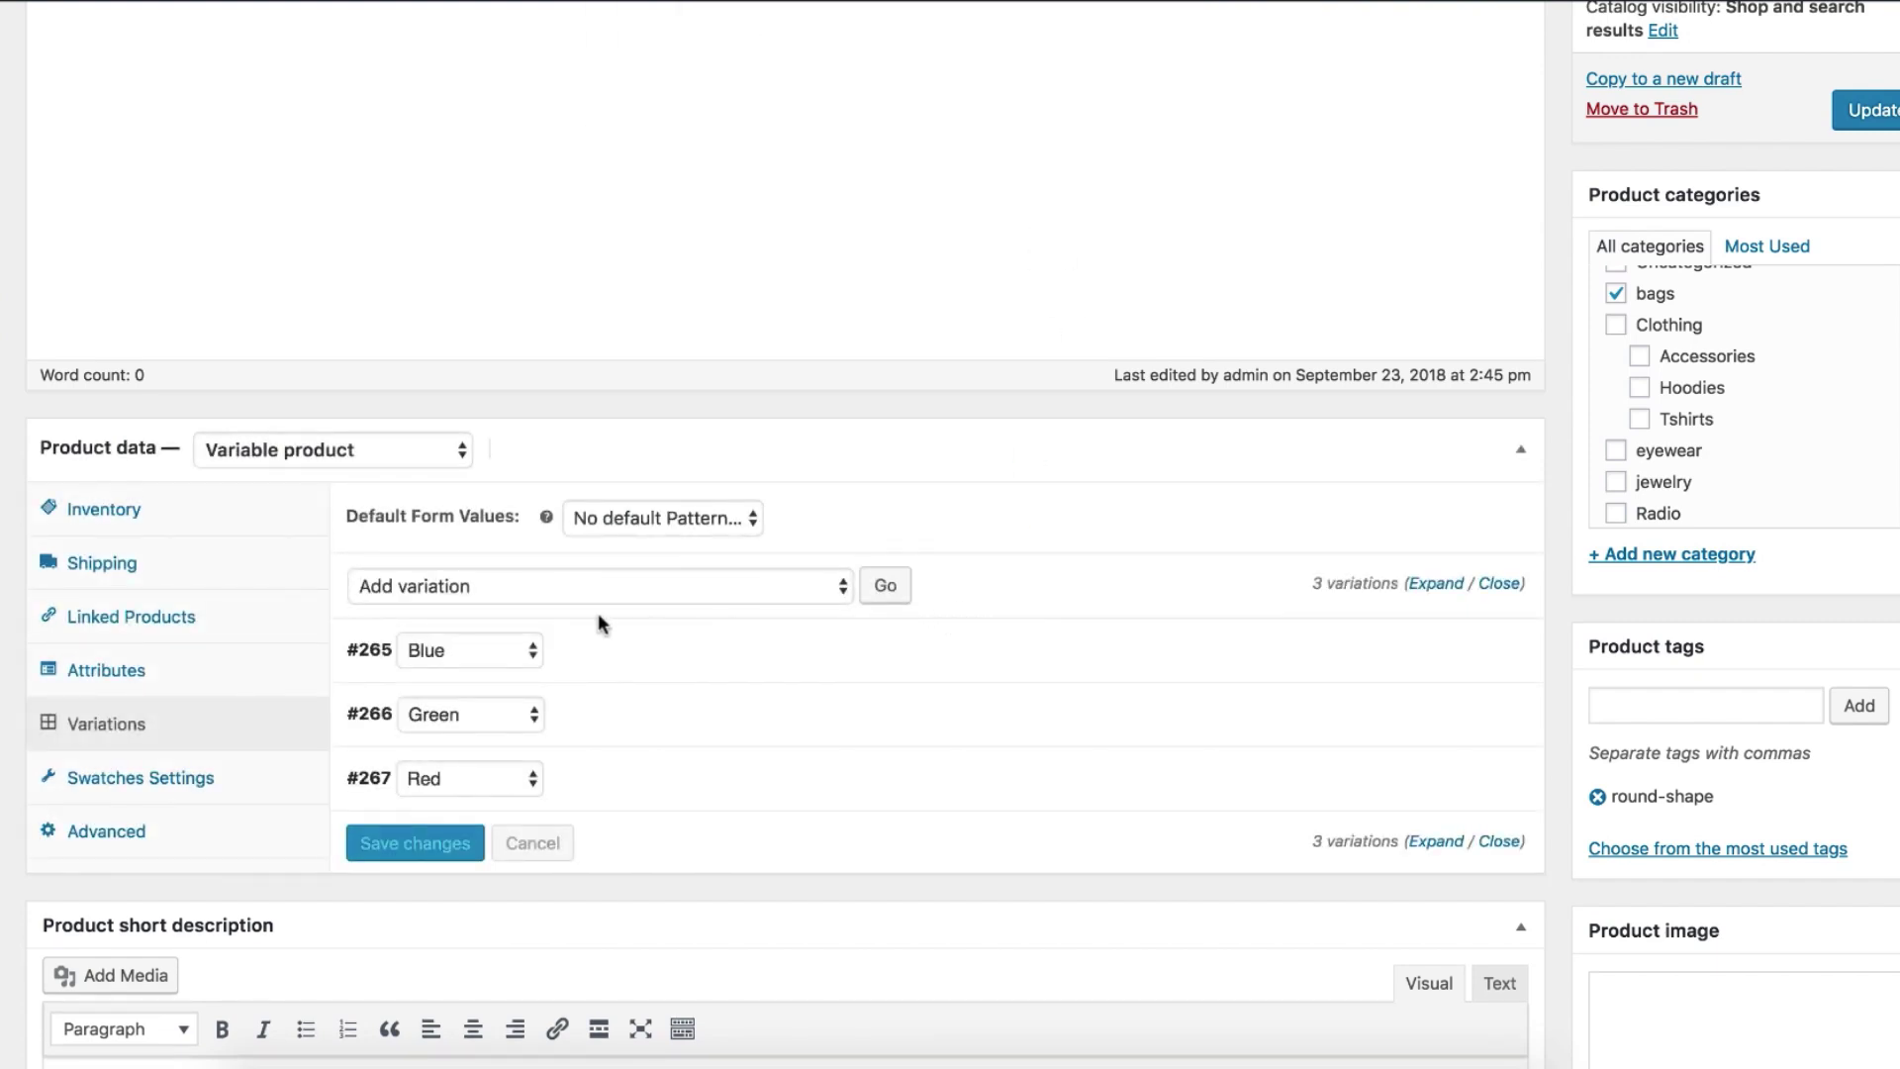
# Switch variation #265 to Red and variation #267 to Blue
pyautogui.click(510, 654)
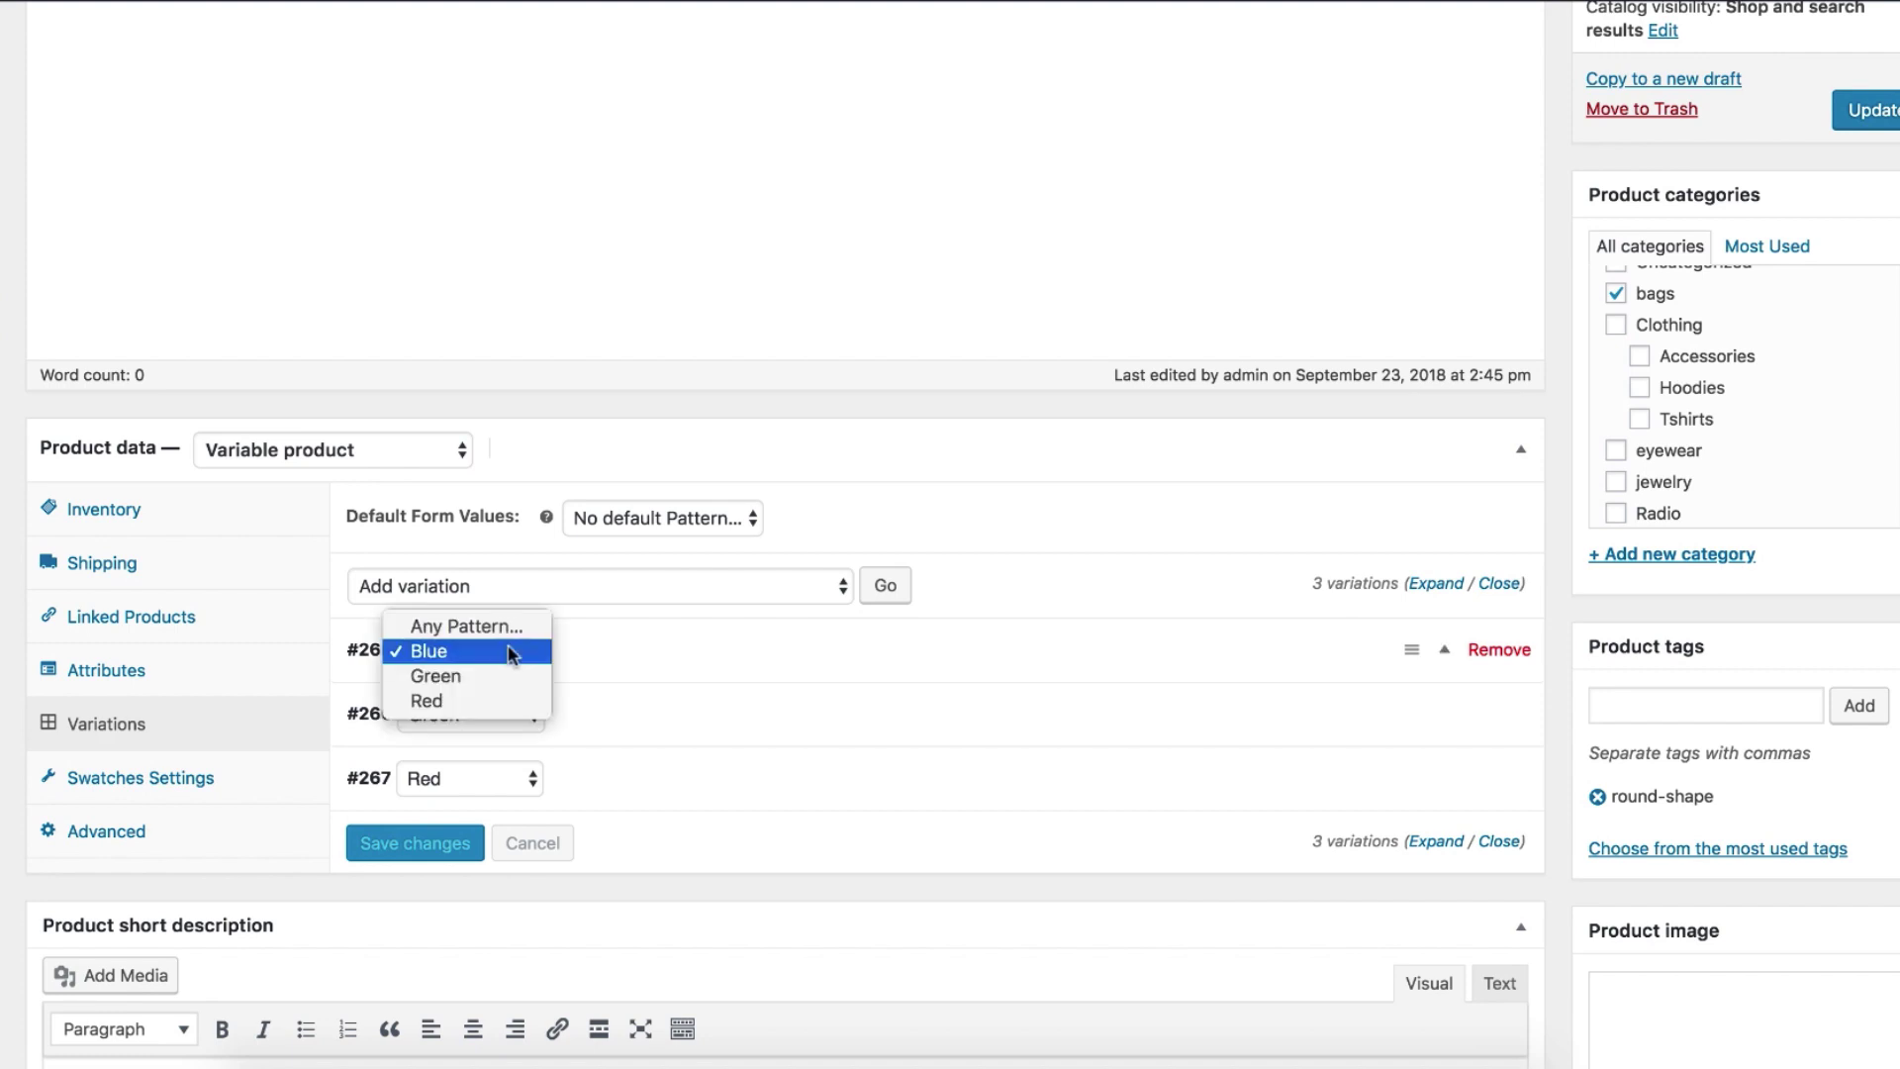
pyautogui.click(490, 703)
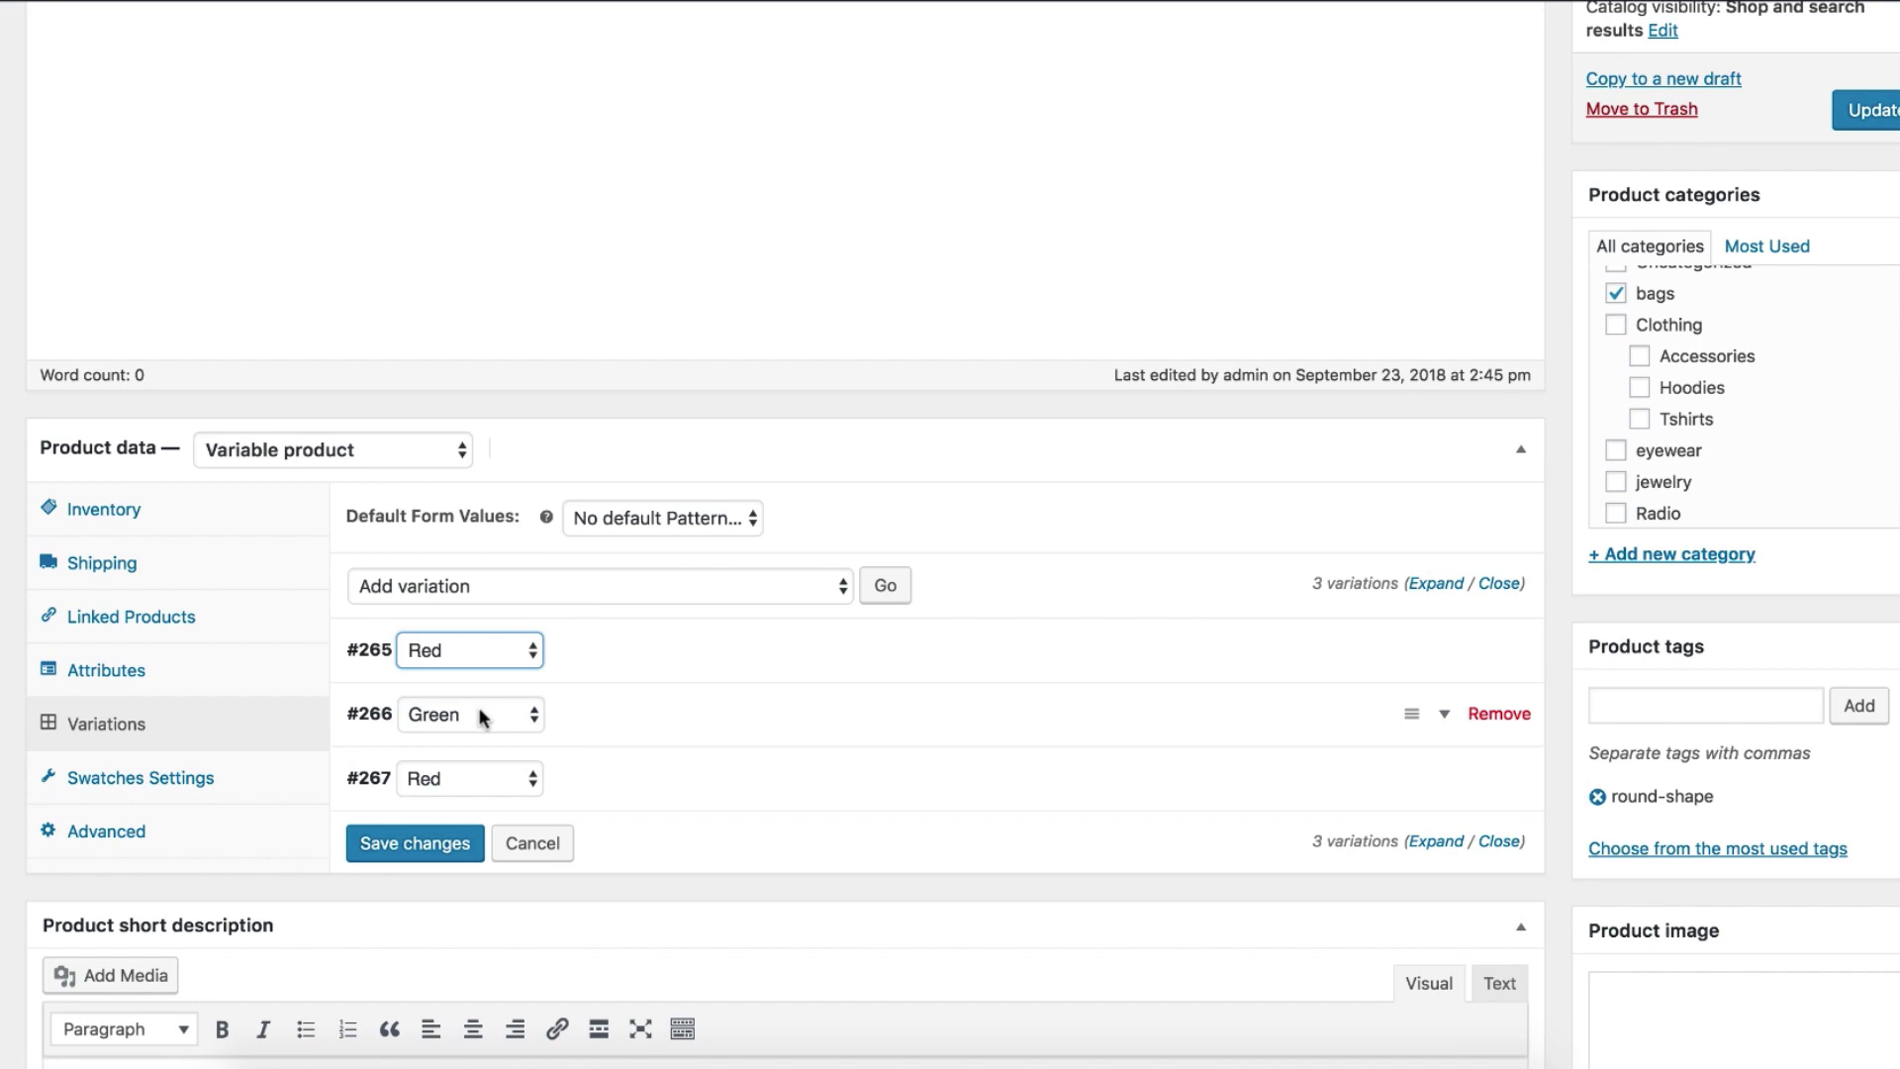
pyautogui.click(471, 778)
pyautogui.click(455, 728)
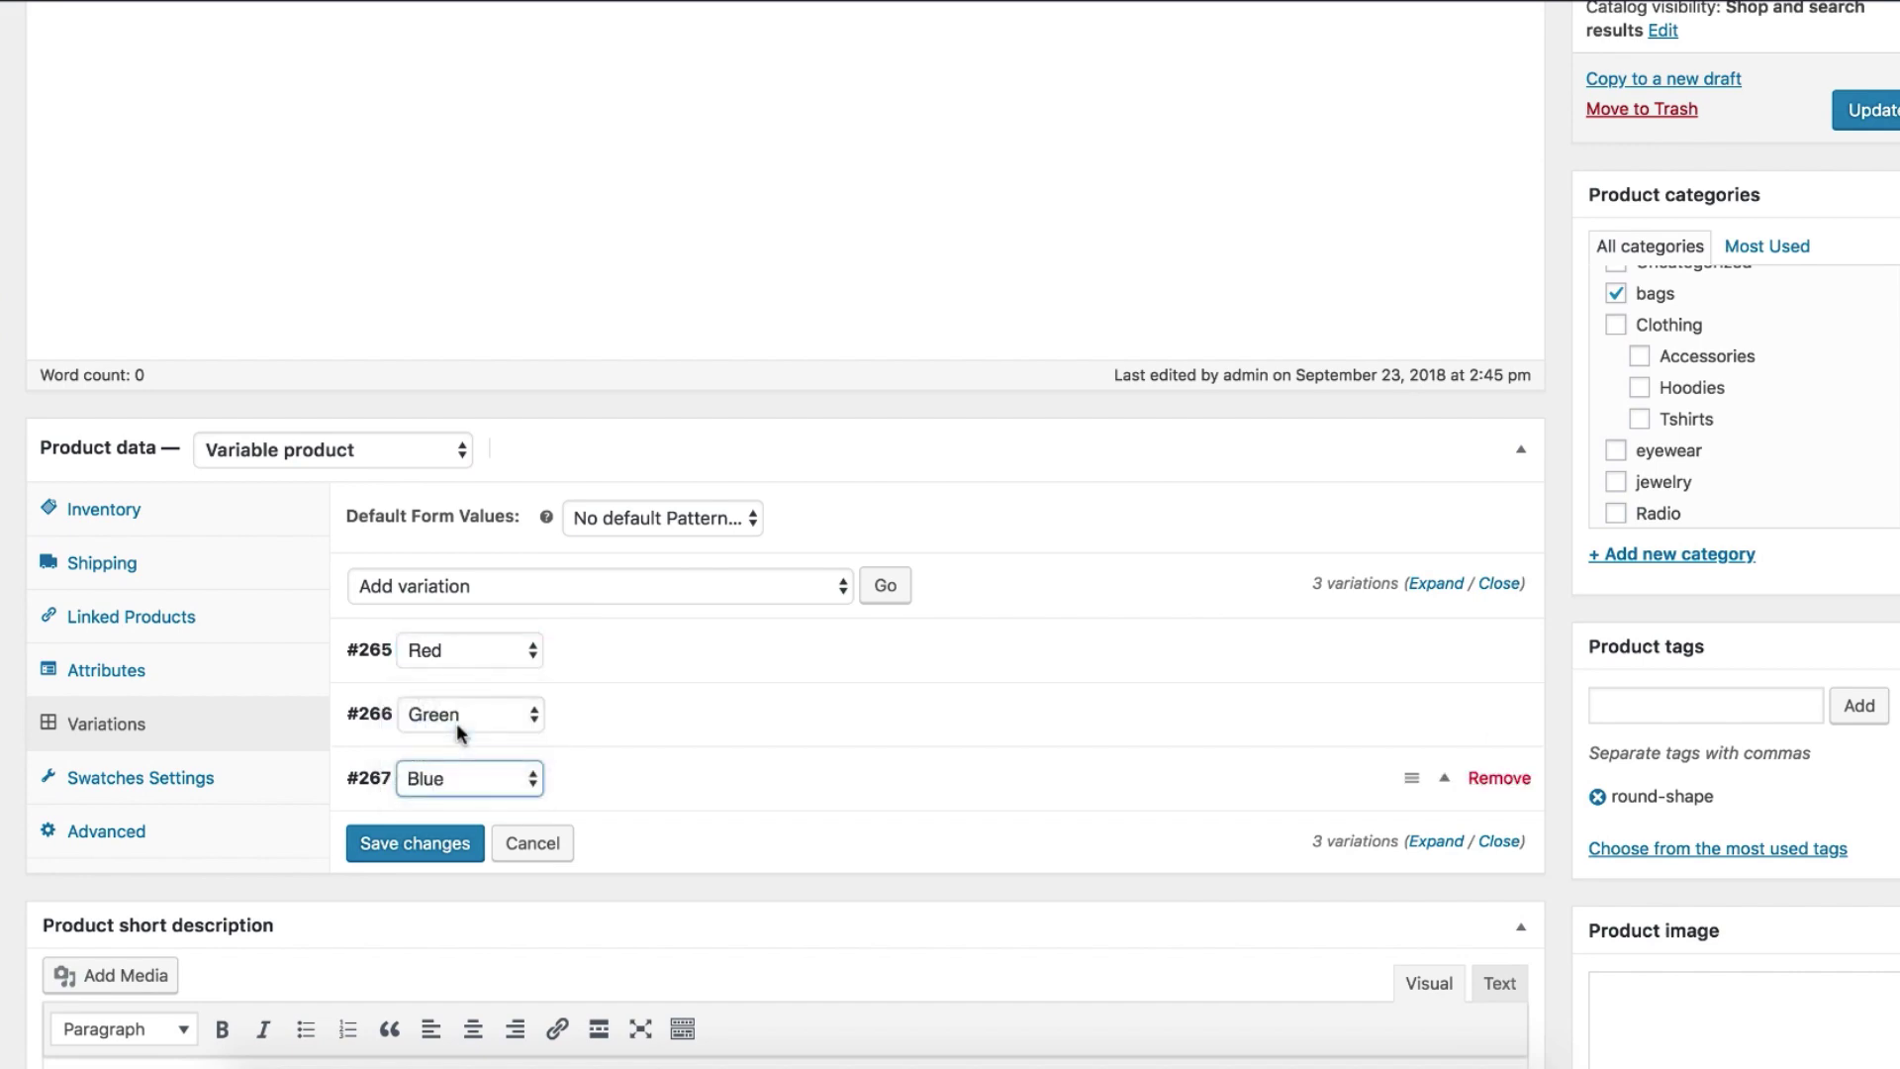
pyautogui.click(591, 655)
# Give the Red variation a regular price of 23 and the brown bag-3a image
pyautogui.scroll(-4, 586, 647)
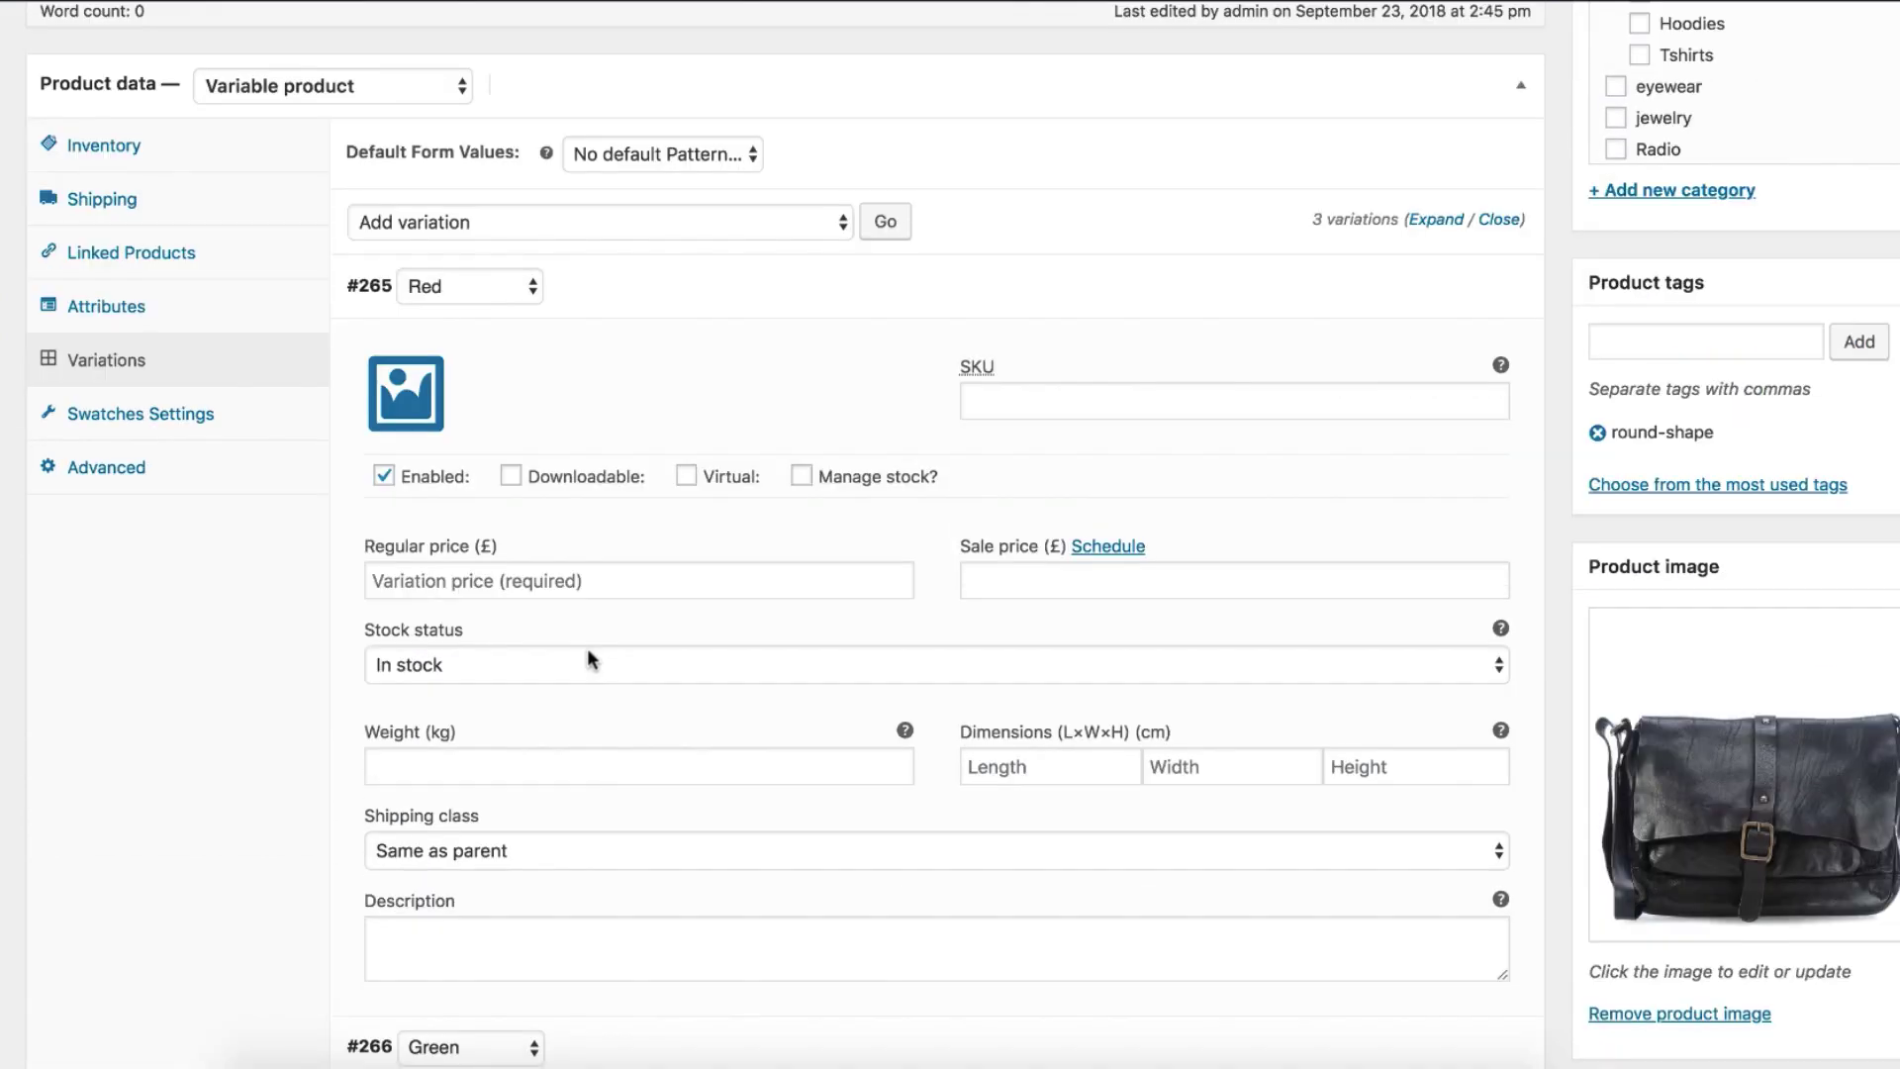
pyautogui.click(532, 572)
pyautogui.click(501, 617)
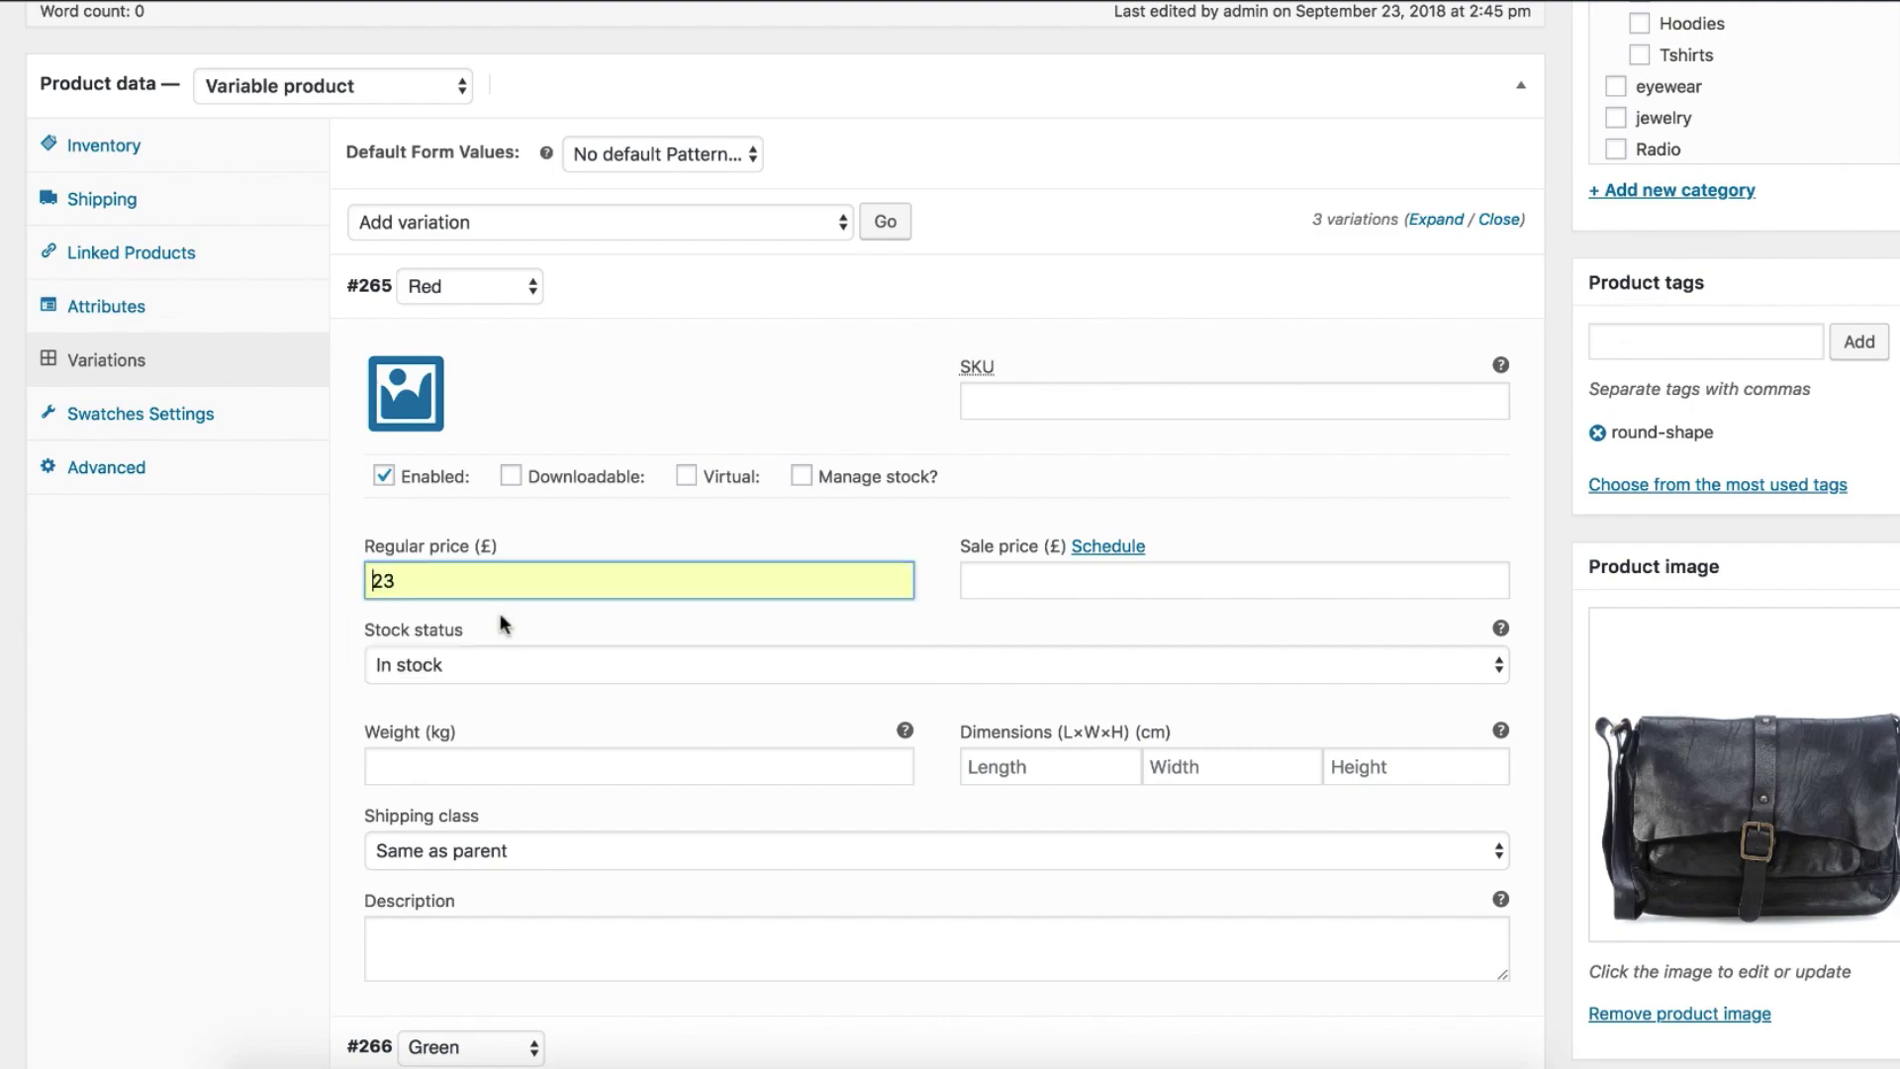
pyautogui.click(406, 394)
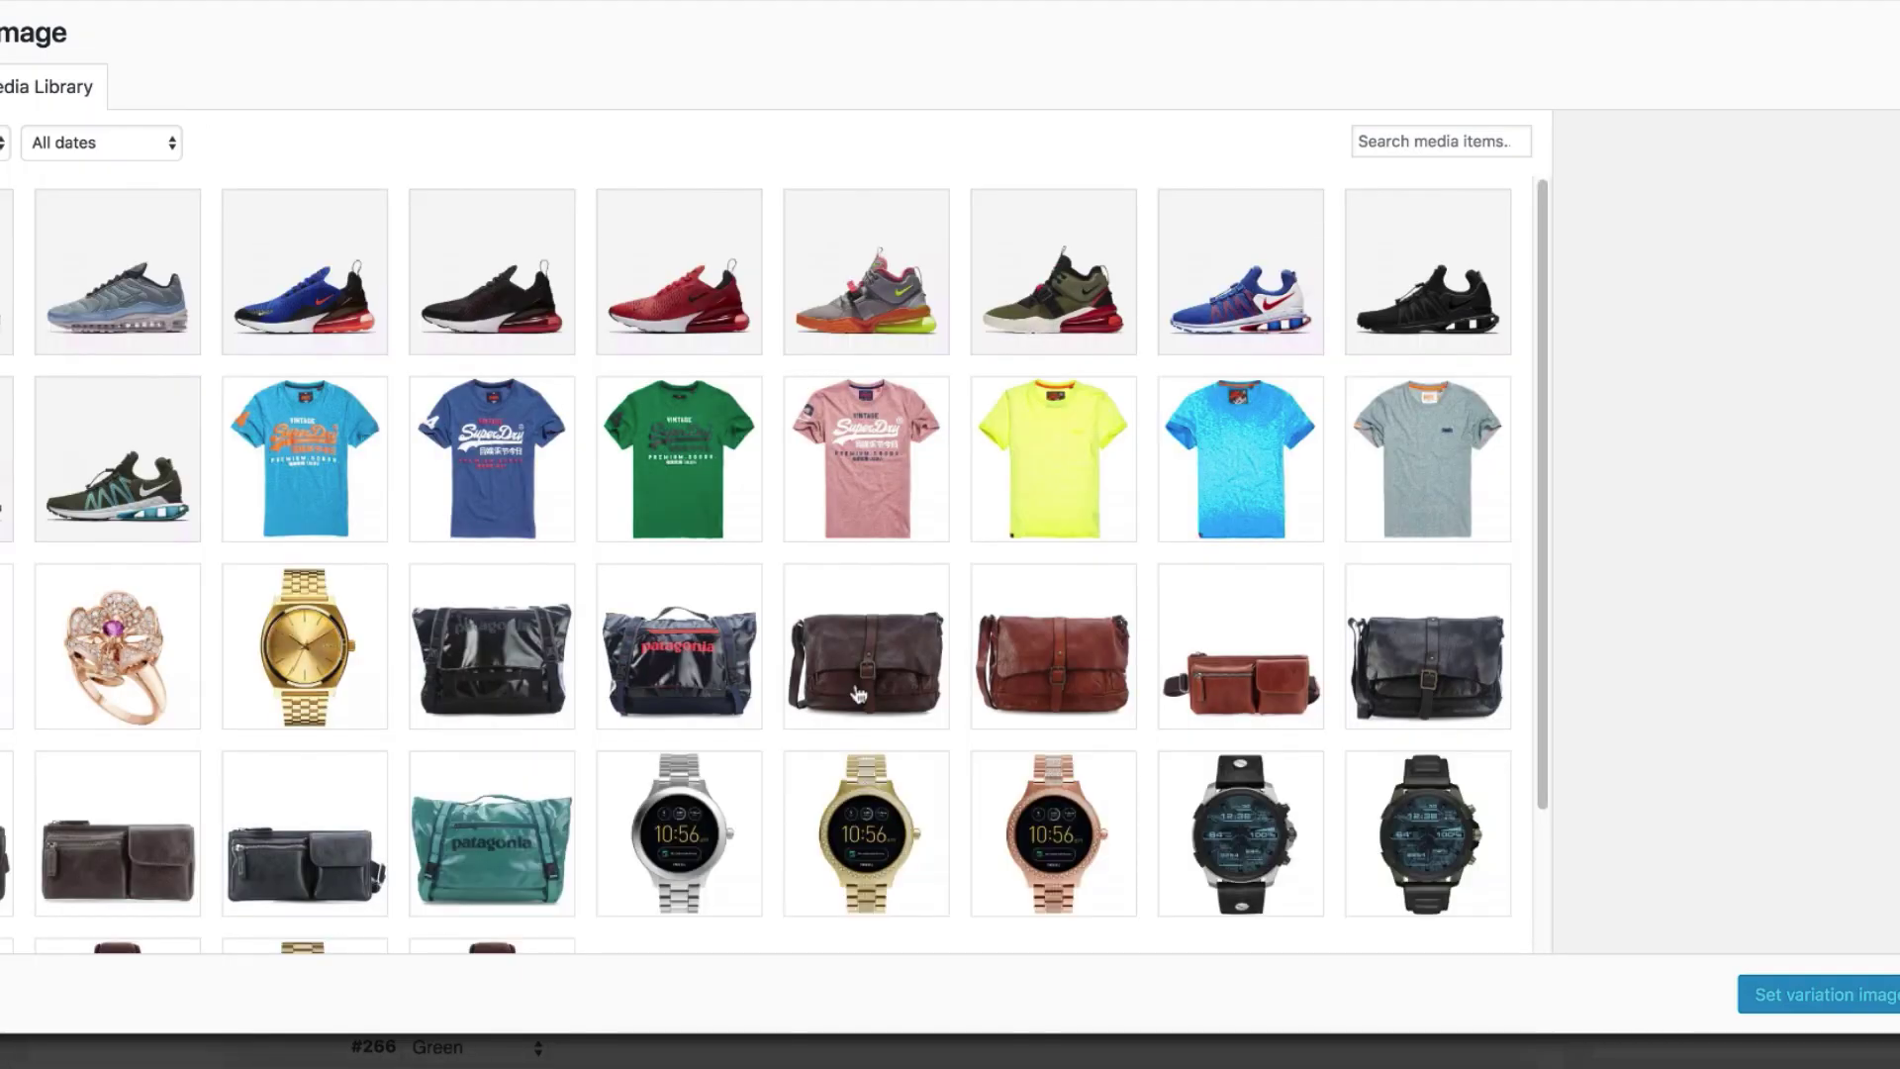
pyautogui.click(1056, 648)
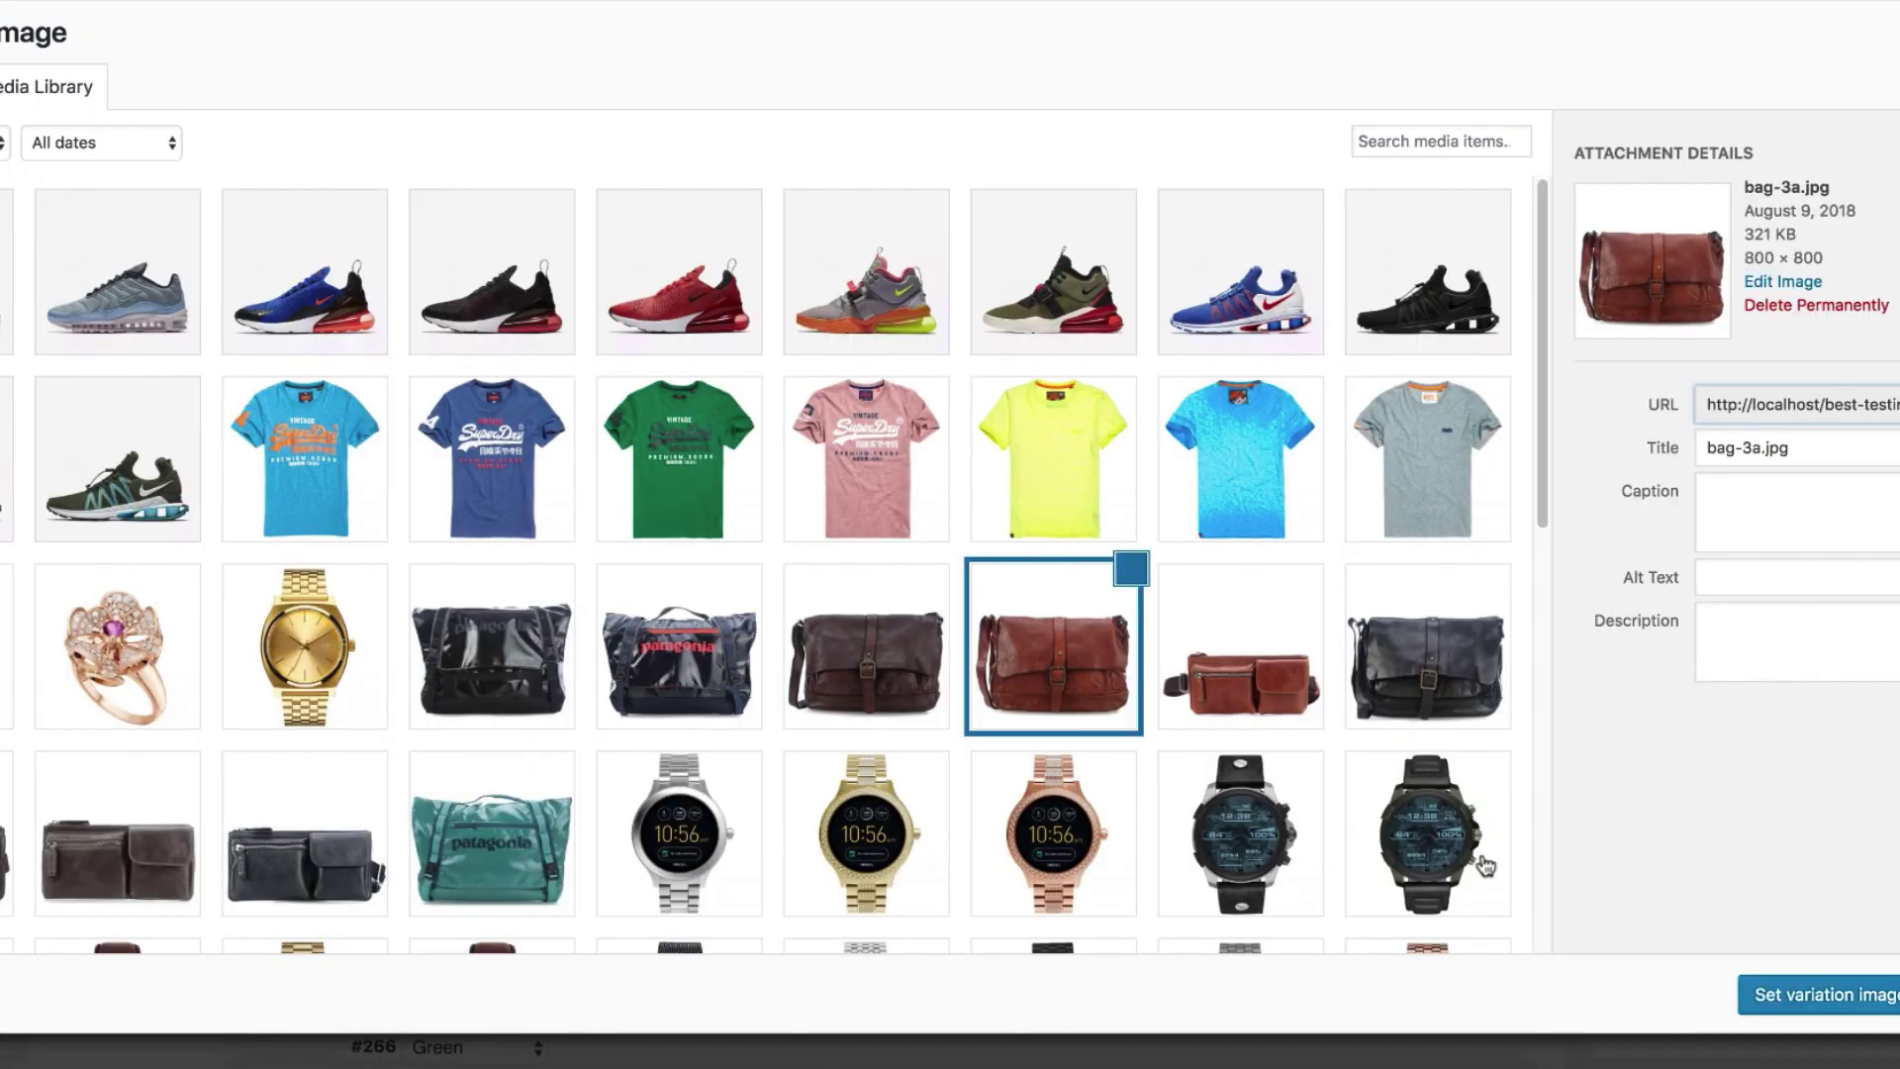
pyautogui.click(1781, 995)
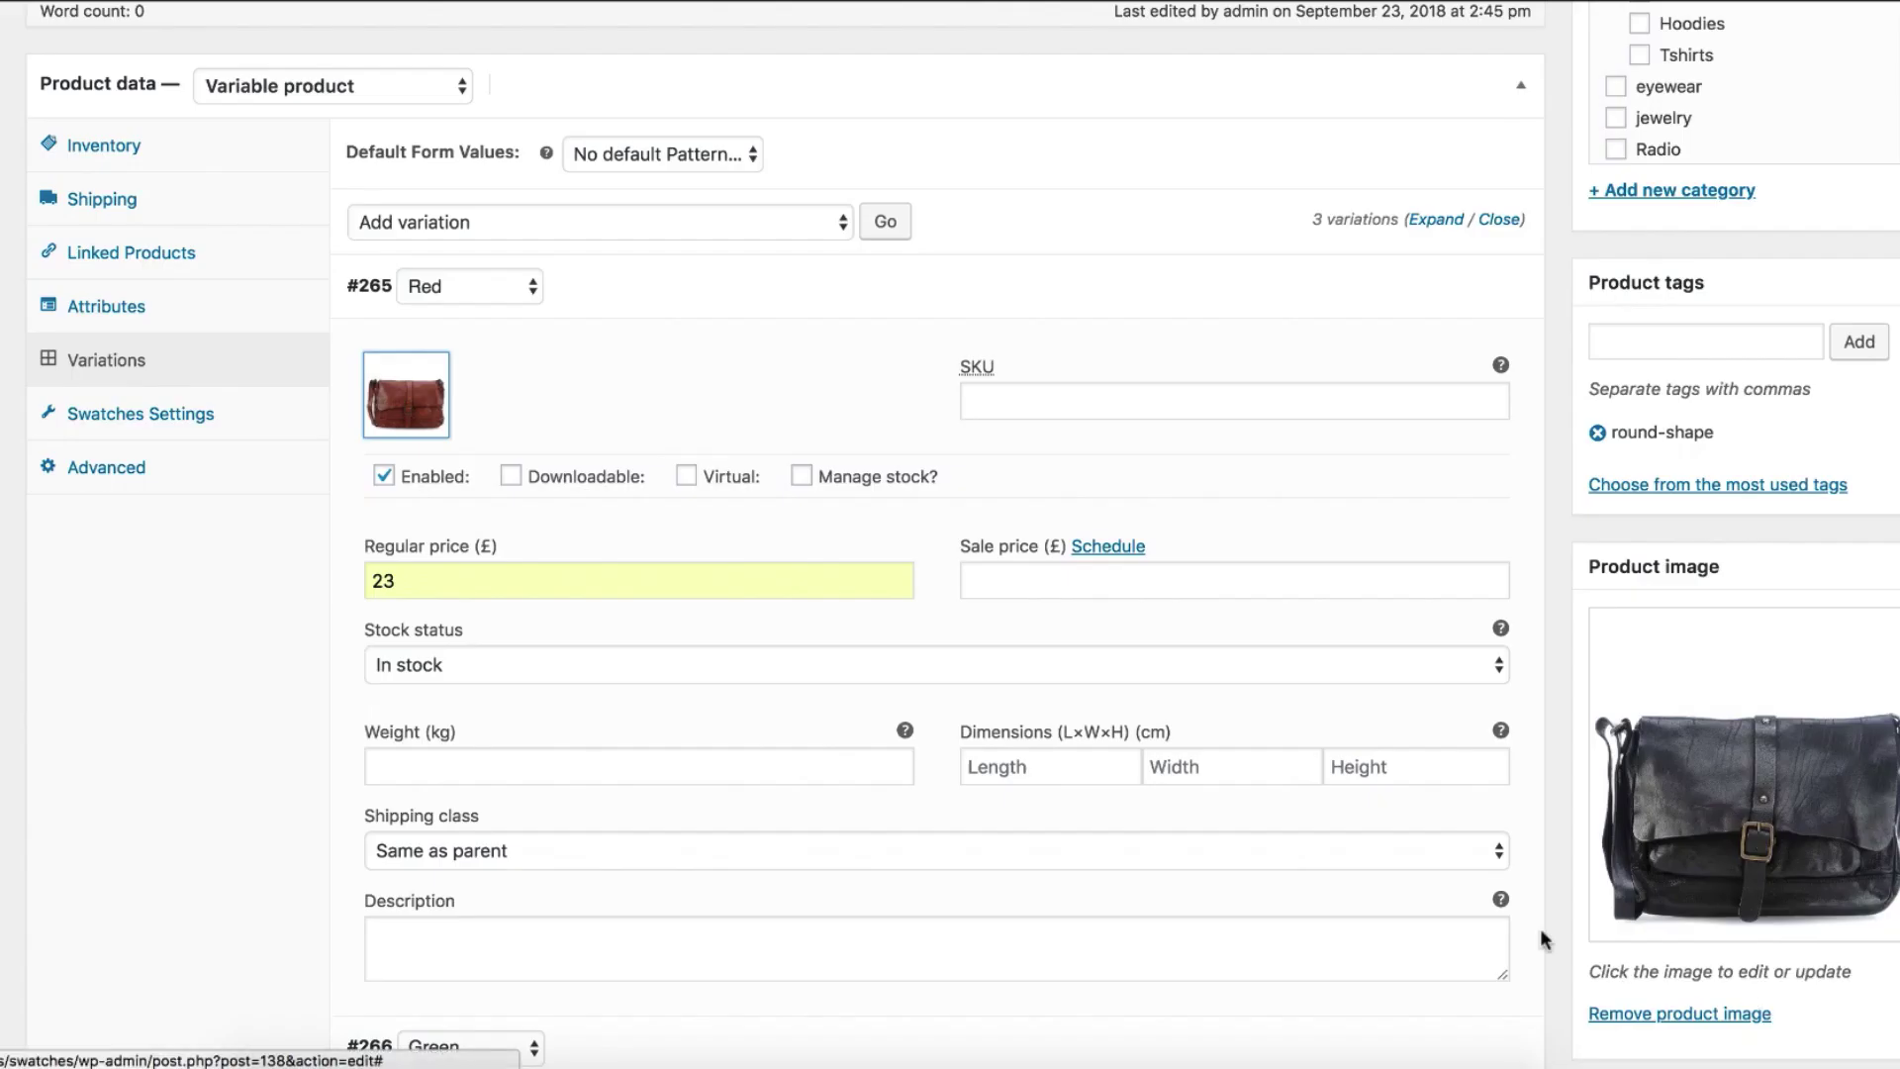
pyautogui.click(714, 309)
# Give the Green variation a regular price of 95 and the green Patagonia bag image
pyautogui.click(670, 350)
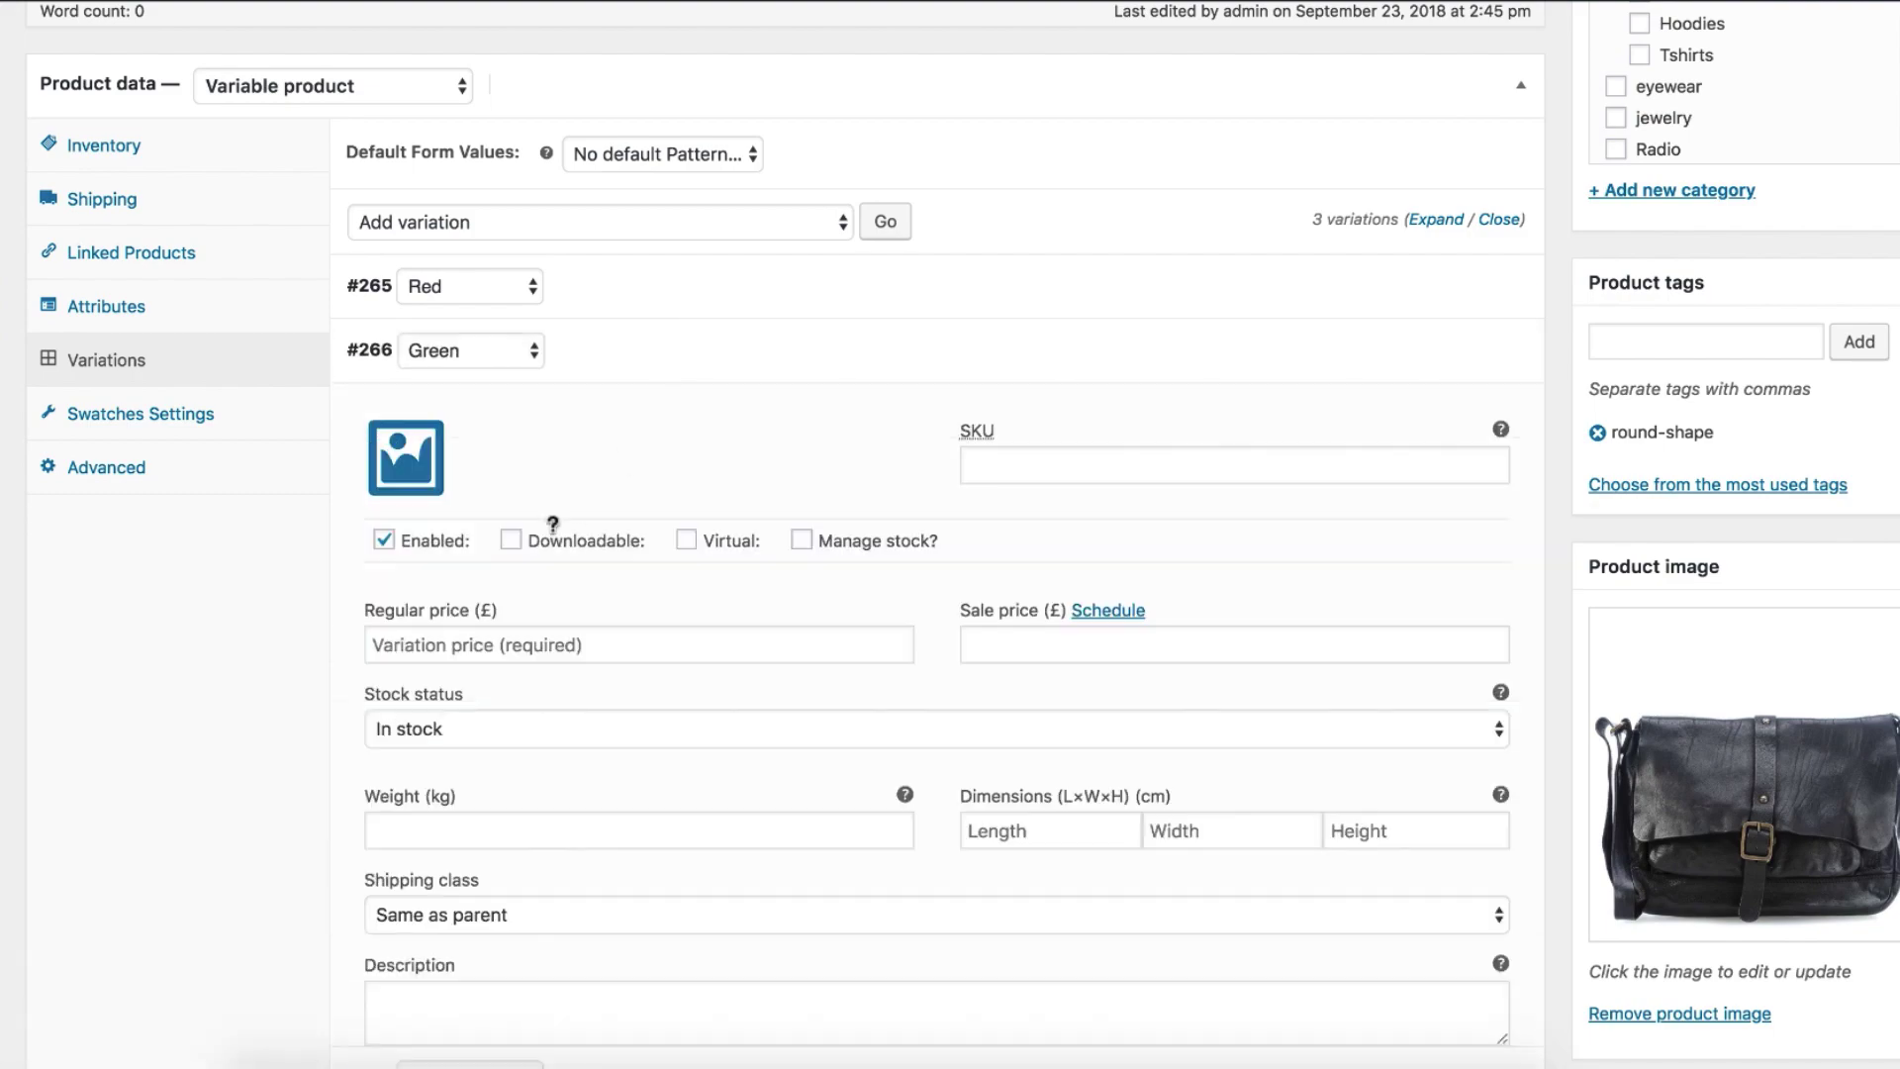
pyautogui.click(406, 457)
pyautogui.click(476, 856)
pyautogui.click(1801, 1000)
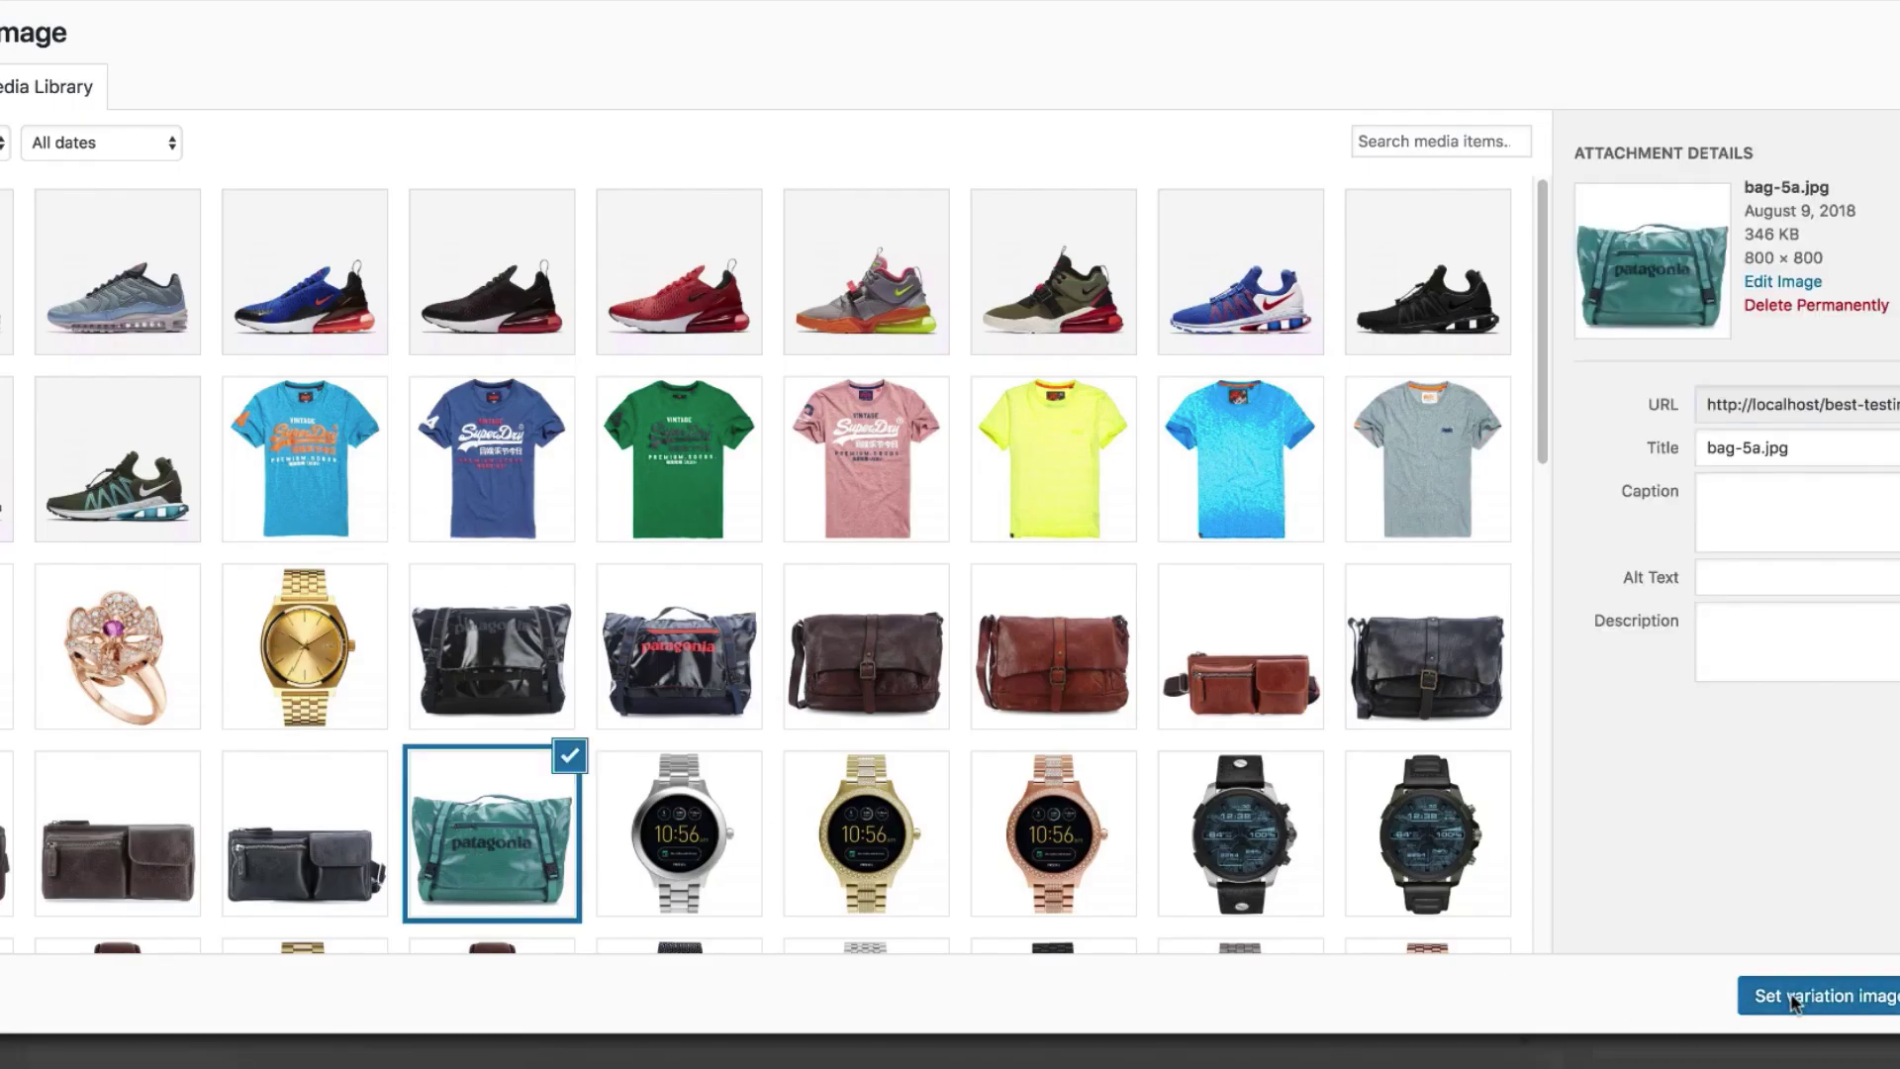
pyautogui.click(469, 644)
pyautogui.click(450, 683)
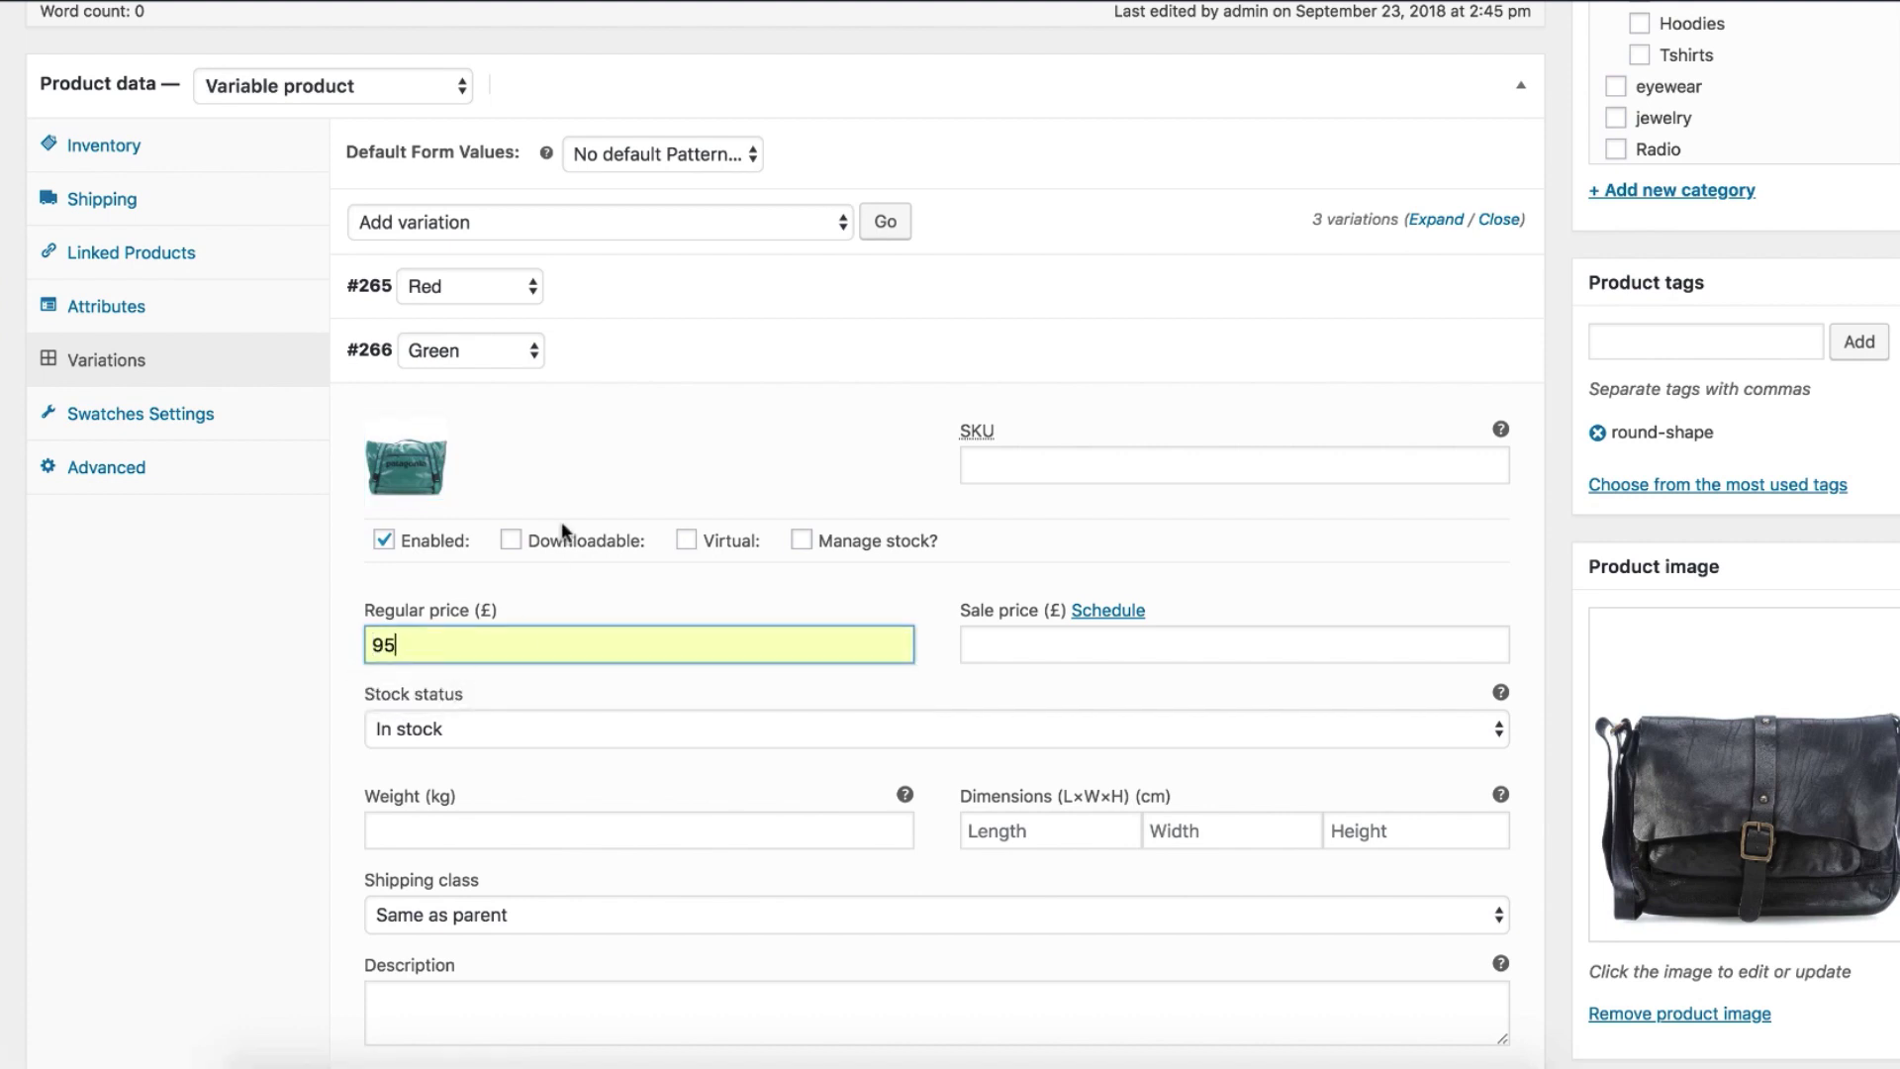
pyautogui.click(636, 344)
# Give the Blue variation price 75 and the dark brown bag-3b image, then save changes
pyautogui.click(612, 424)
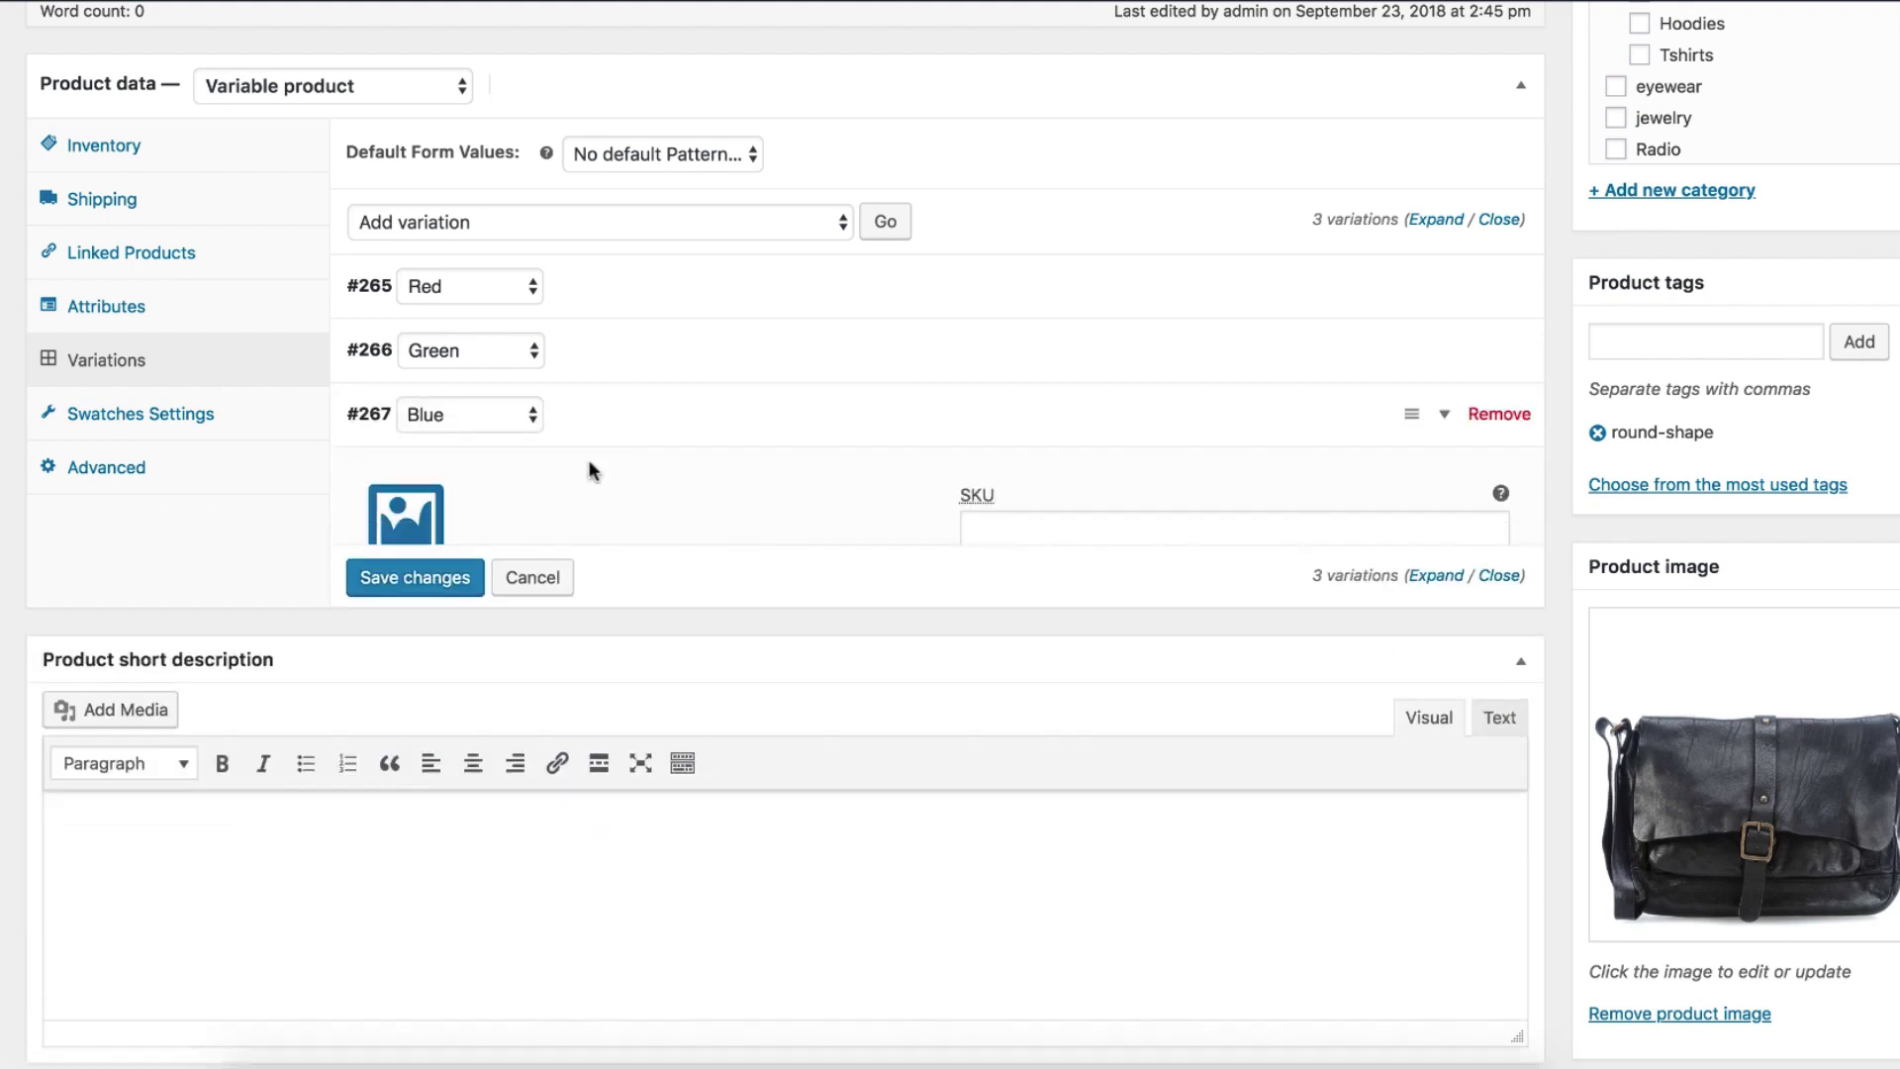
pyautogui.click(434, 708)
pyautogui.click(432, 754)
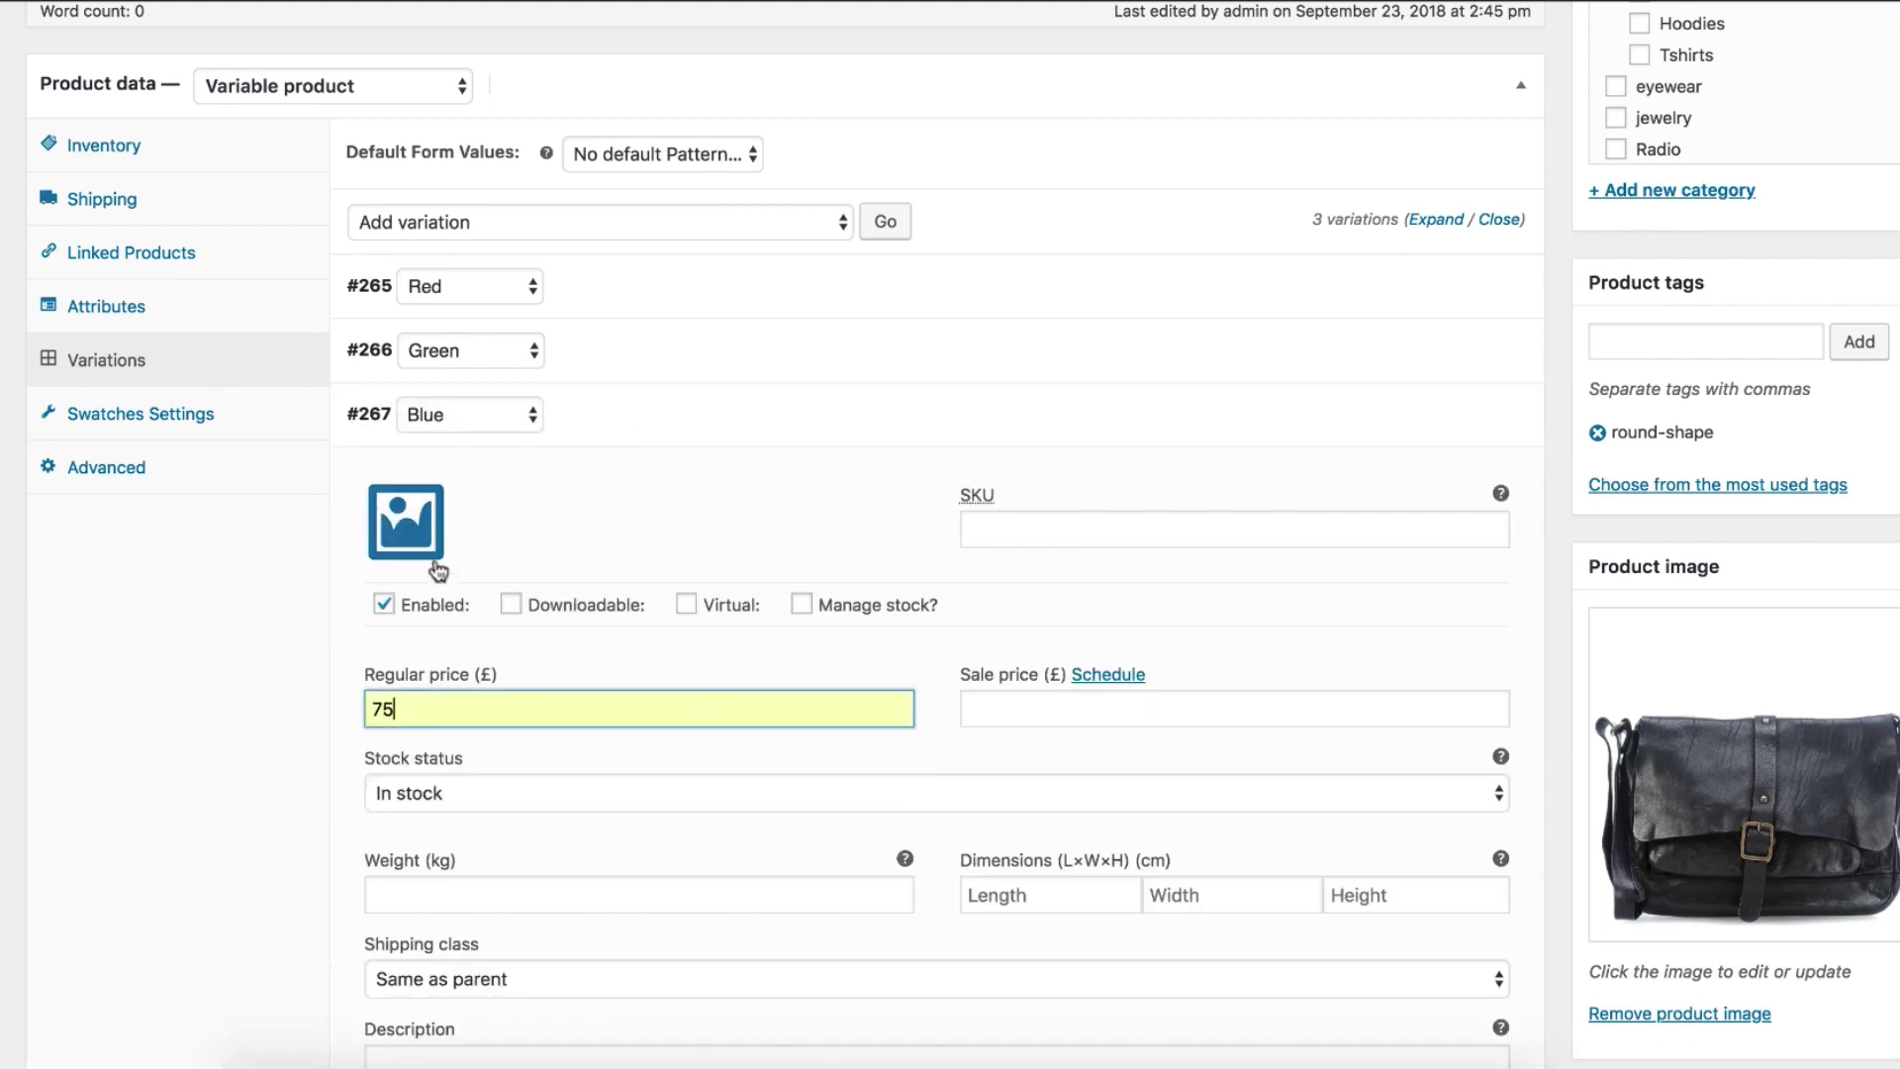
pyautogui.click(433, 550)
pyautogui.click(896, 681)
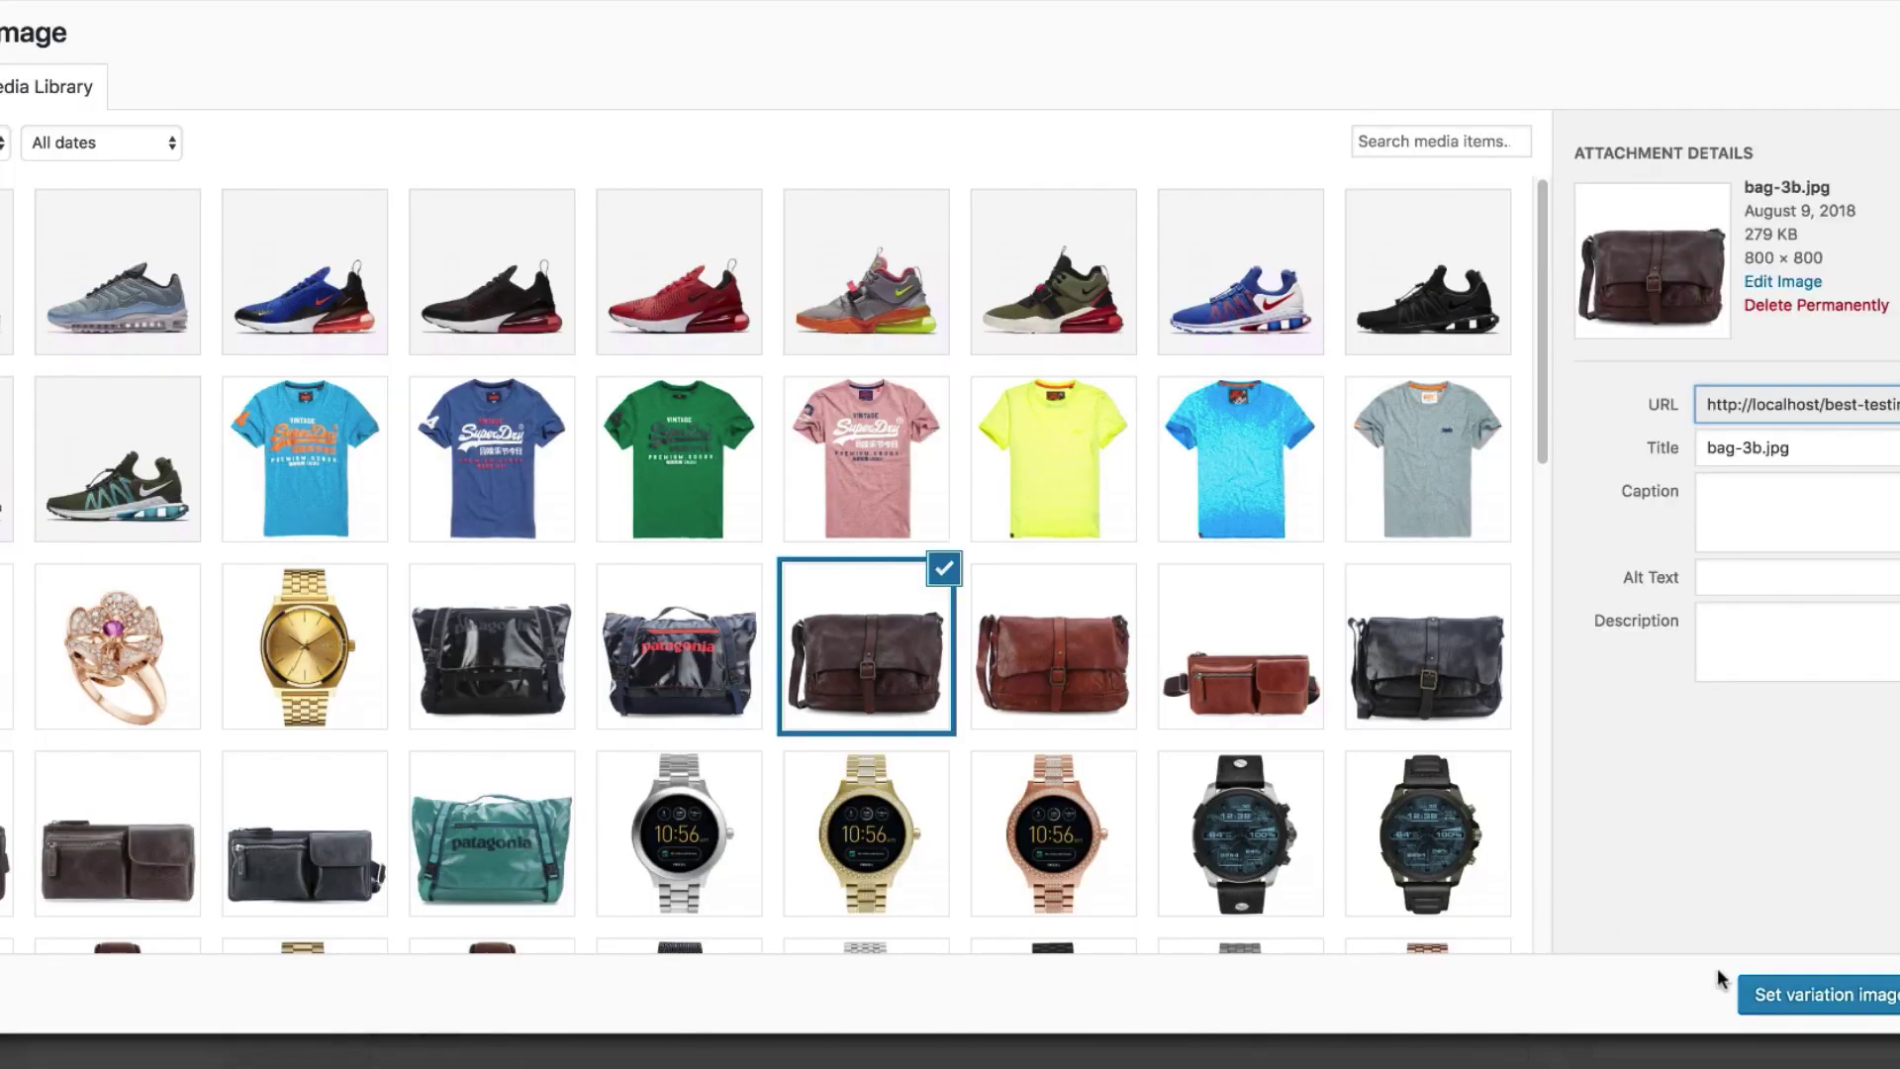
pyautogui.click(1756, 996)
pyautogui.scroll(-4, 670, 983)
pyautogui.click(452, 967)
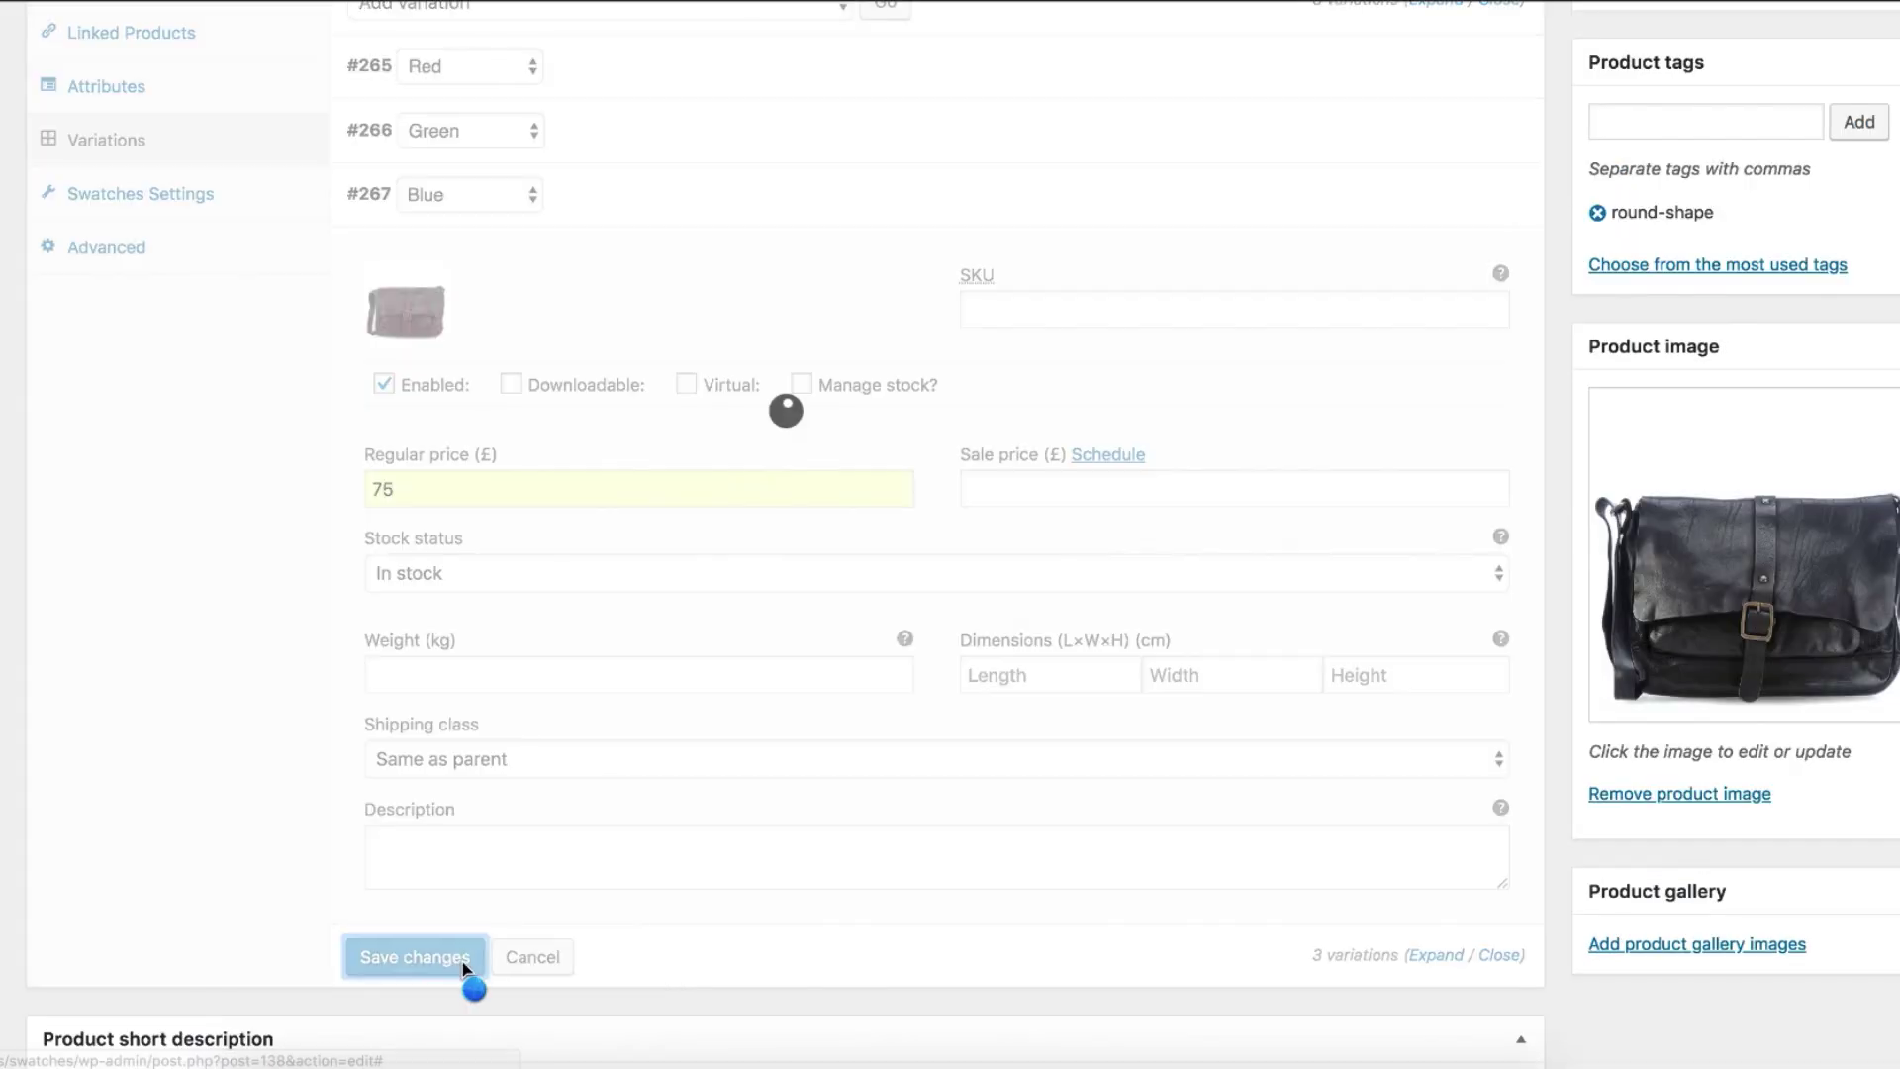